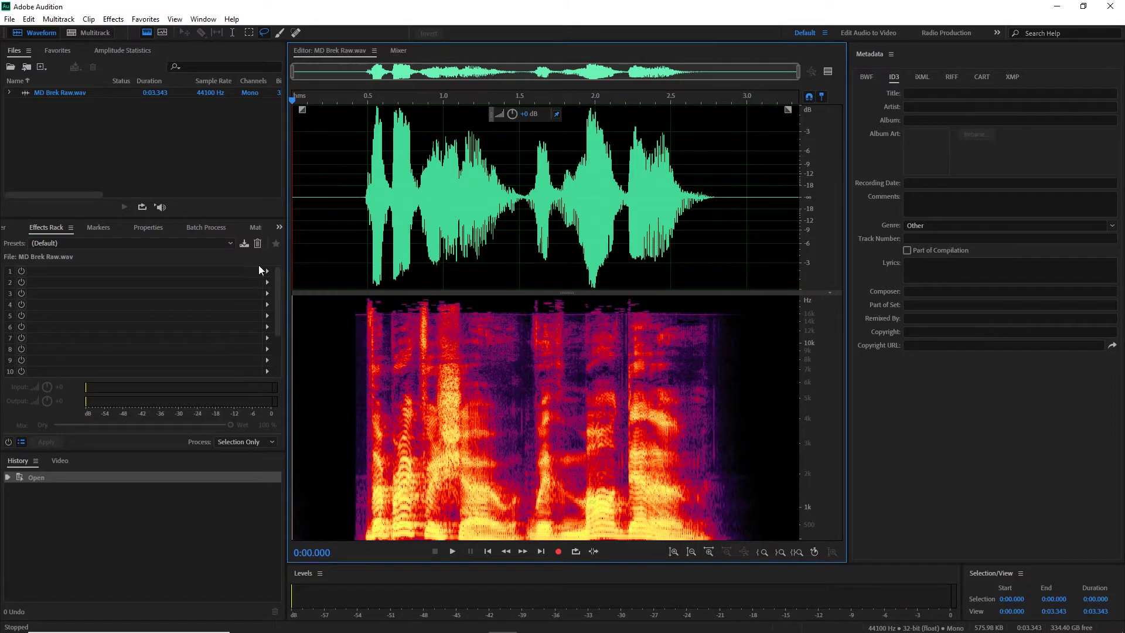
# - Add a Chorus effect with 10 voices to the mono file MD Brek Raw.wav and play the result
pyautogui.click(268, 272)
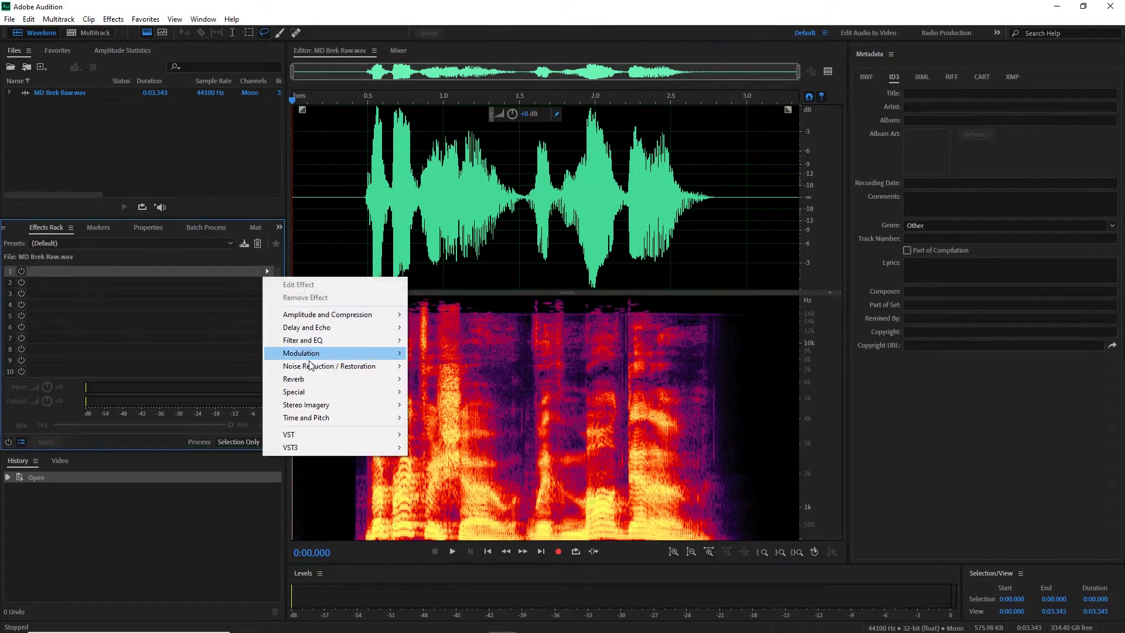
pyautogui.moveTo(315, 358)
pyautogui.click(445, 351)
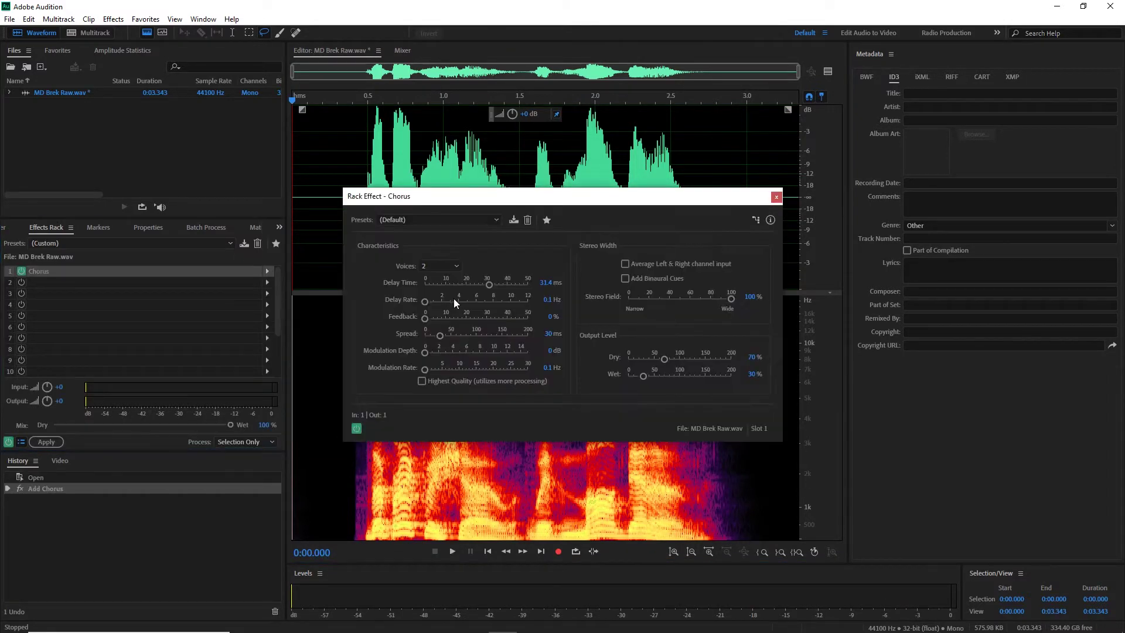
pyautogui.click(448, 262)
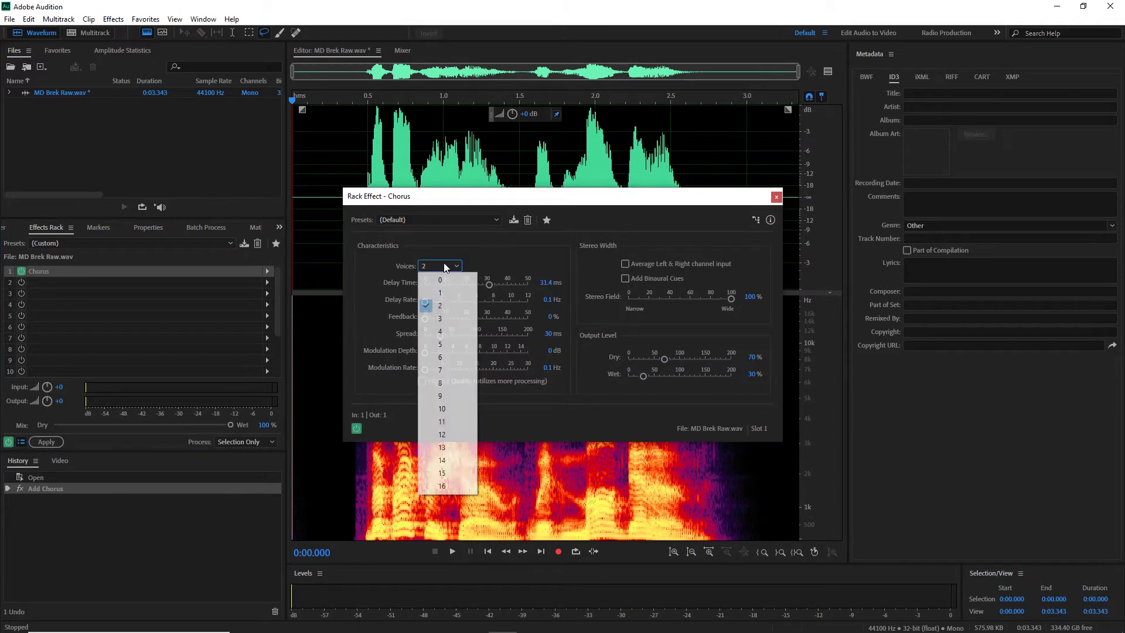
pyautogui.click(445, 410)
pyautogui.click(777, 196)
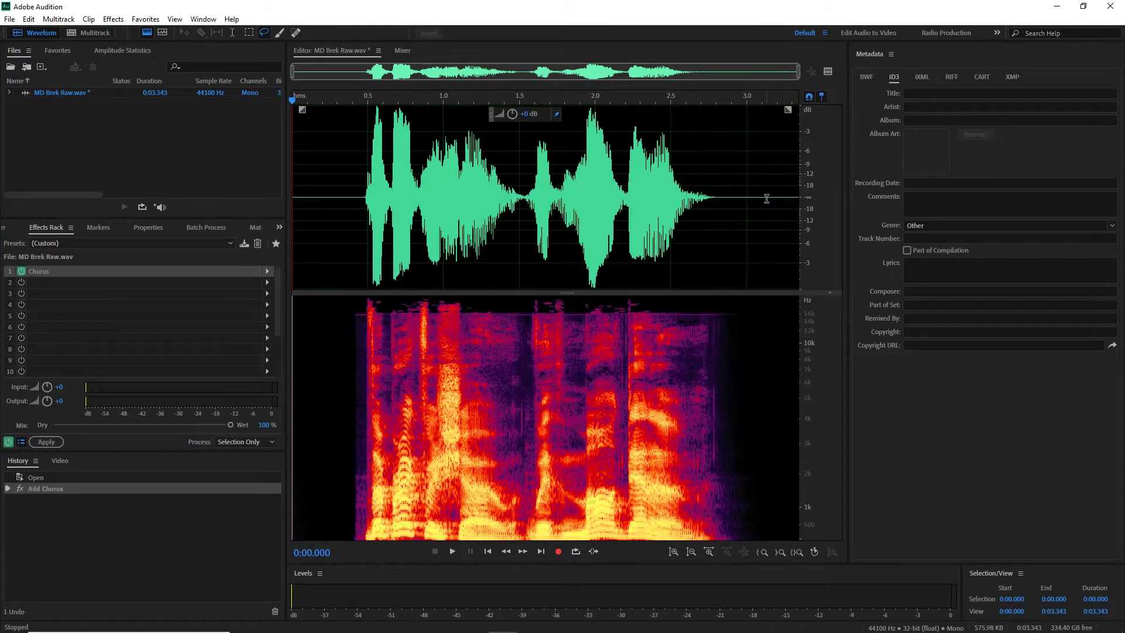
pyautogui.press('space')
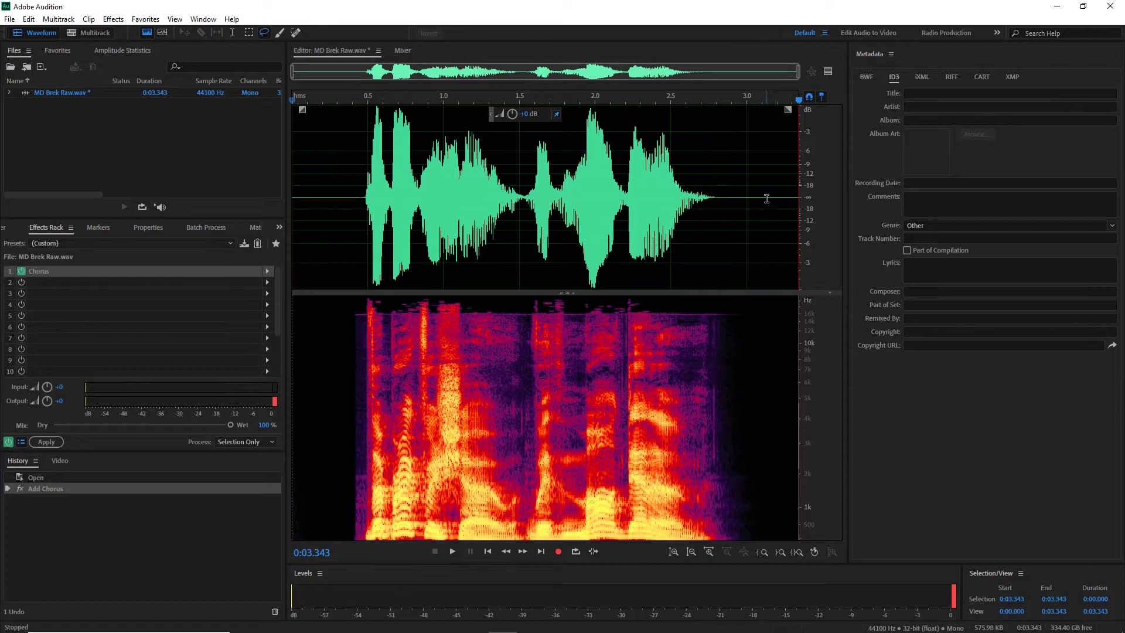
# - Remove the Chorus effect from the file's effects rack
pyautogui.click(95, 270)
pyautogui.press('Delete')
pyautogui.click(110, 146)
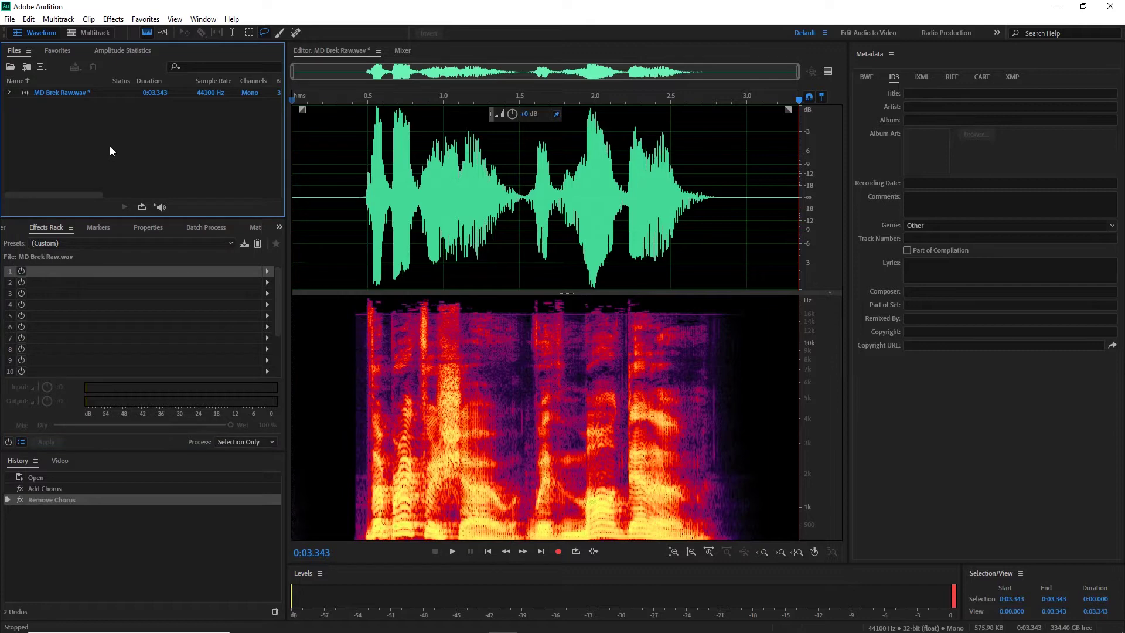
# - Create a 44100 Hz, 32-bit stereo multitrack session and place MD Brek Raw.wav at the start of Track 1, checking it by playback
pyautogui.hotkey('ctrl', 'n')
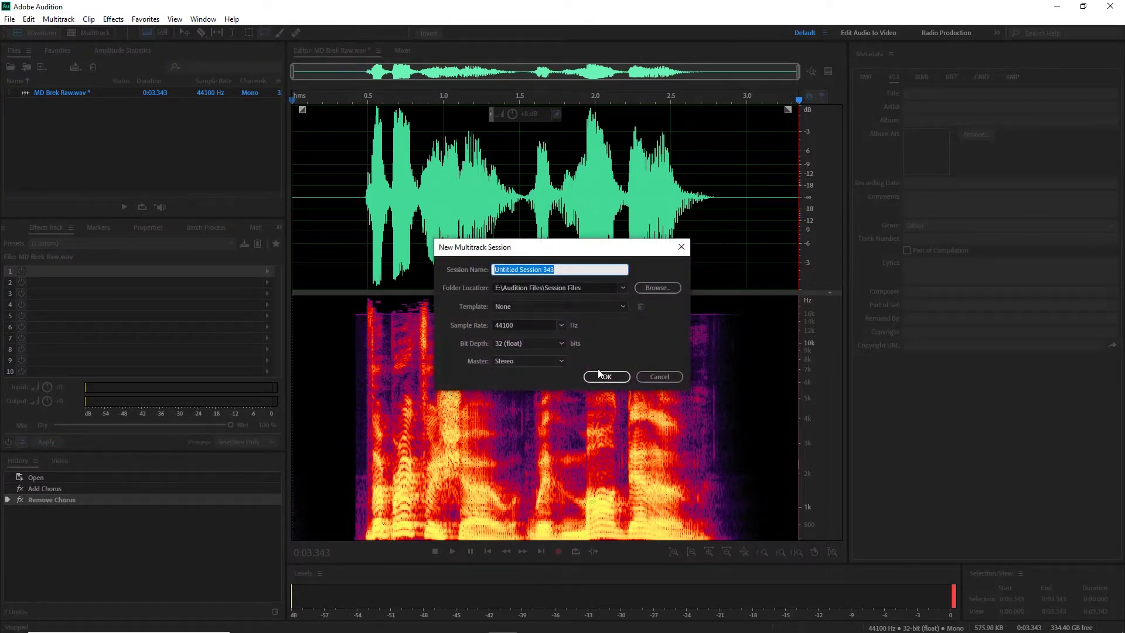
pyautogui.click(607, 376)
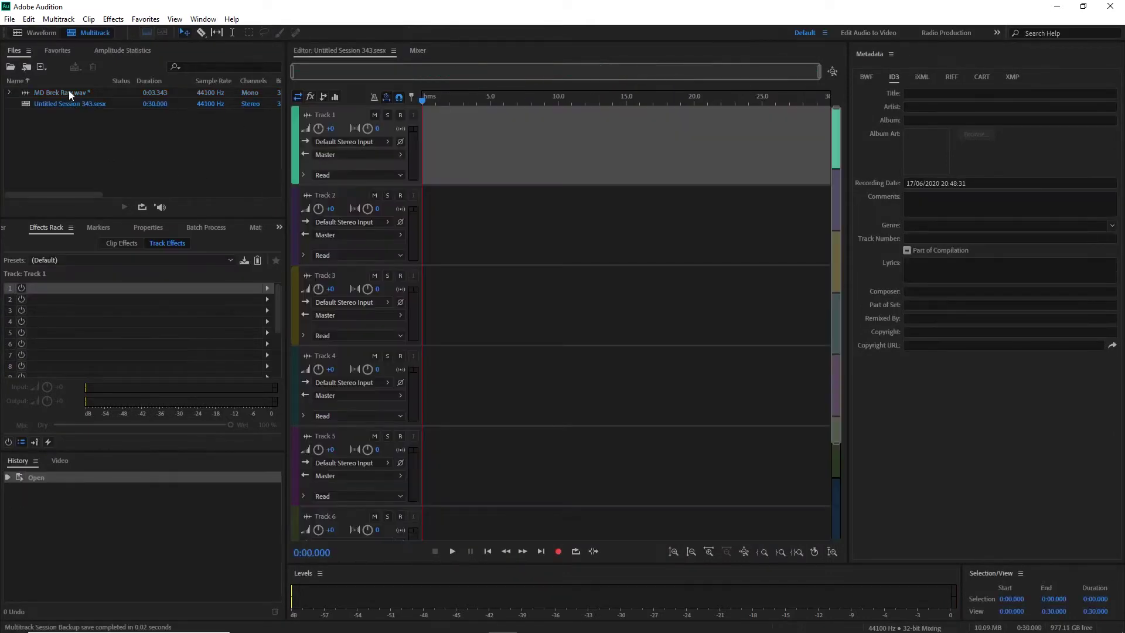
pyautogui.moveTo(69, 92); pyautogui.dragTo(415, 153)
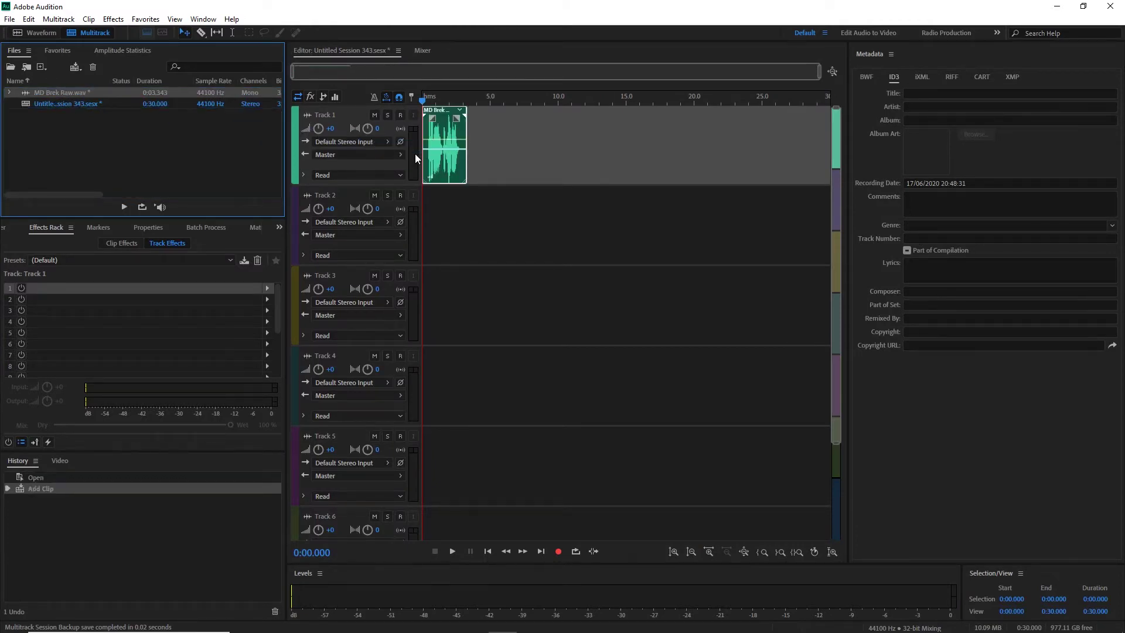
pyautogui.press('space')
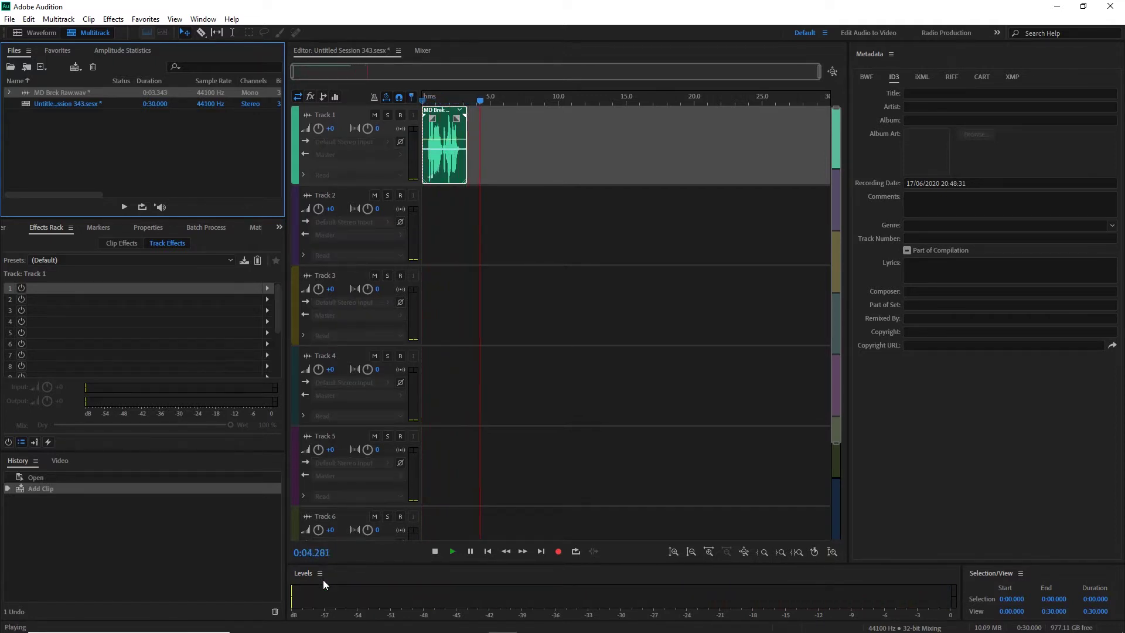
pyautogui.press('space')
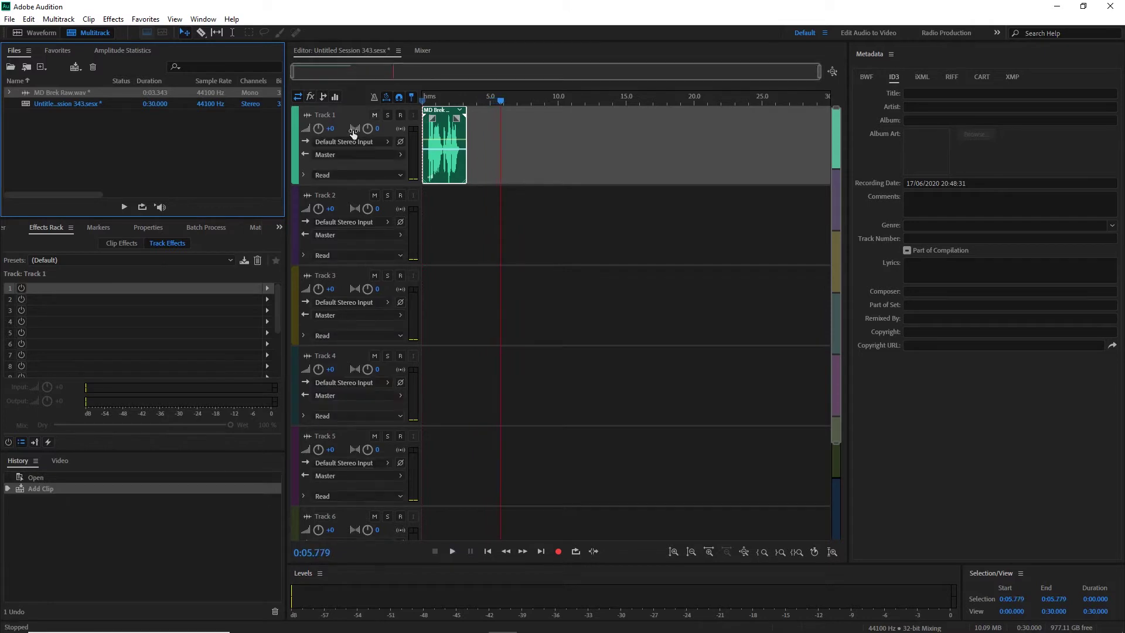
# - Add a Hard Limiter to the Master track in the first track effect slot
pyautogui.scroll(-2, 439, 290)
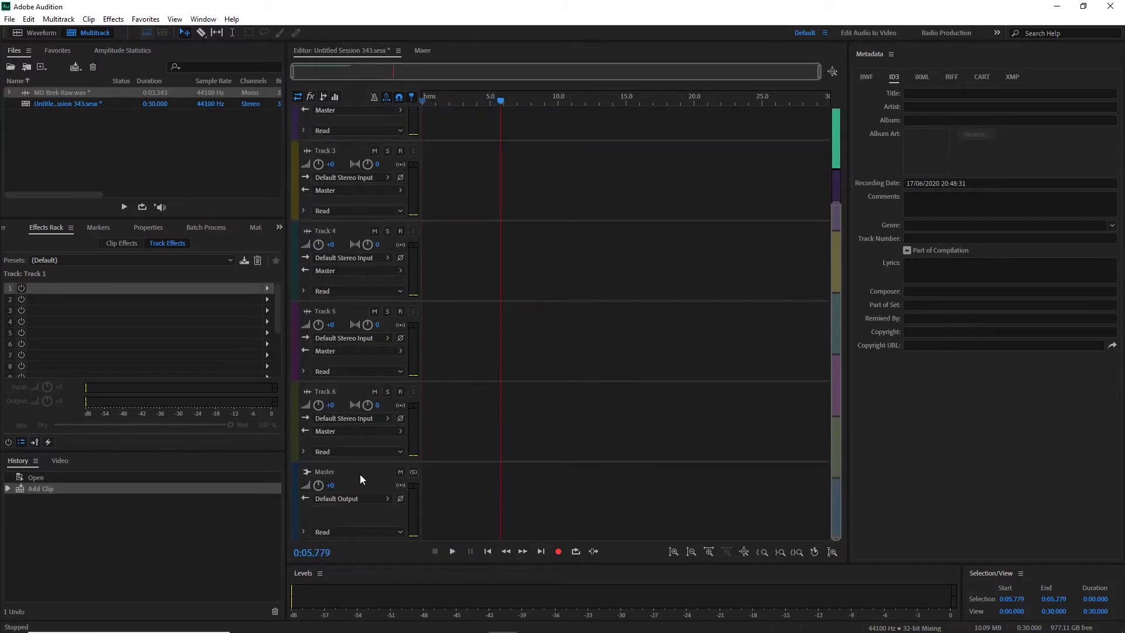
pyautogui.click(360, 473)
pyautogui.click(267, 288)
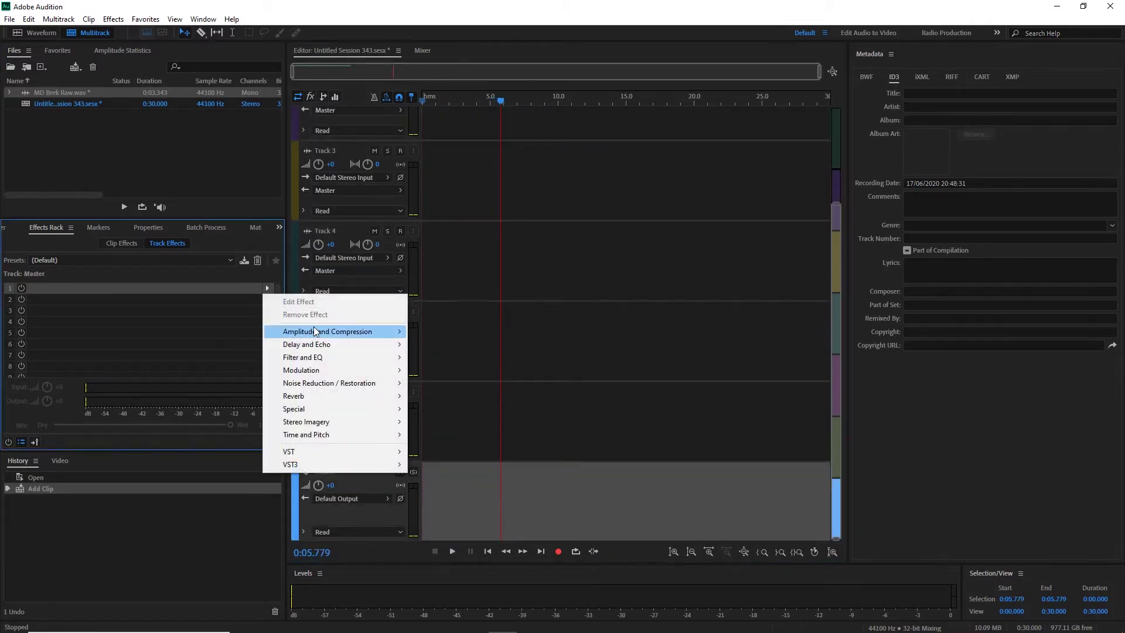
pyautogui.moveTo(318, 332)
pyautogui.click(445, 396)
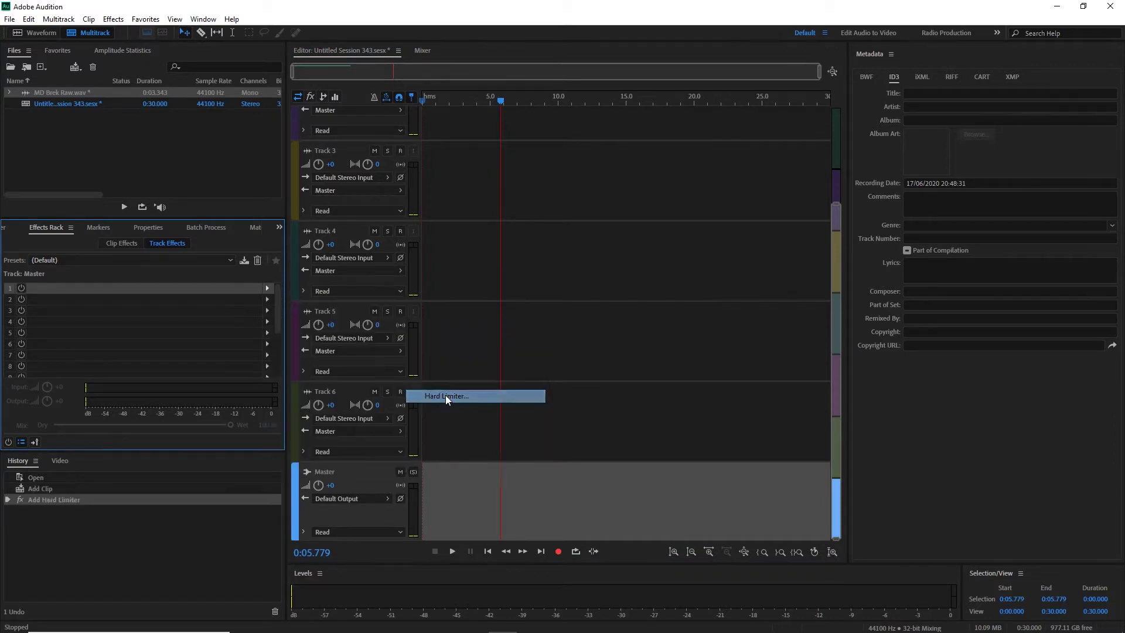
# - Try a maximum amplitude of 0 dB for the Master track's Hard Limiter
pyautogui.click(646, 288)
pyautogui.write('-5')
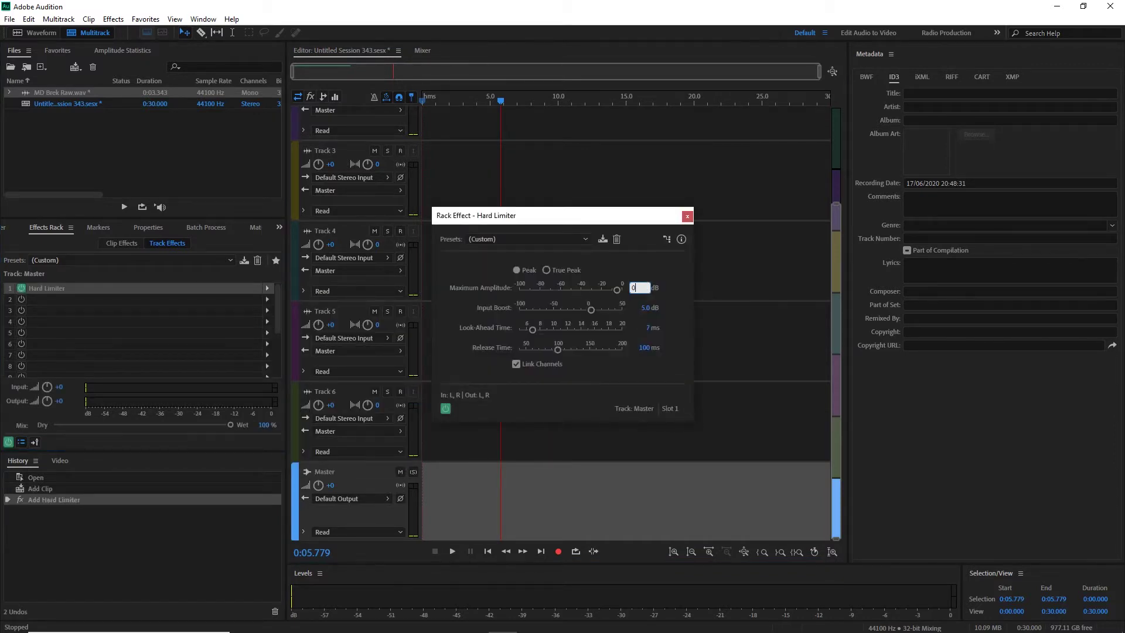
pyautogui.press('Tab')
pyautogui.press('Tab')
pyautogui.write('0')
pyautogui.press('Return')
# - Apply the (Default) preset to the Master track's Hard Limiter and close its settings
pyautogui.click(536, 239)
pyautogui.click(531, 256)
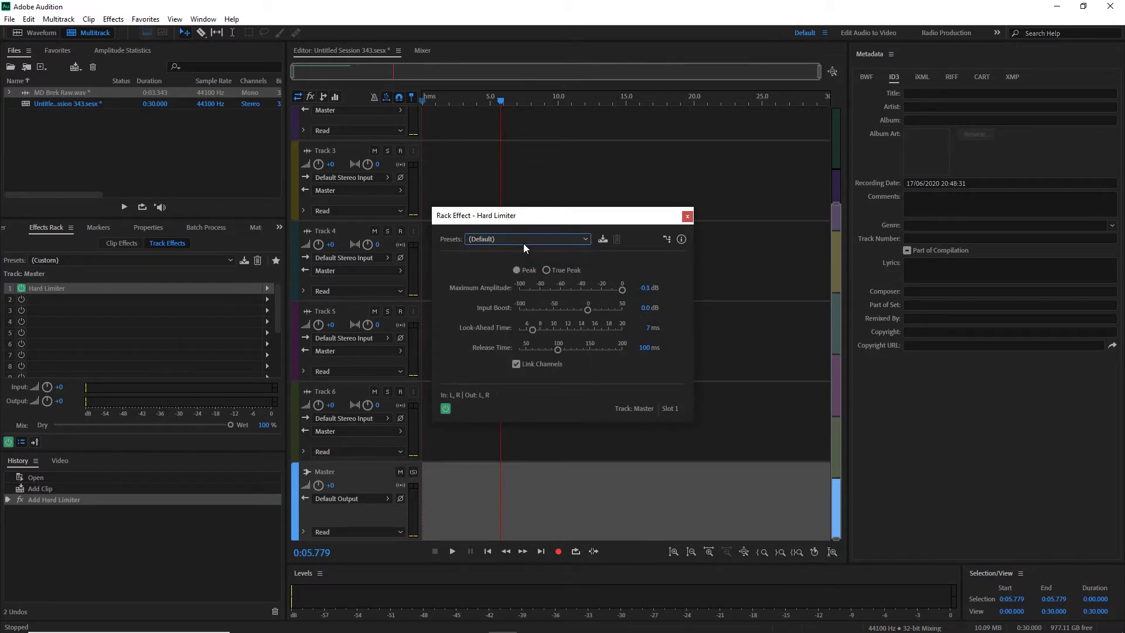
pyautogui.click(687, 217)
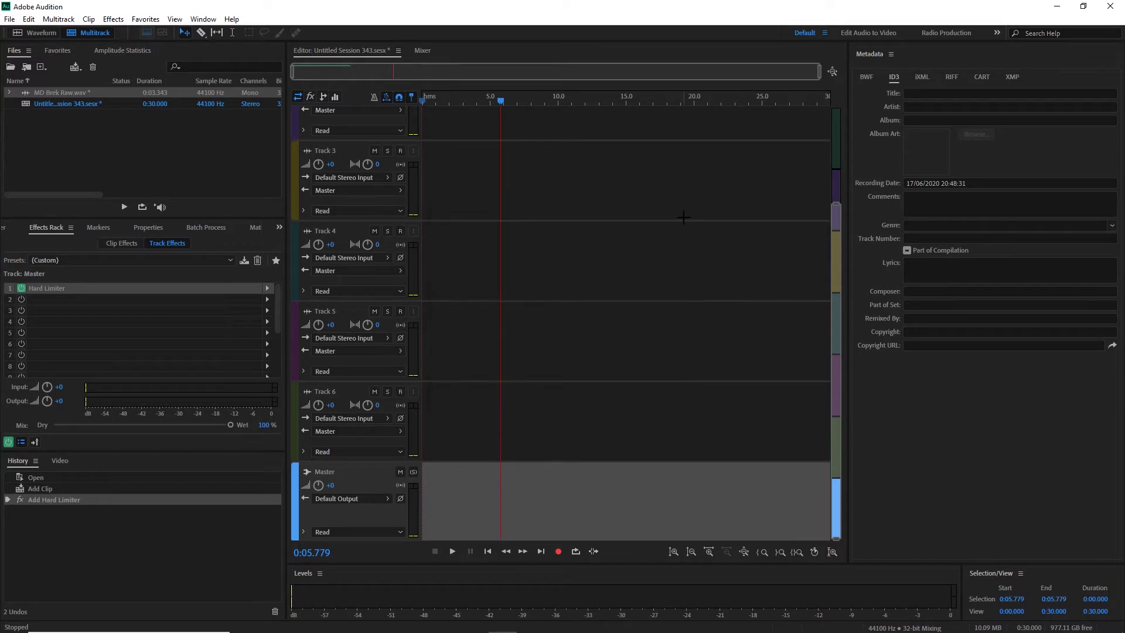
# - Add a Chorus track effect with 5 voices to Track 1 and play the session from the beginning
pyautogui.press('Home')
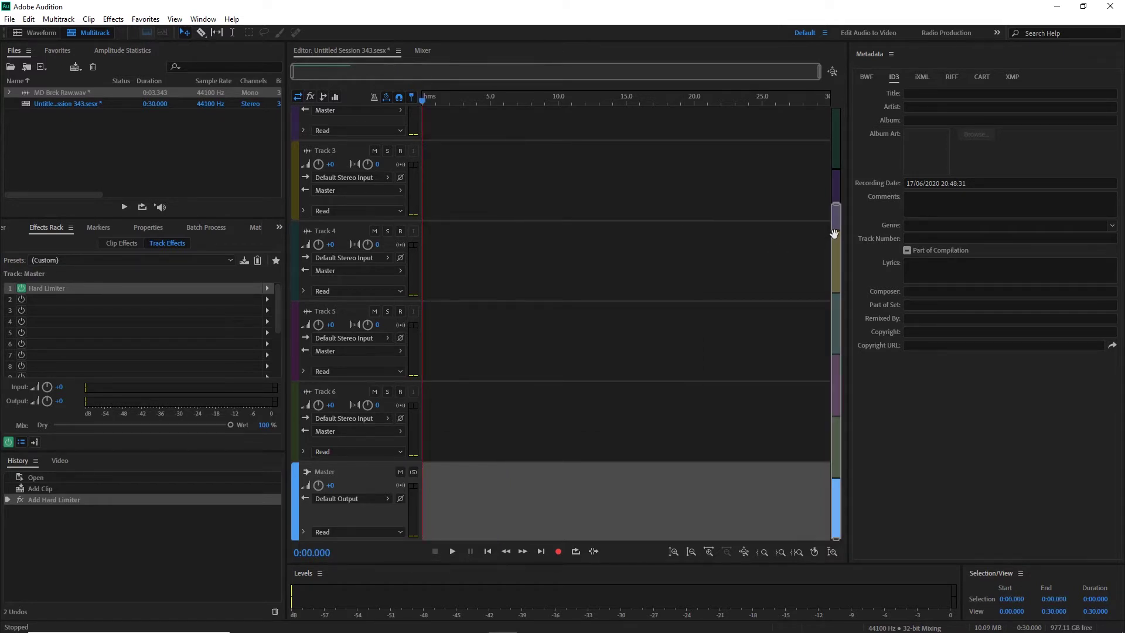
pyautogui.moveTo(832, 236); pyautogui.dragTo(834, 97)
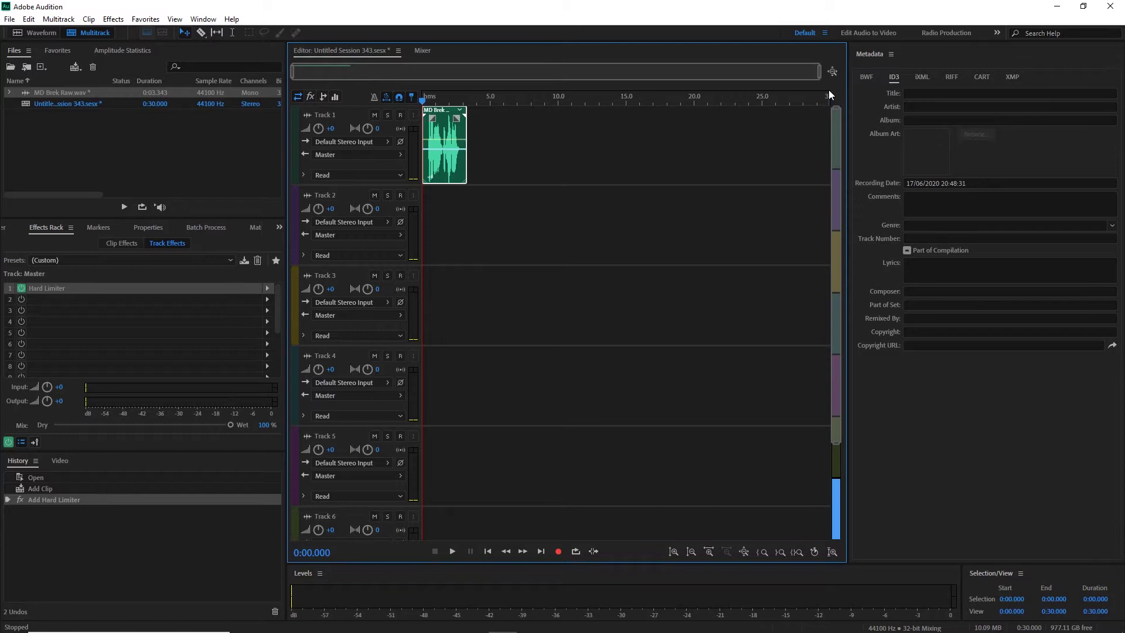
pyautogui.click(347, 110)
pyautogui.click(266, 287)
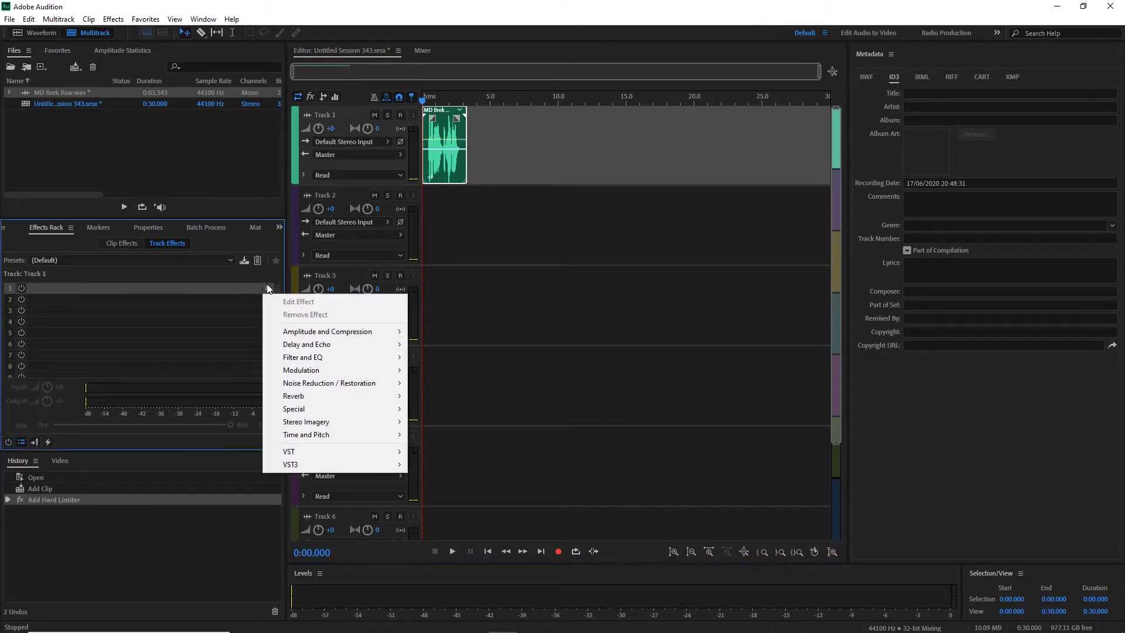
pyautogui.moveTo(318, 369)
pyautogui.click(431, 370)
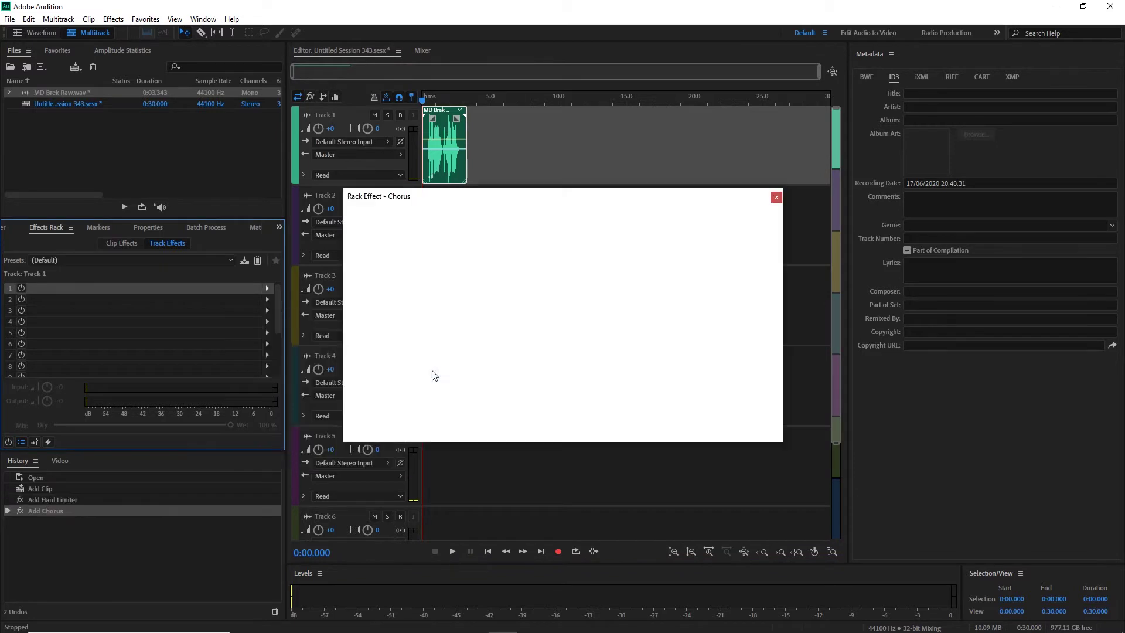
pyautogui.click(441, 268)
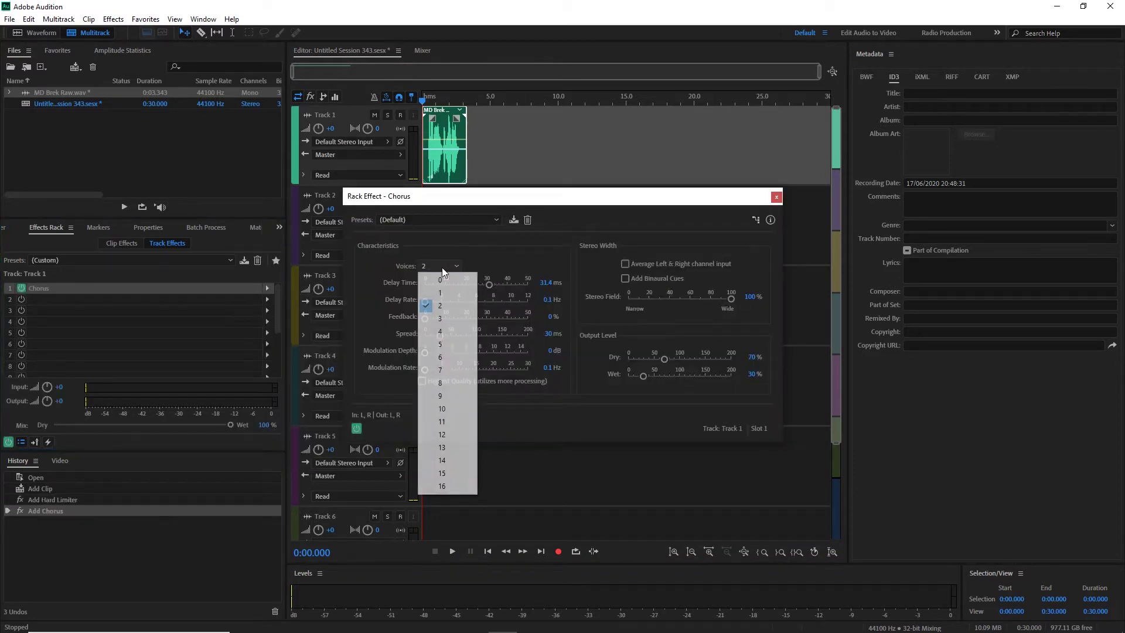
pyautogui.click(445, 354)
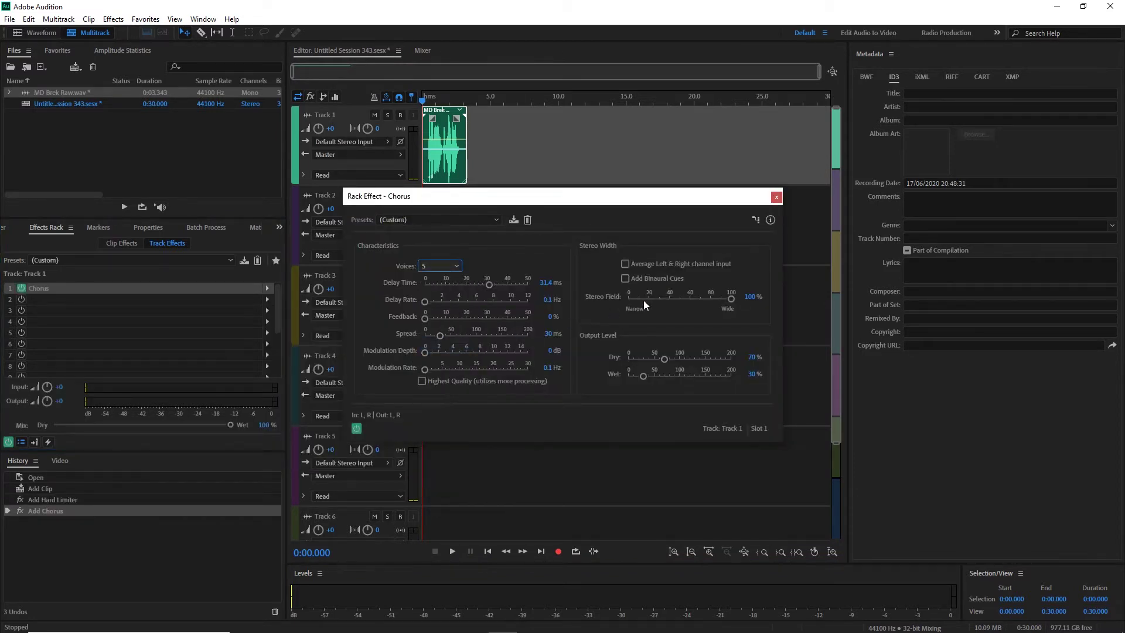
pyautogui.click(777, 197)
pyautogui.press('space')
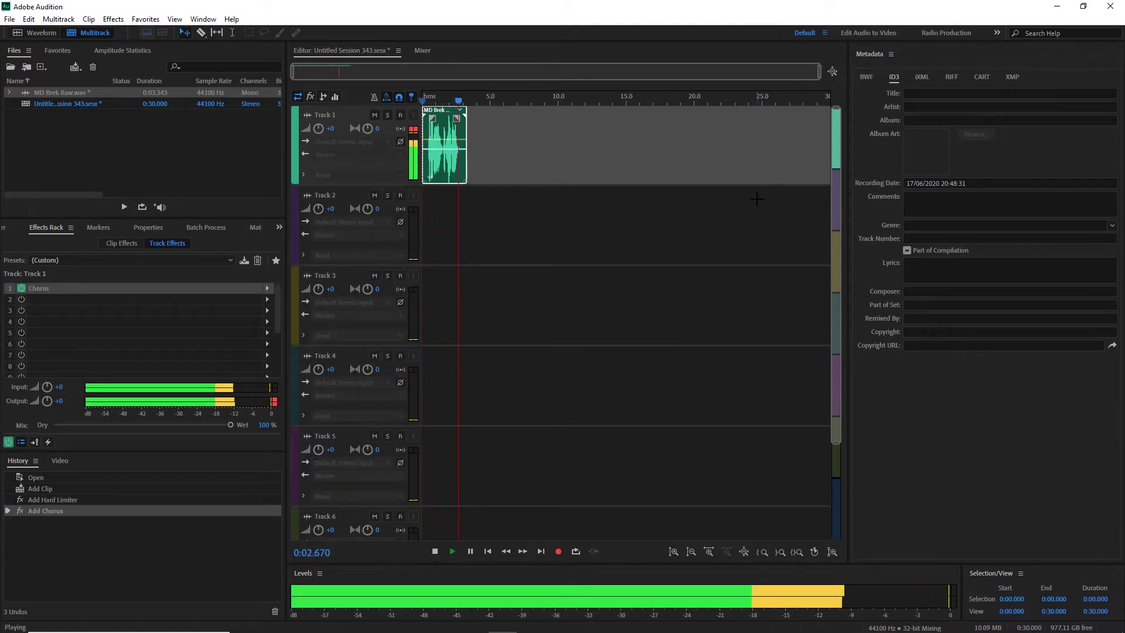
pyautogui.press('space')
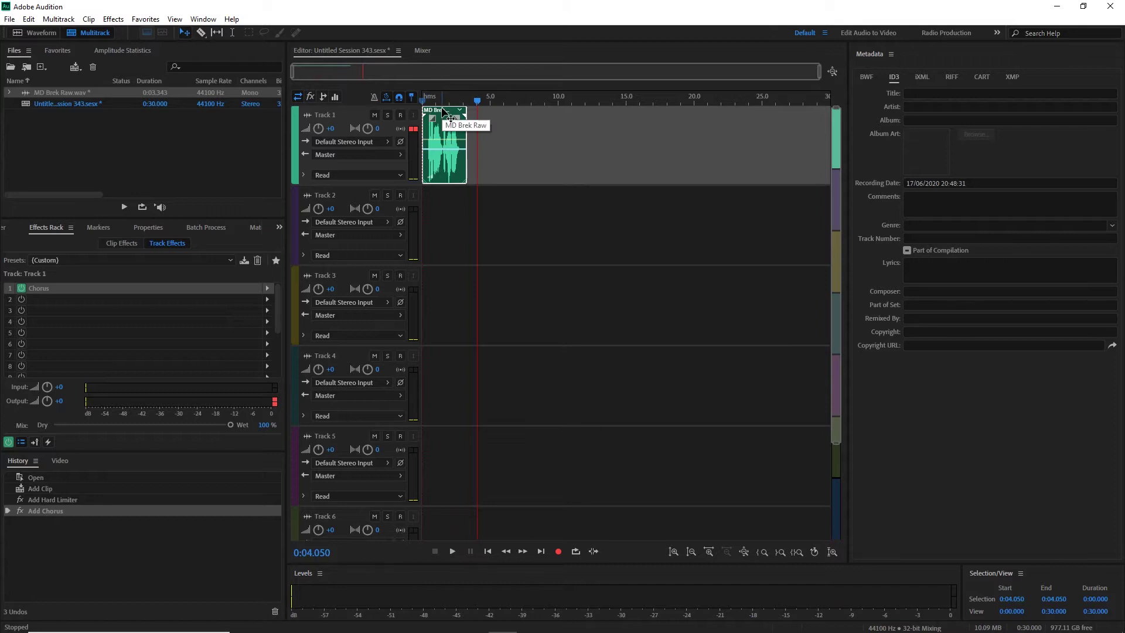
# - Move the MD Brek Raw clip from Track 1 to the start of Track 2 and play it back
pyautogui.moveTo(450, 119); pyautogui.dragTo(447, 220)
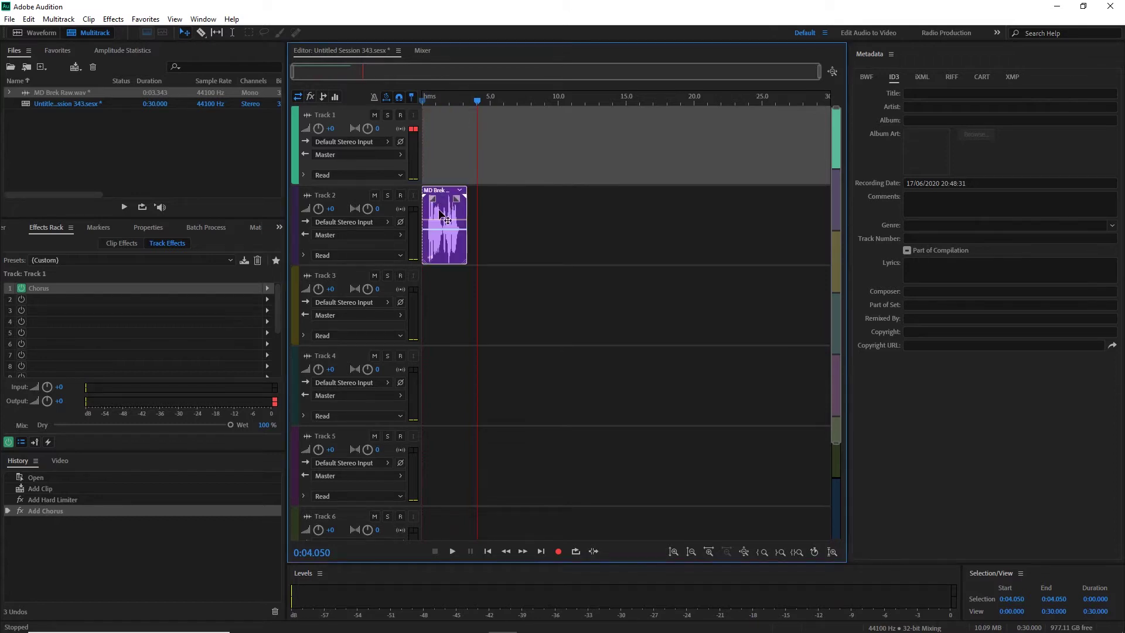
pyautogui.press('Home')
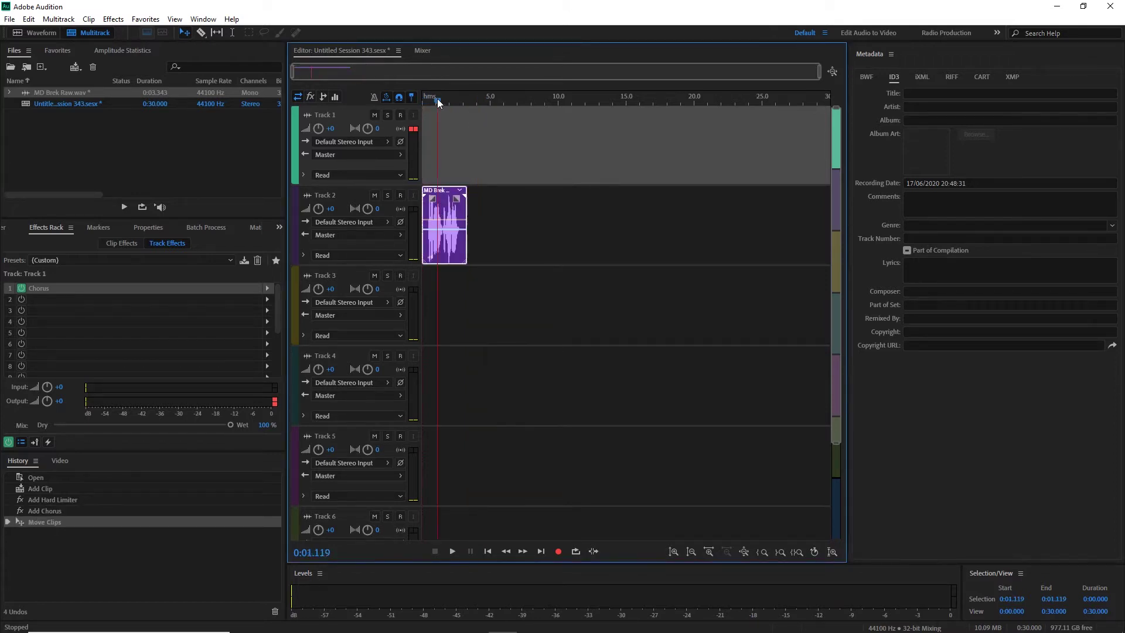
pyautogui.press('space')
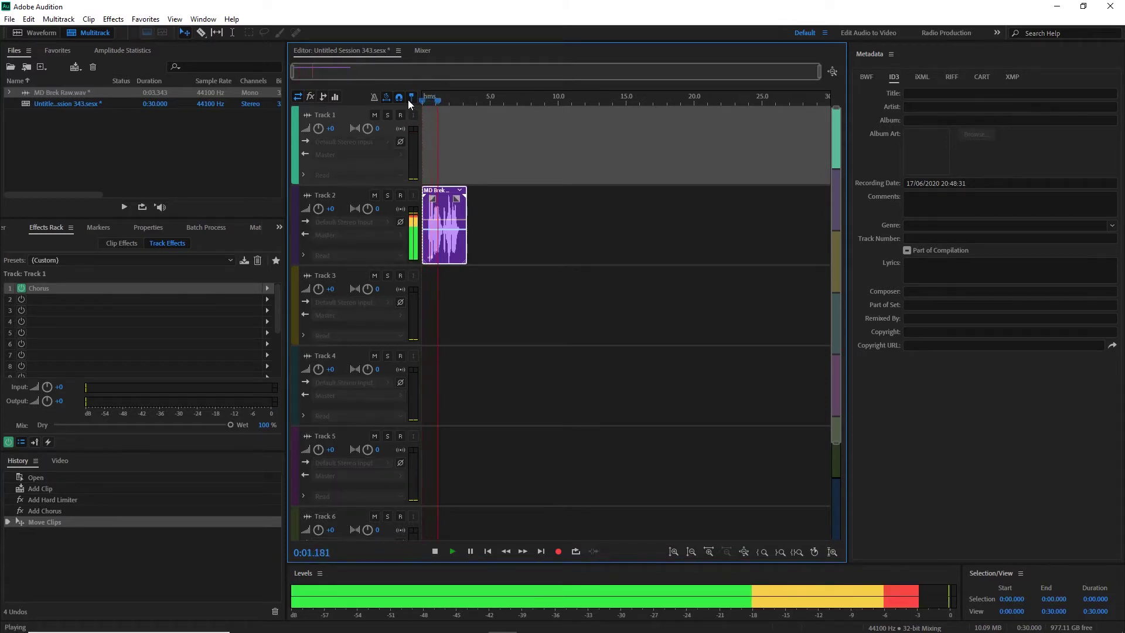
pyautogui.press('space')
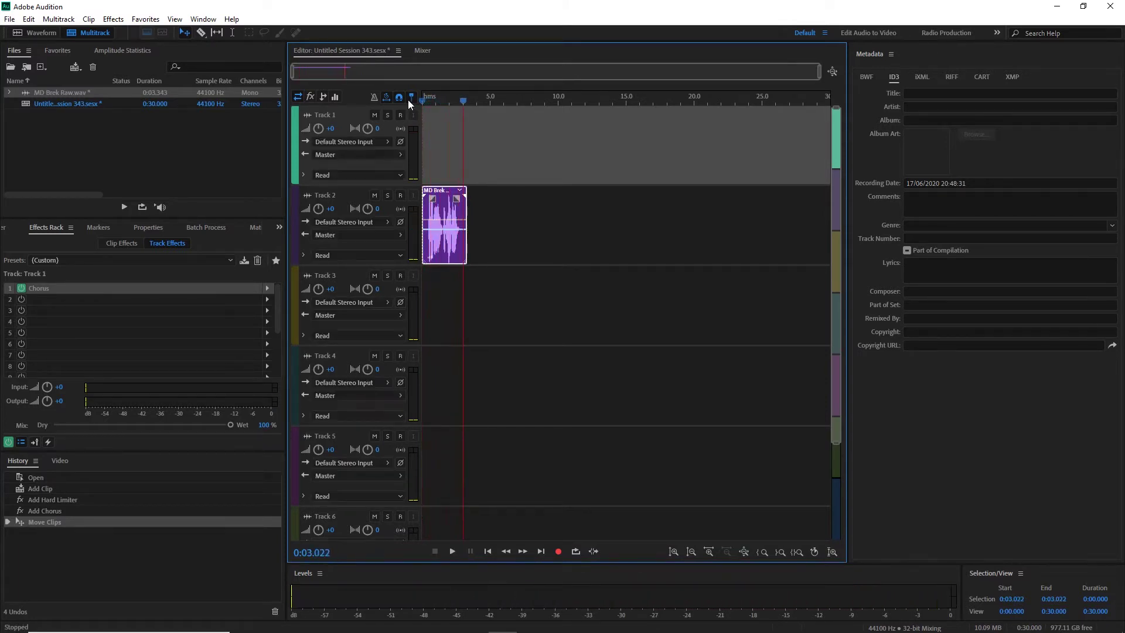
pyautogui.press('Home')
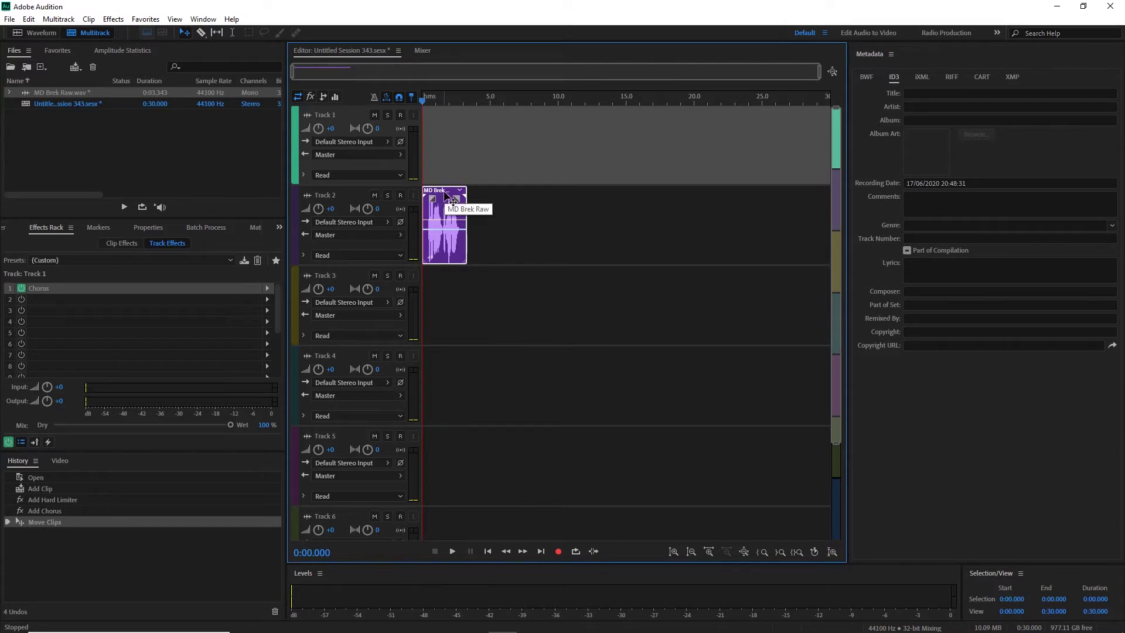
# - Pan Track 2 fully left to -100 and Track 3 fully right to 100
pyautogui.click(376, 212)
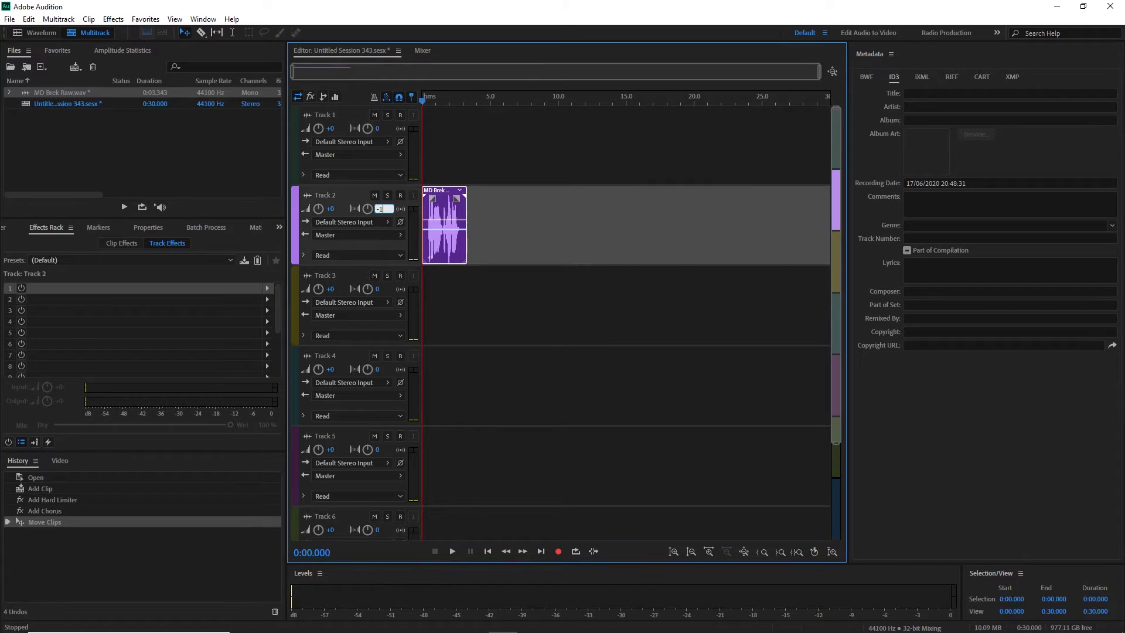
pyautogui.write('-100')
pyautogui.press('Return')
pyautogui.click(379, 290)
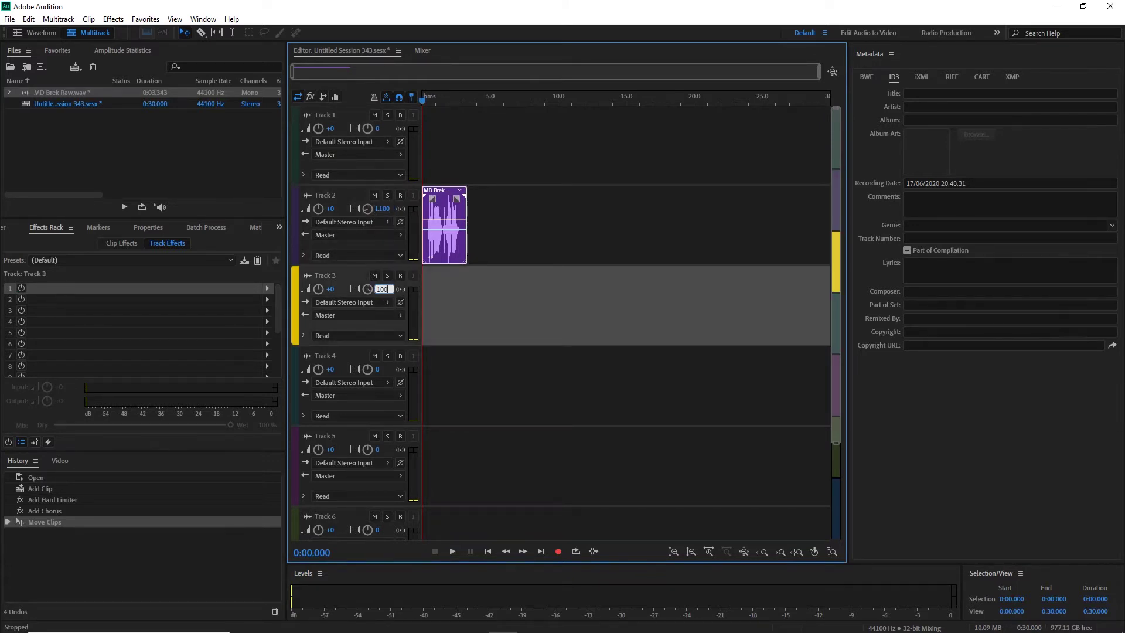
pyautogui.write('100')
pyautogui.press('Return')
# - Play the left-panned clip on Track 2, and move it to the start of Track 3
pyautogui.press('space')
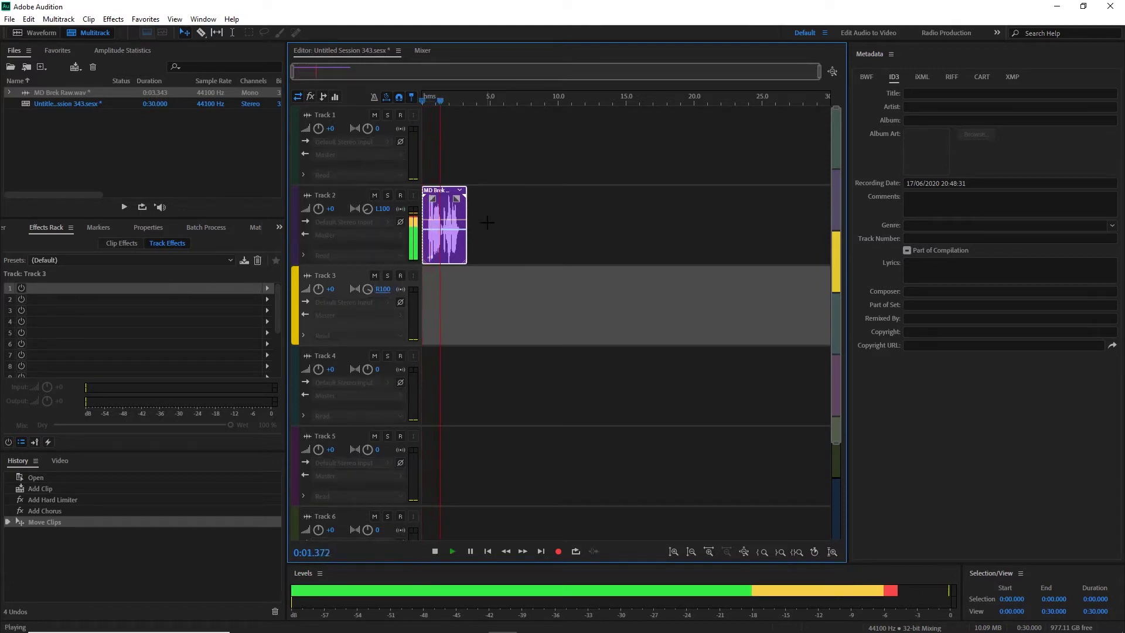
pyautogui.press('space')
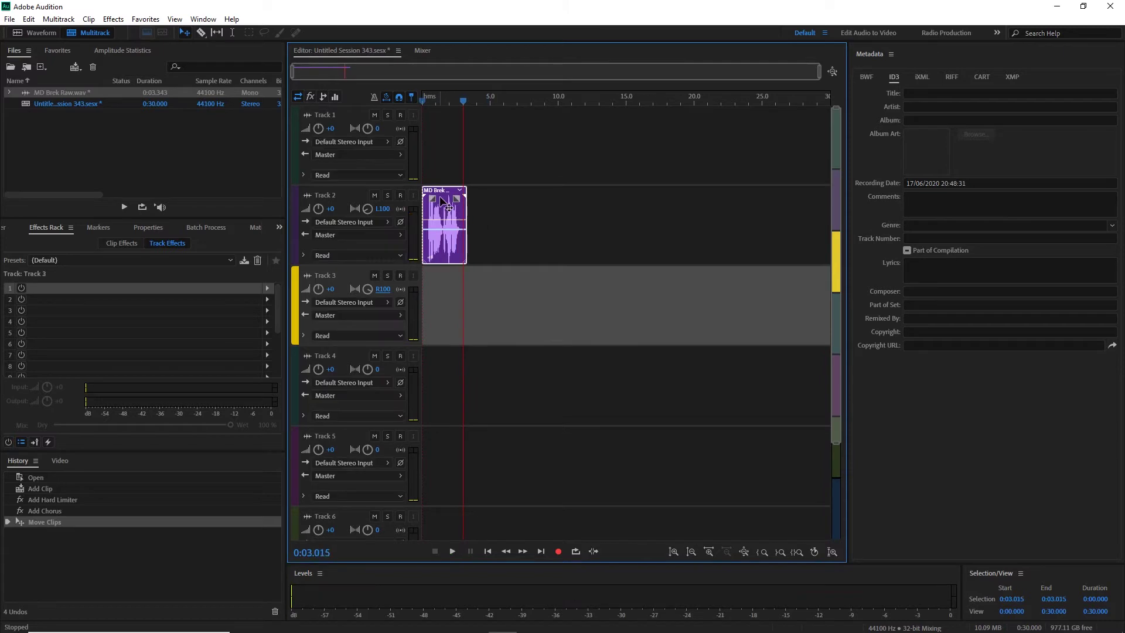
pyautogui.moveTo(452, 210); pyautogui.dragTo(449, 290)
pyautogui.press('Home')
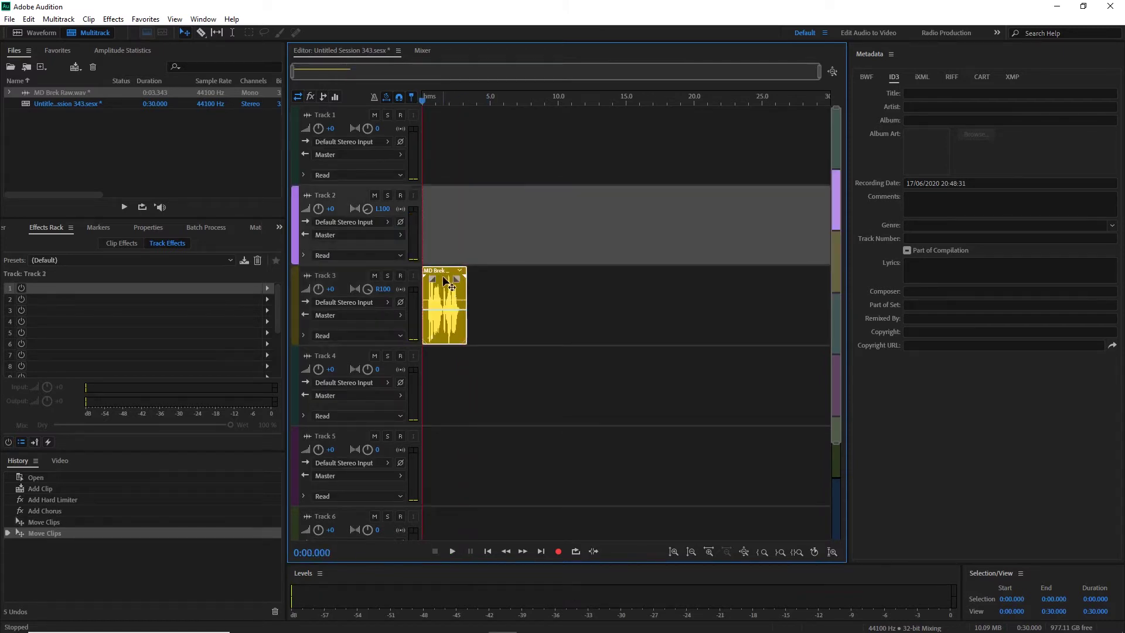
# - Play the right-panned MD Brek Raw clip on Track 3 and stop playback
pyautogui.press('space')
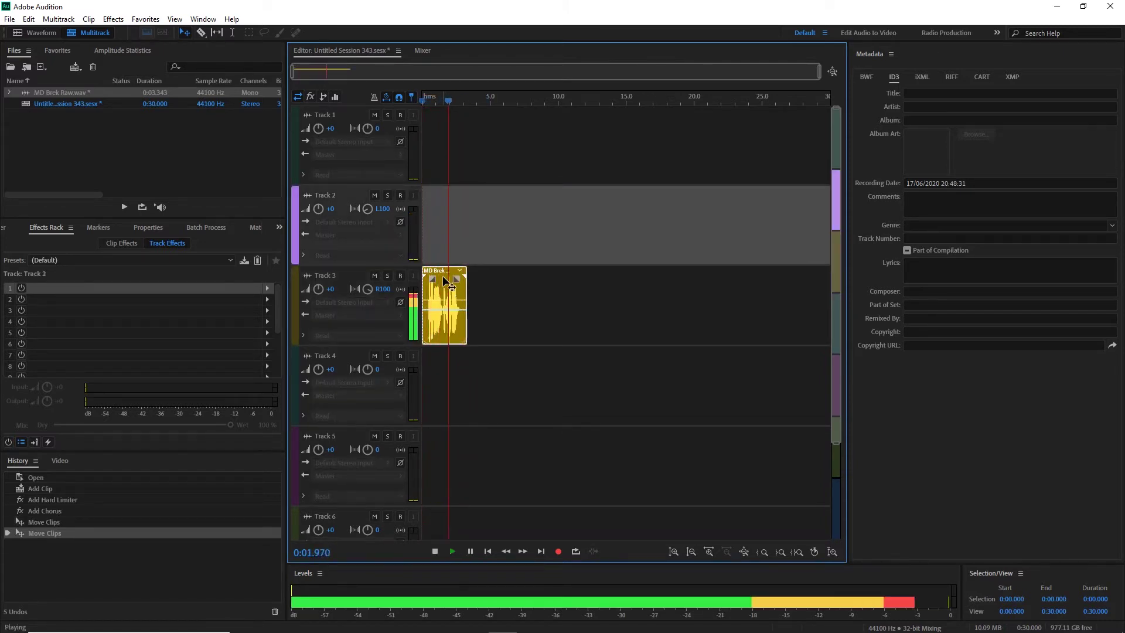
pyautogui.press('space')
pyautogui.click(449, 280)
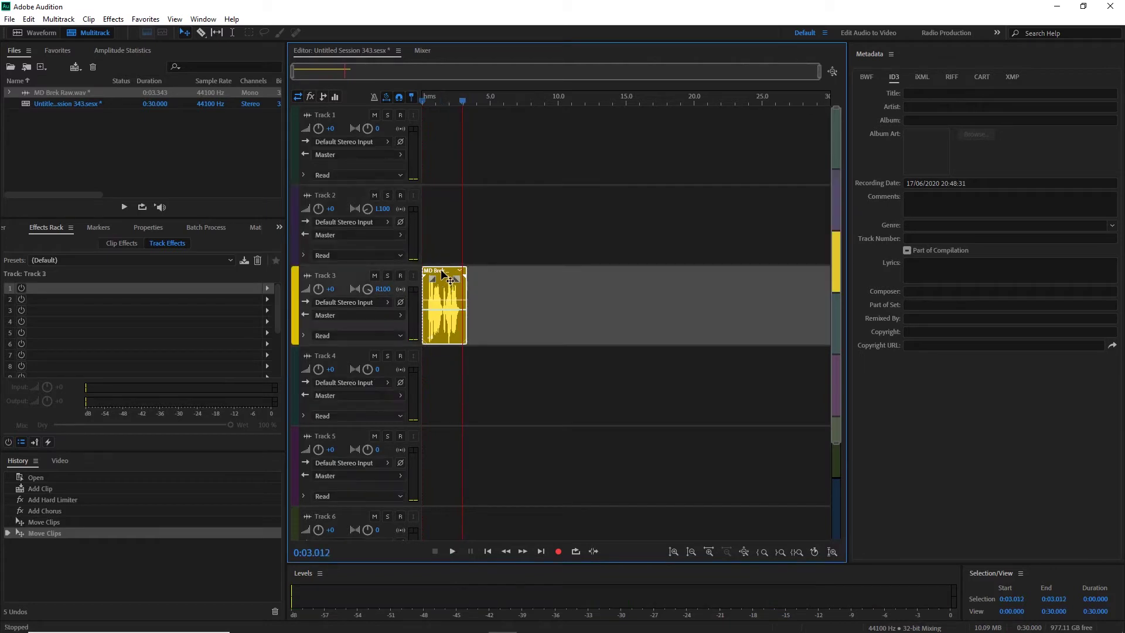
# - Move the MD Brek Raw clip from Track 3 to Track 2 and copy it to the start of Track 3
pyautogui.moveTo(449, 280); pyautogui.dragTo(448, 243)
pyautogui.click(440, 192)
pyautogui.moveTo(441, 192); pyautogui.dragTo(419, 306)
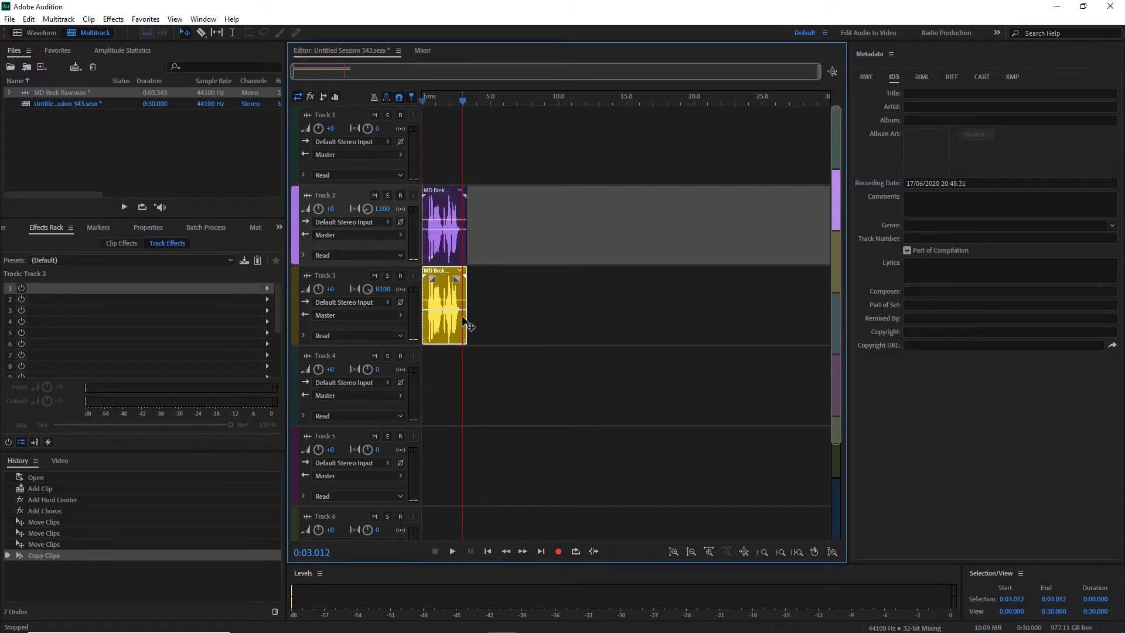
# - Play the hard-panned clips on Tracks 2 and 3 together and return the playhead to the session start
pyautogui.click(430, 273)
pyautogui.press('space')
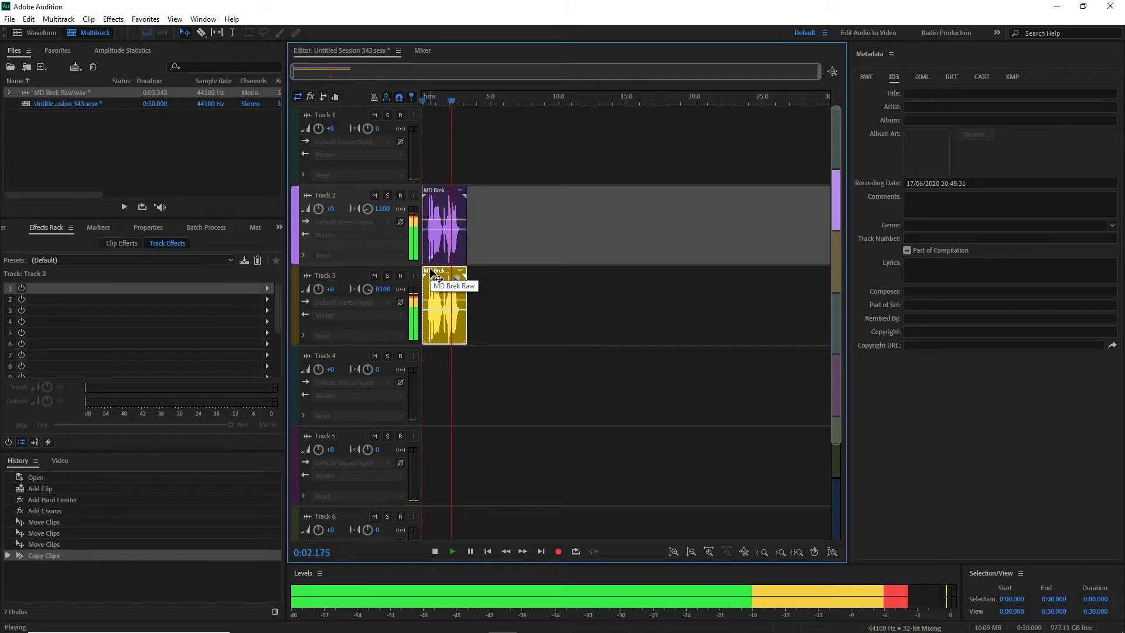
pyautogui.press('space')
pyautogui.press('Home')
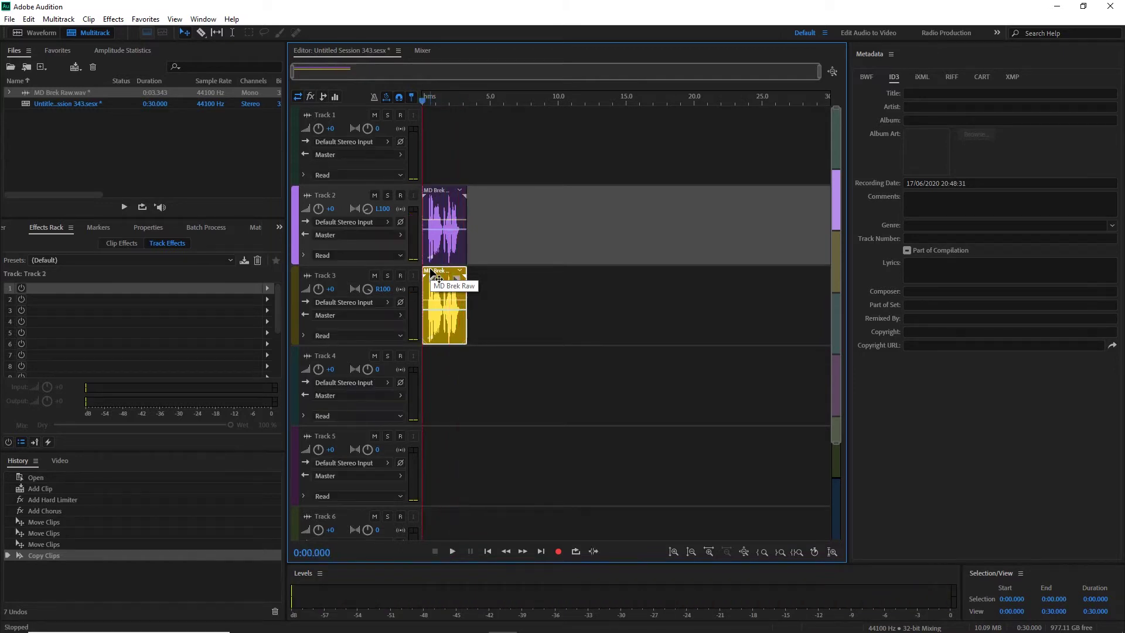
# - Add a Chorus track effect with its default settings to Track 2
pyautogui.scroll(10, 434, 278)
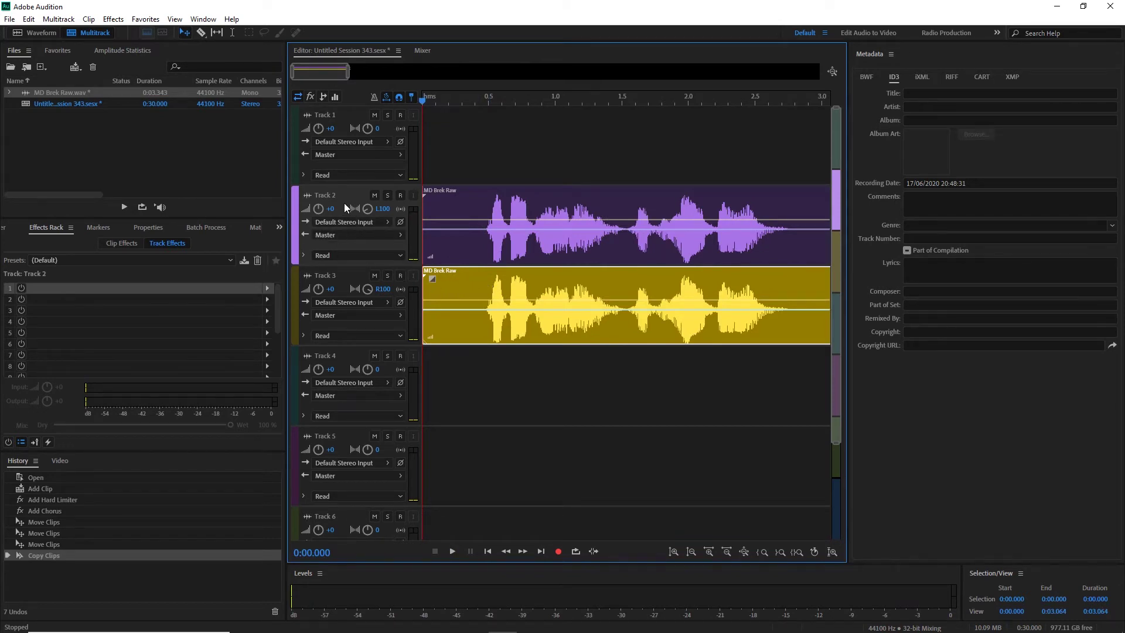
pyautogui.click(268, 288)
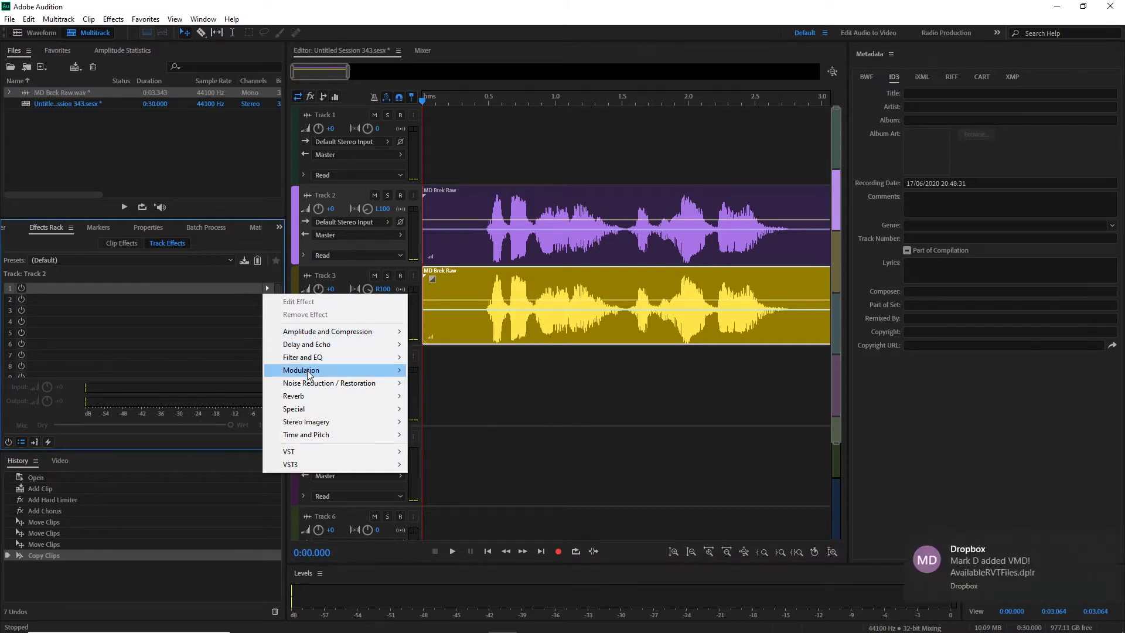
pyautogui.moveTo(309, 373)
pyautogui.click(447, 371)
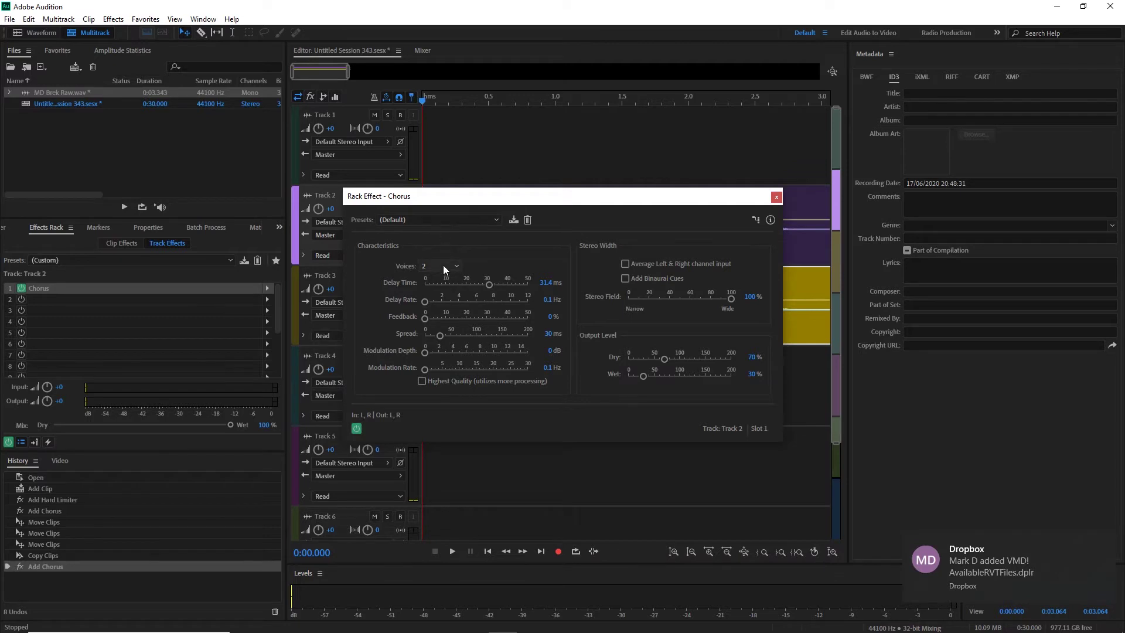
pyautogui.click(776, 198)
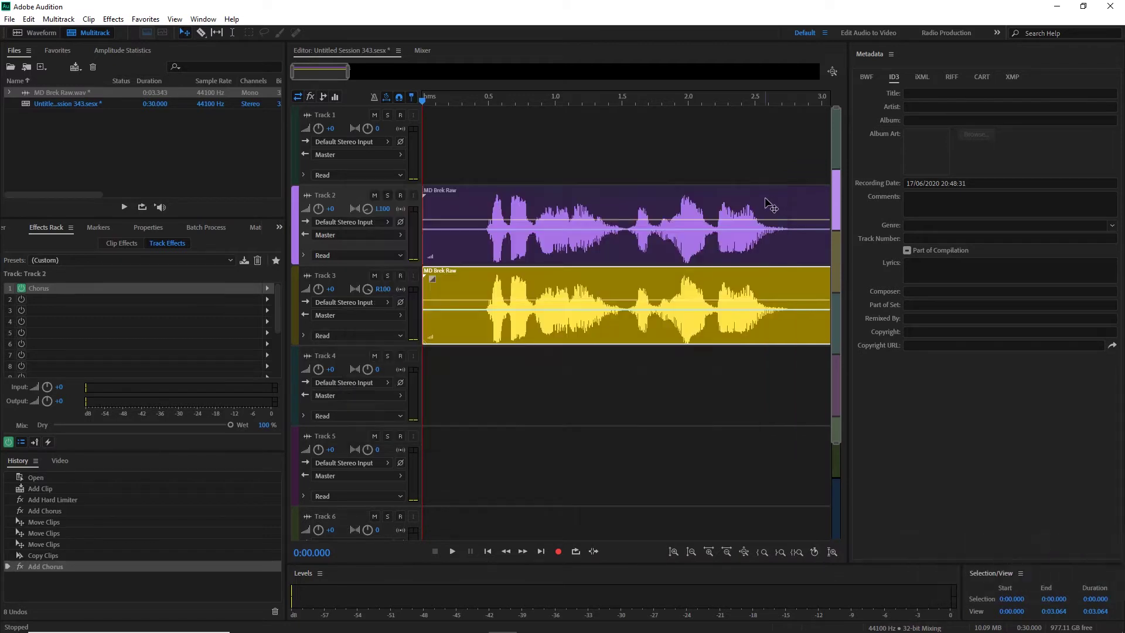
# - Add a Flanger track effect with its default settings to Track 3
pyautogui.click(436, 290)
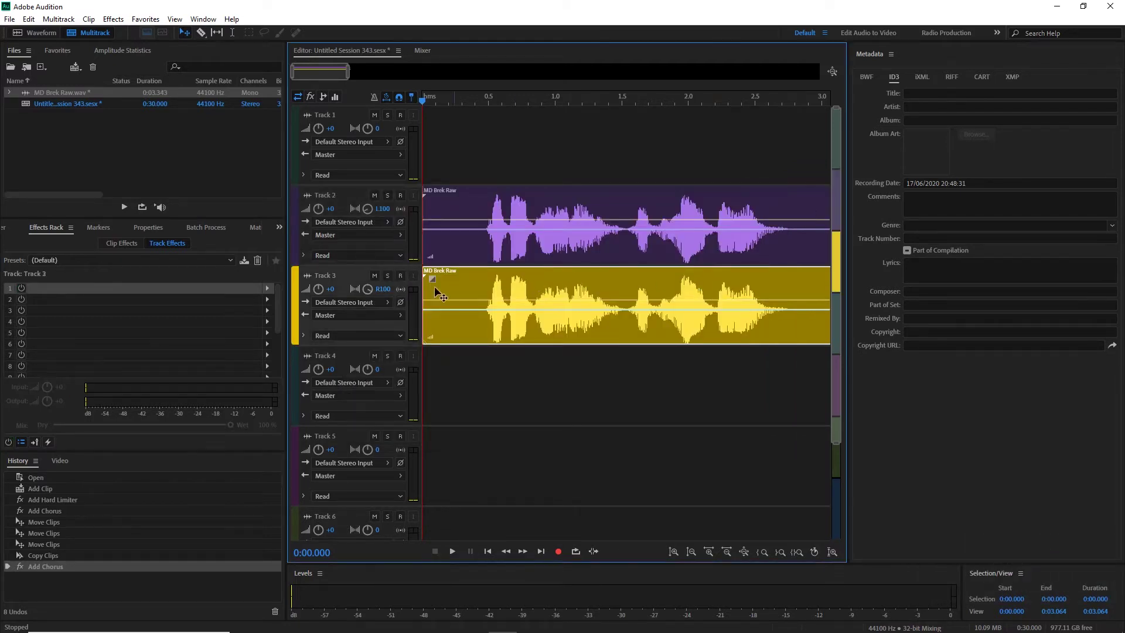
pyautogui.click(267, 288)
pyautogui.moveTo(338, 335)
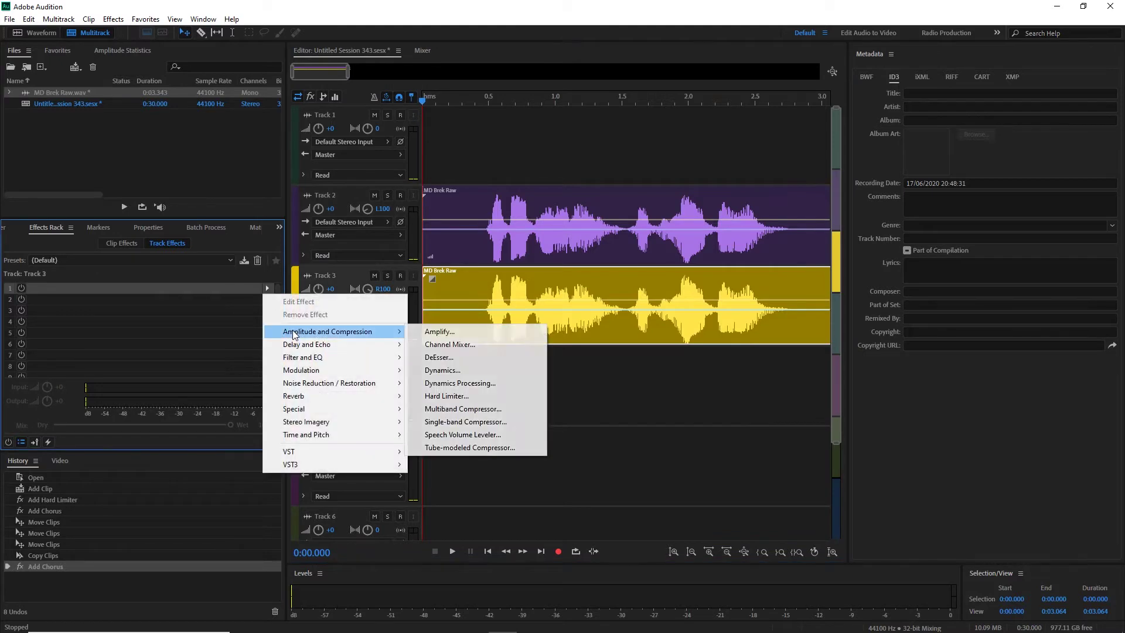
pyautogui.moveTo(347, 375)
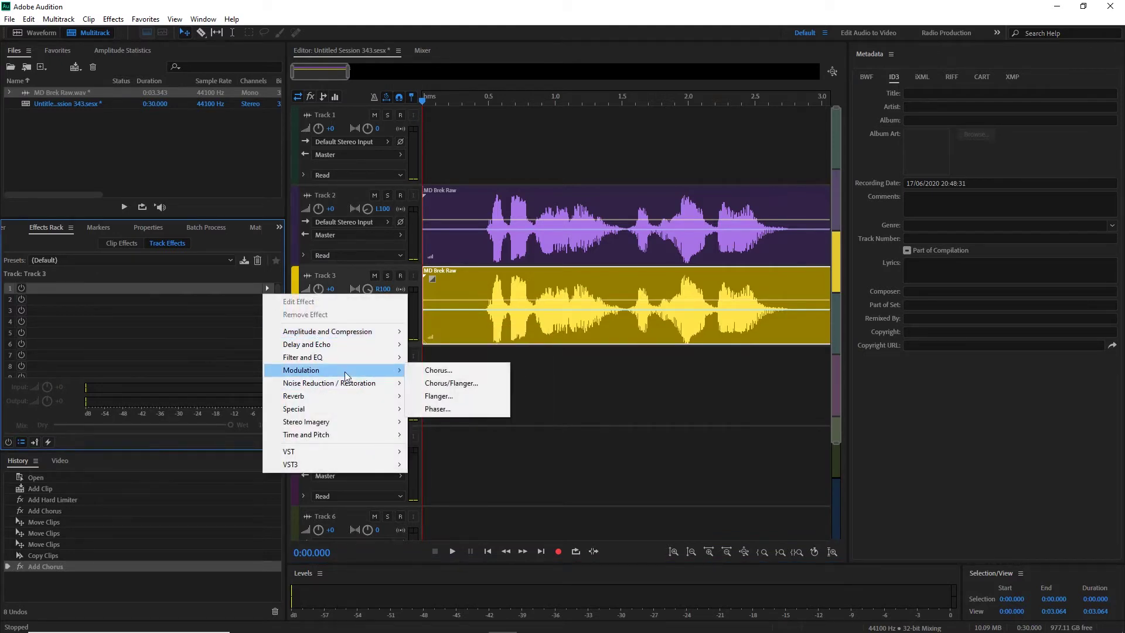
pyautogui.click(439, 396)
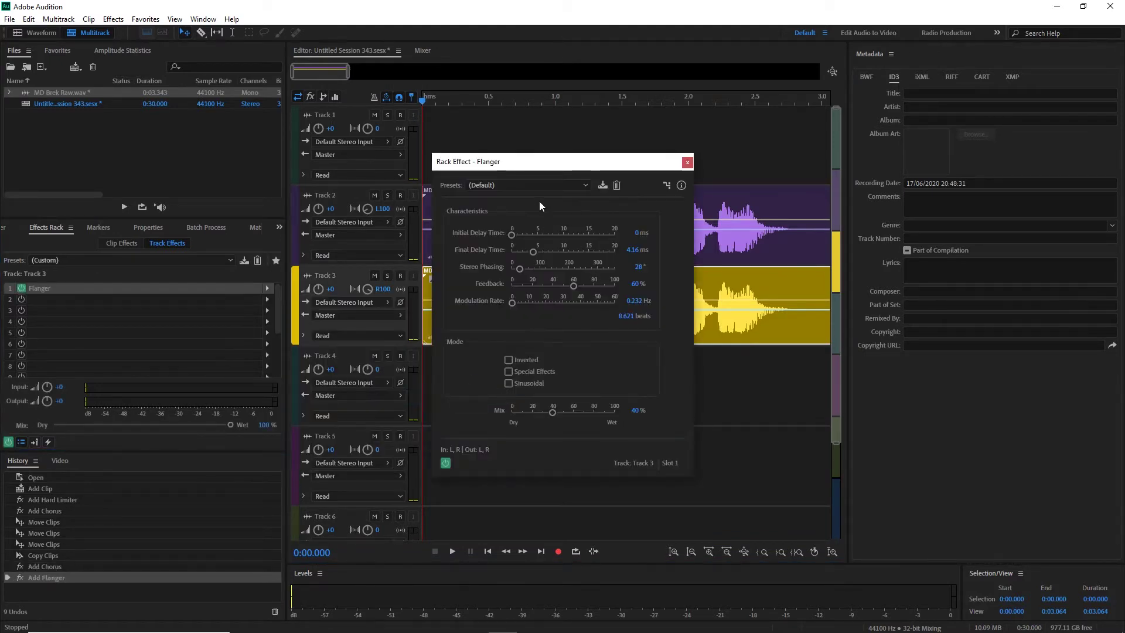
pyautogui.click(687, 163)
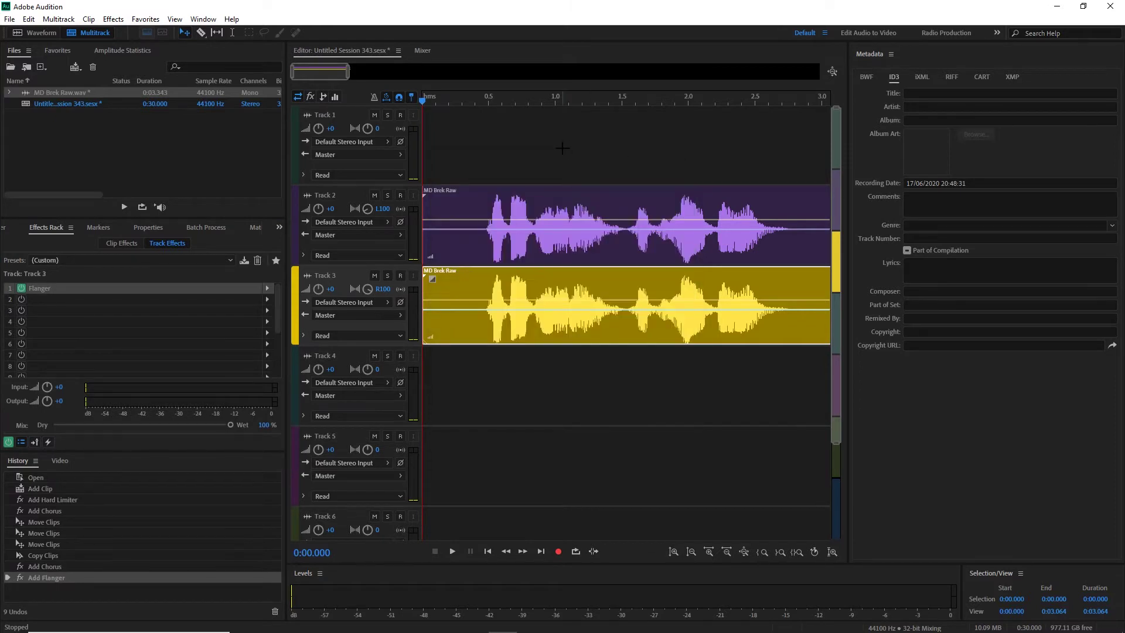
# - Play the chorus and flanger tracks together twice from the beginning of the session
pyautogui.press('space')
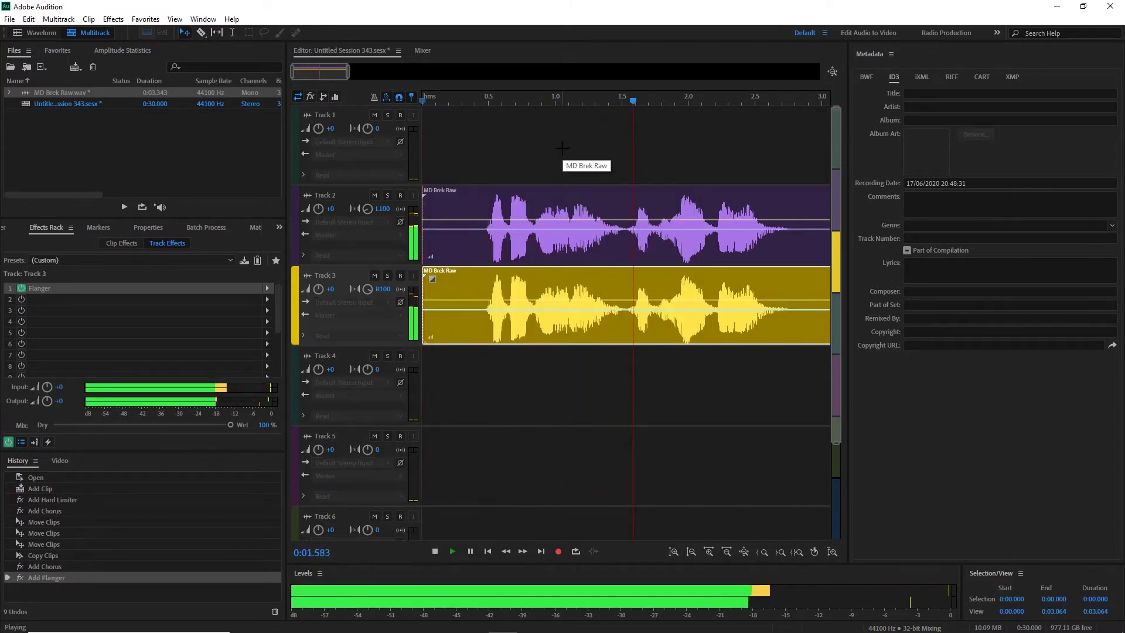
pyautogui.press('space')
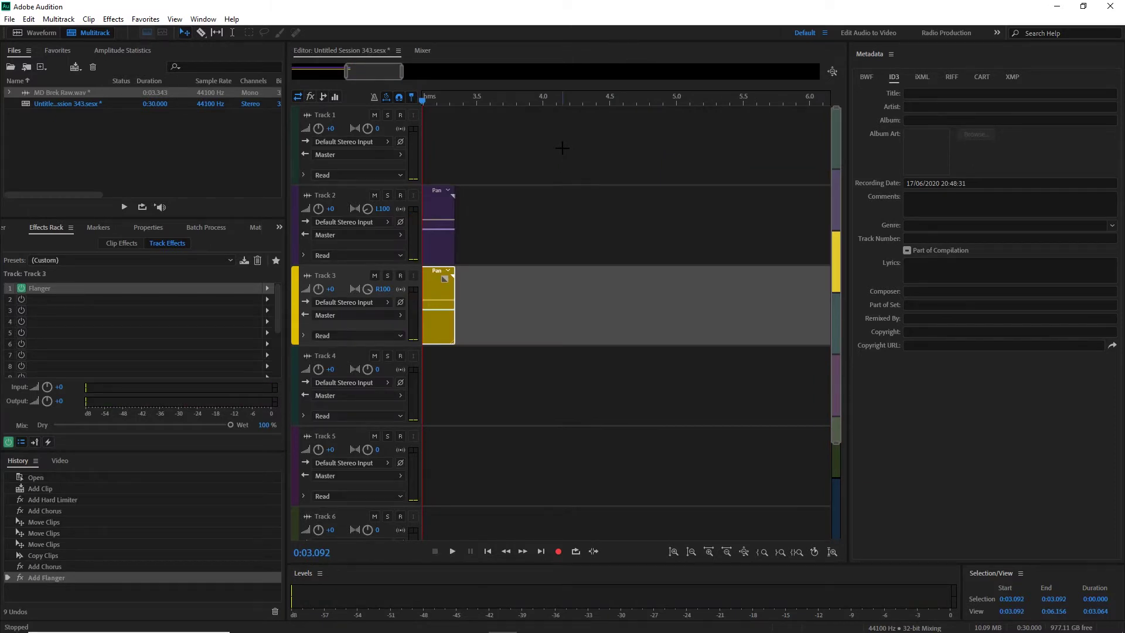
pyautogui.press('Home')
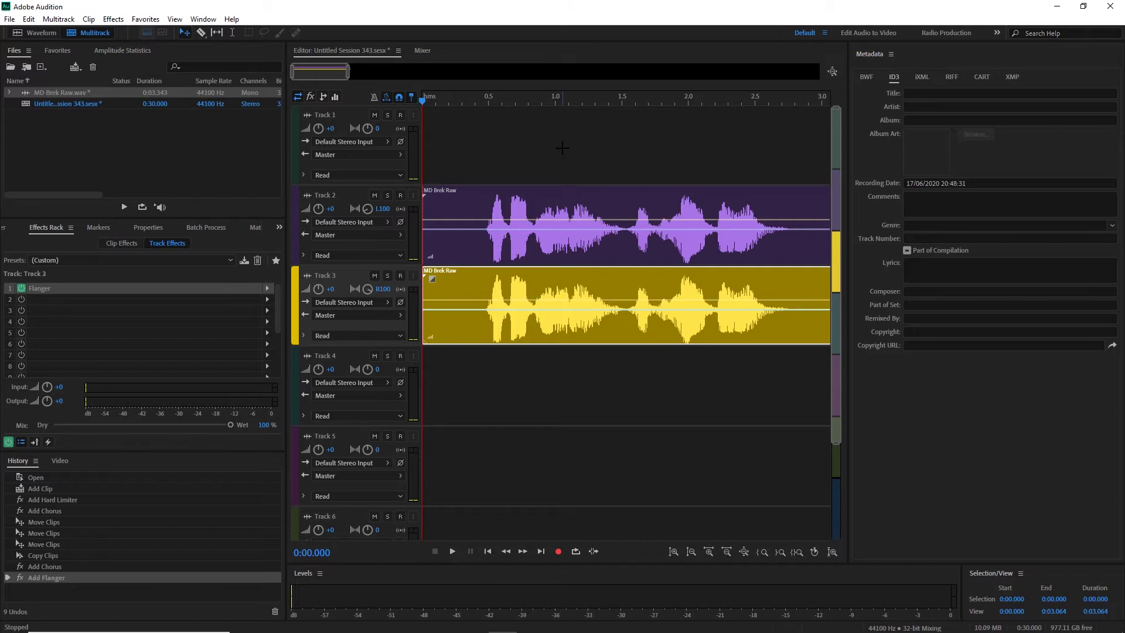
pyautogui.press('space')
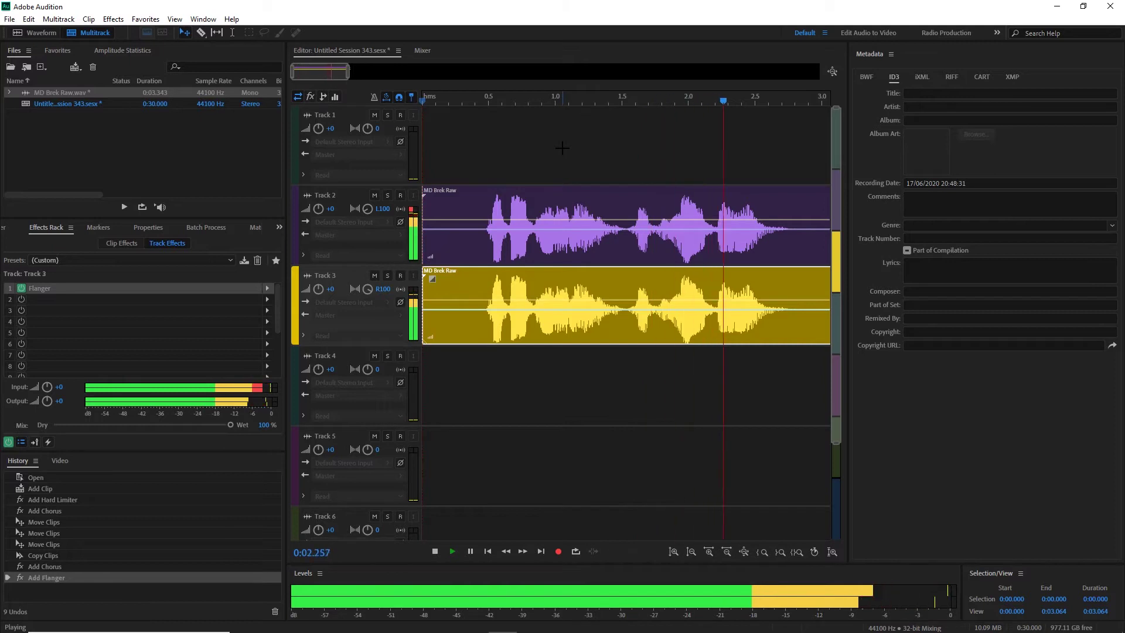
pyautogui.press('space')
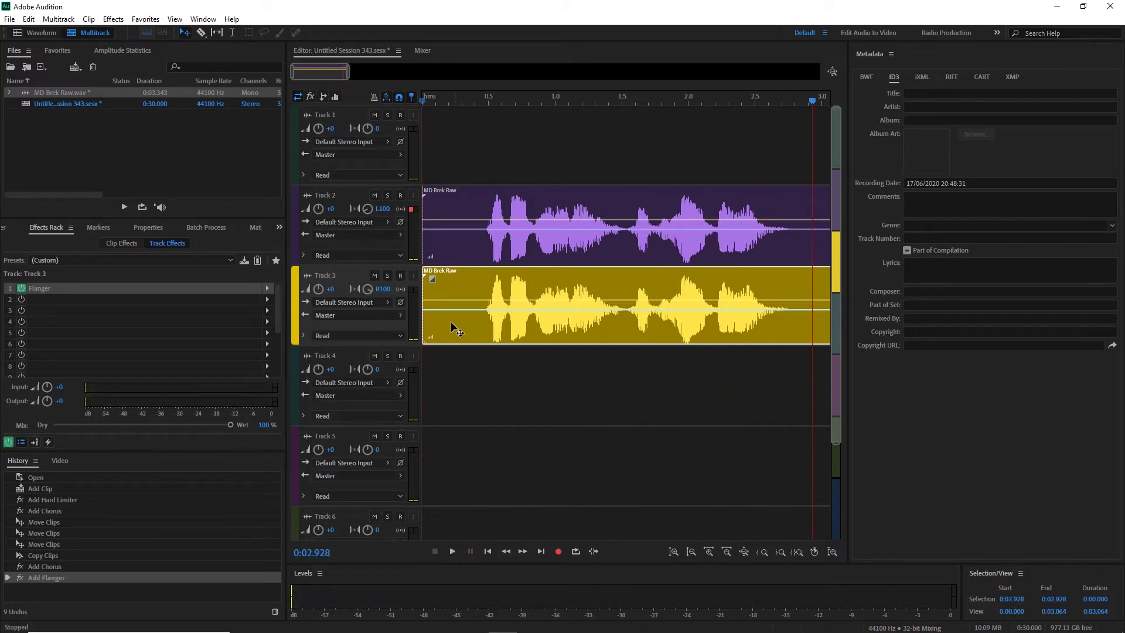
# - Route Track 2's output to a new stereo bus and rename the bus Voice
pyautogui.click(371, 237)
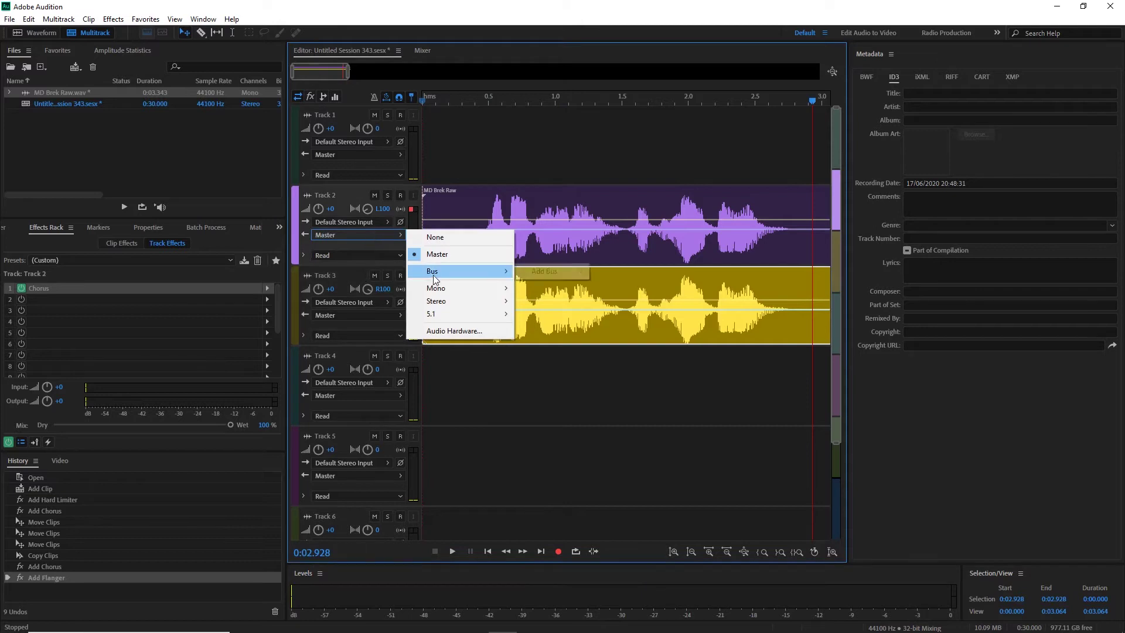
pyautogui.moveTo(468, 271)
pyautogui.moveTo(544, 272)
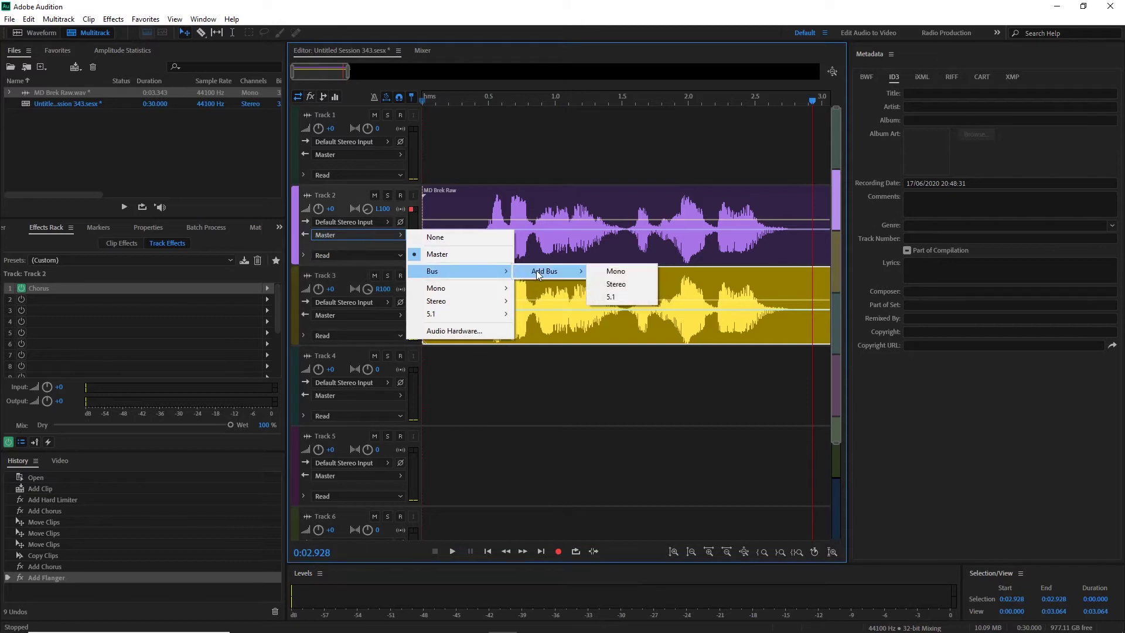
pyautogui.click(620, 284)
pyautogui.click(328, 275)
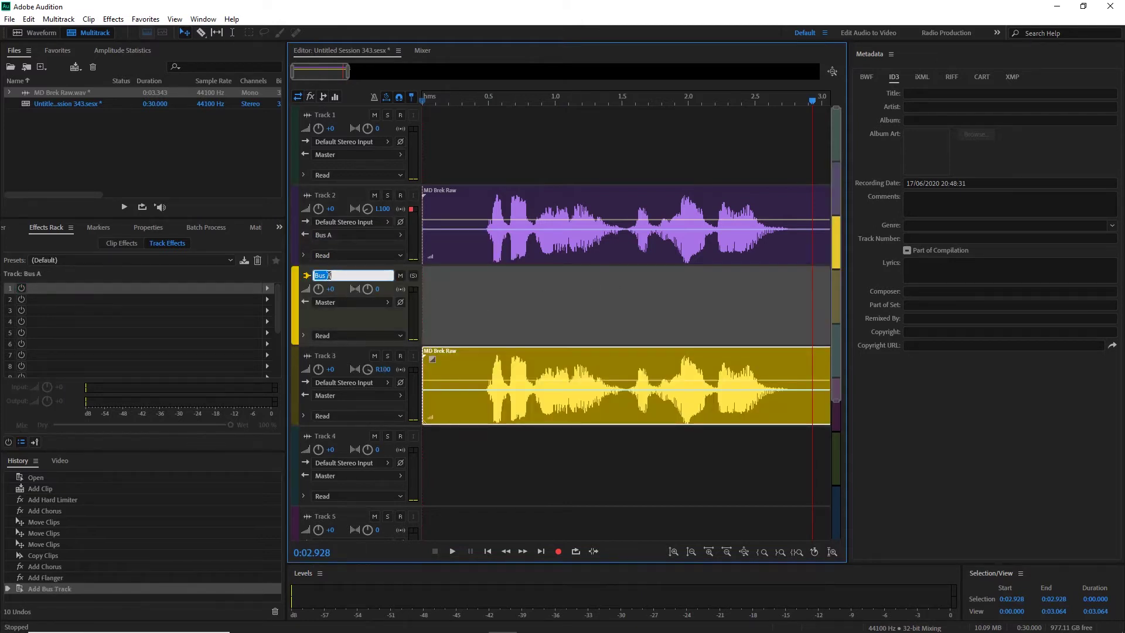
pyautogui.write('Voice')
pyautogui.press('Return')
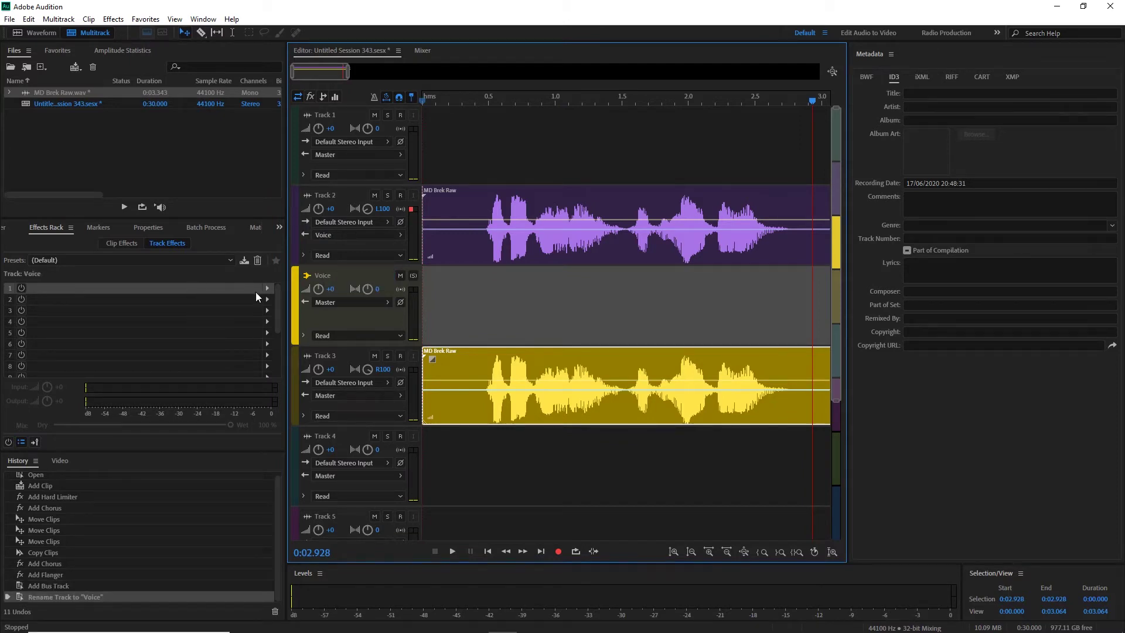
# - Apply the Mark effects rack preset to the Voice bus and play the session from near the beginning
pyautogui.click(182, 262)
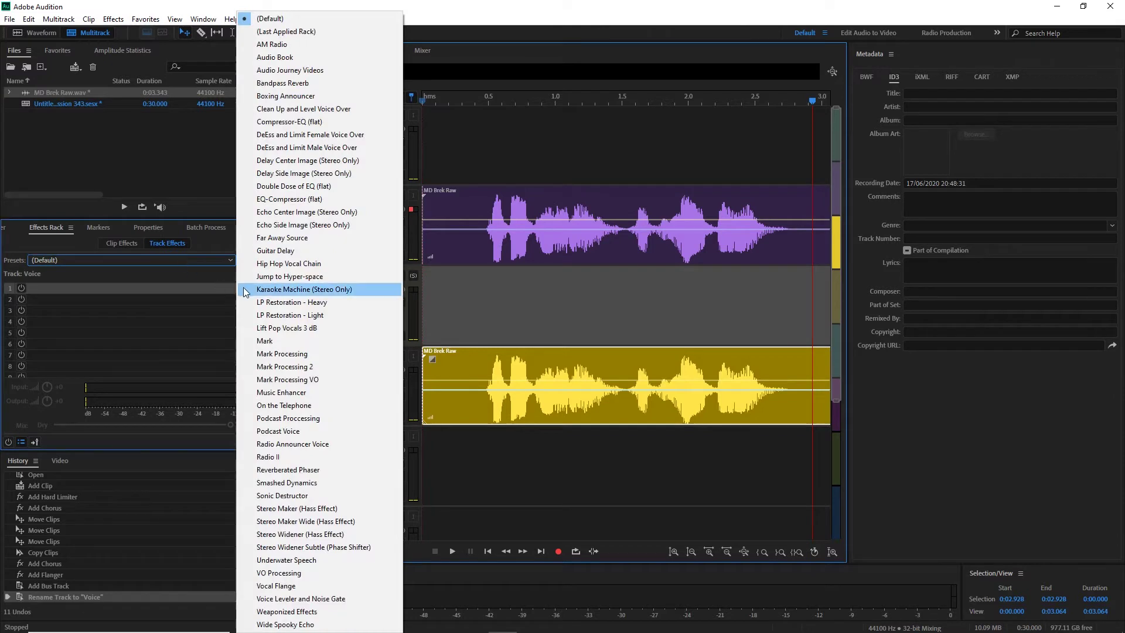
pyautogui.click(264, 342)
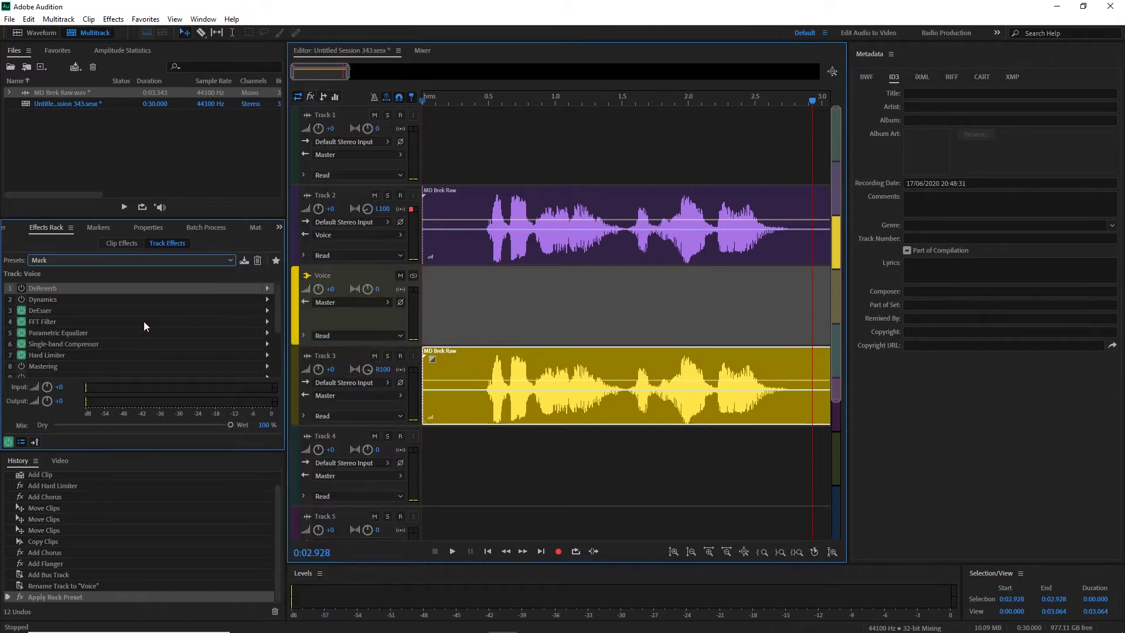
pyautogui.click(433, 101)
pyautogui.press('space')
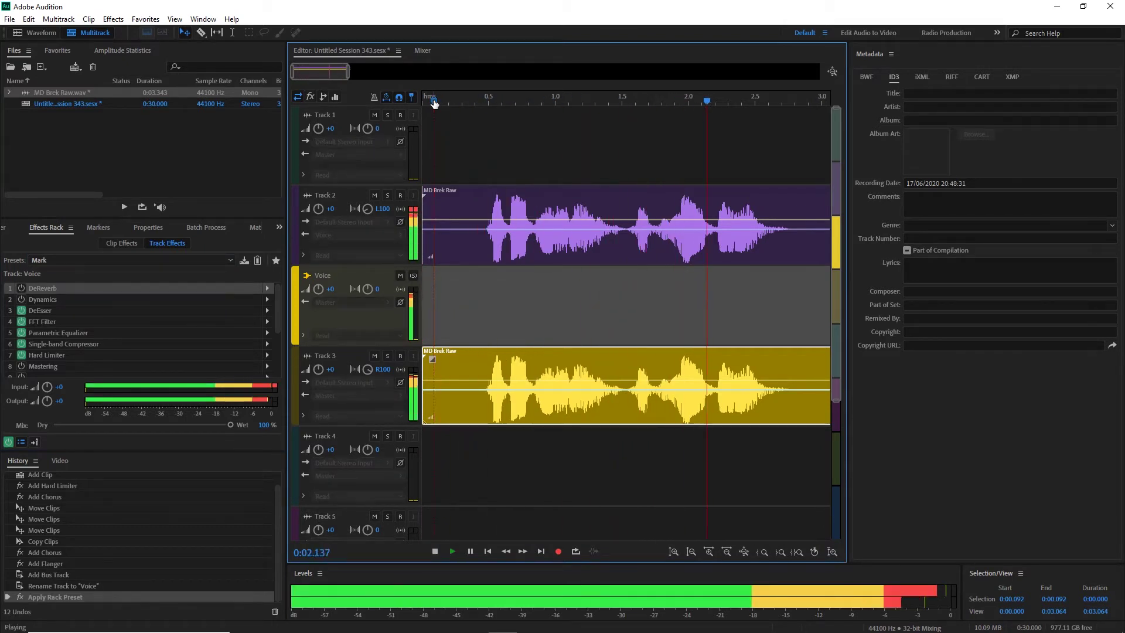
pyautogui.press('space')
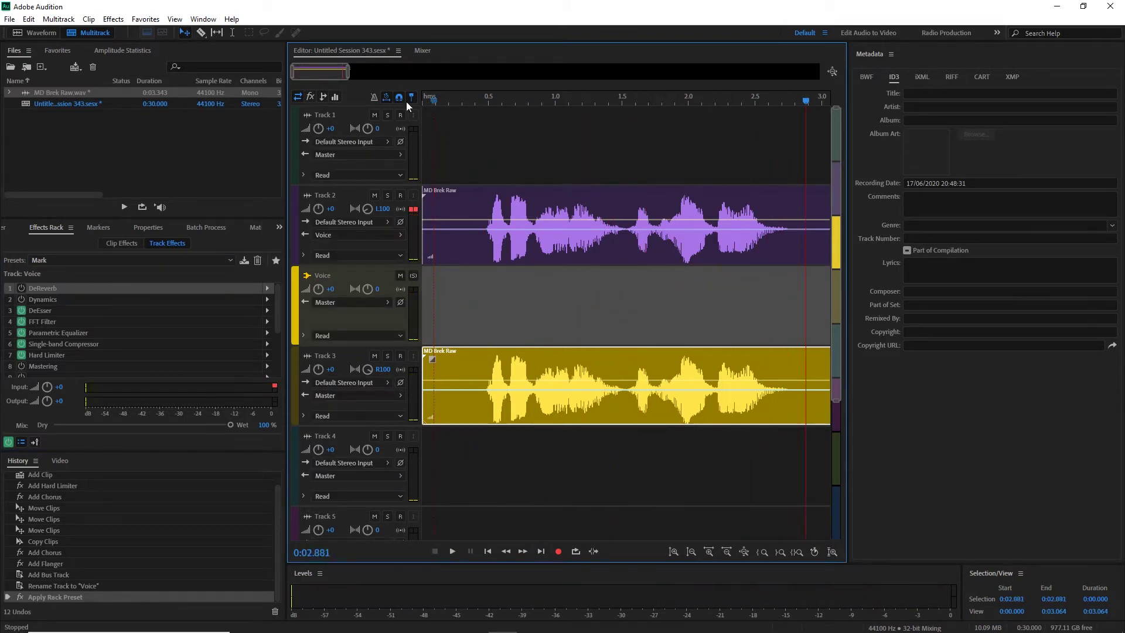
# - Move the low-cut point of the Voice bus FFT Filter to about 200 Hz at 0 dB and play the session
pyautogui.doubleClick(48, 319)
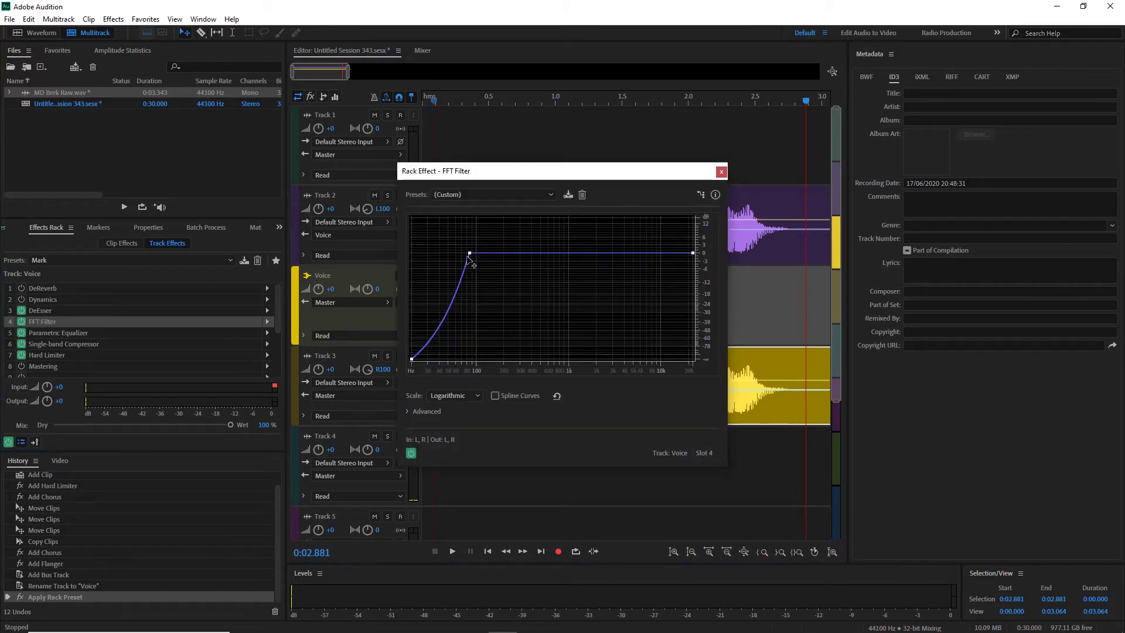
pyautogui.moveTo(476, 249); pyautogui.dragTo(506, 253)
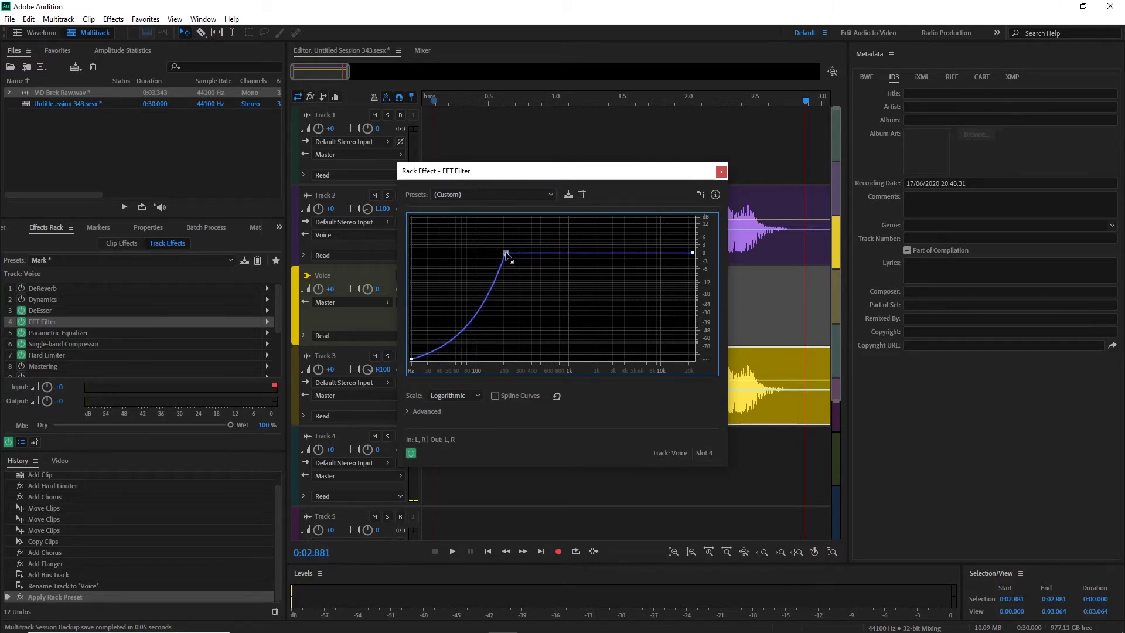
pyautogui.moveTo(506, 253)
pyautogui.click(721, 171)
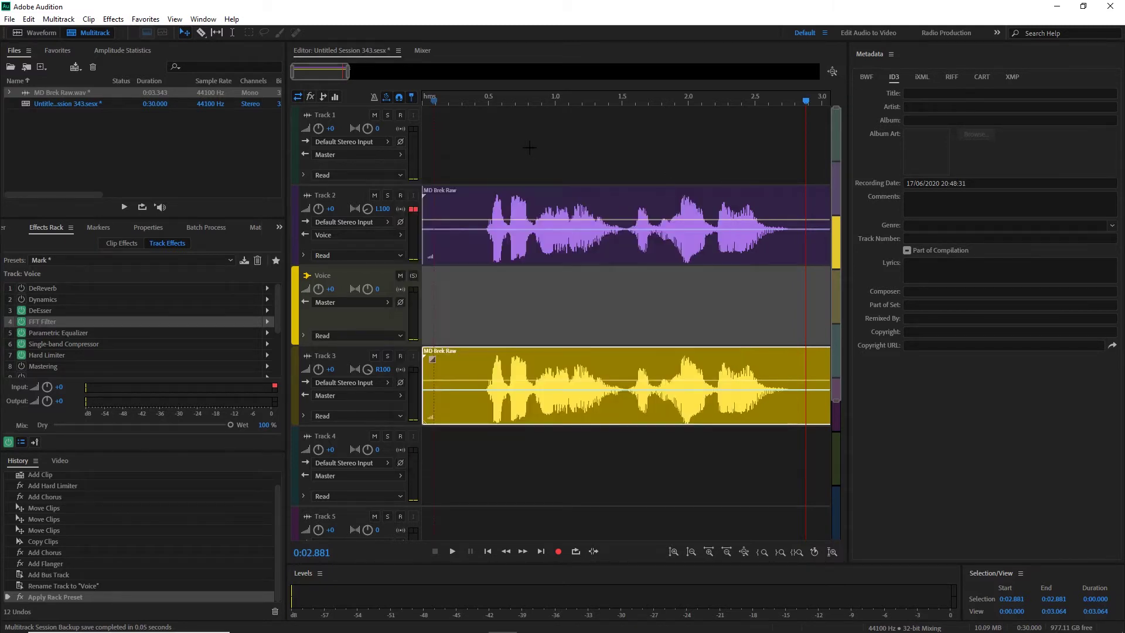
pyautogui.click(439, 103)
pyautogui.press('space')
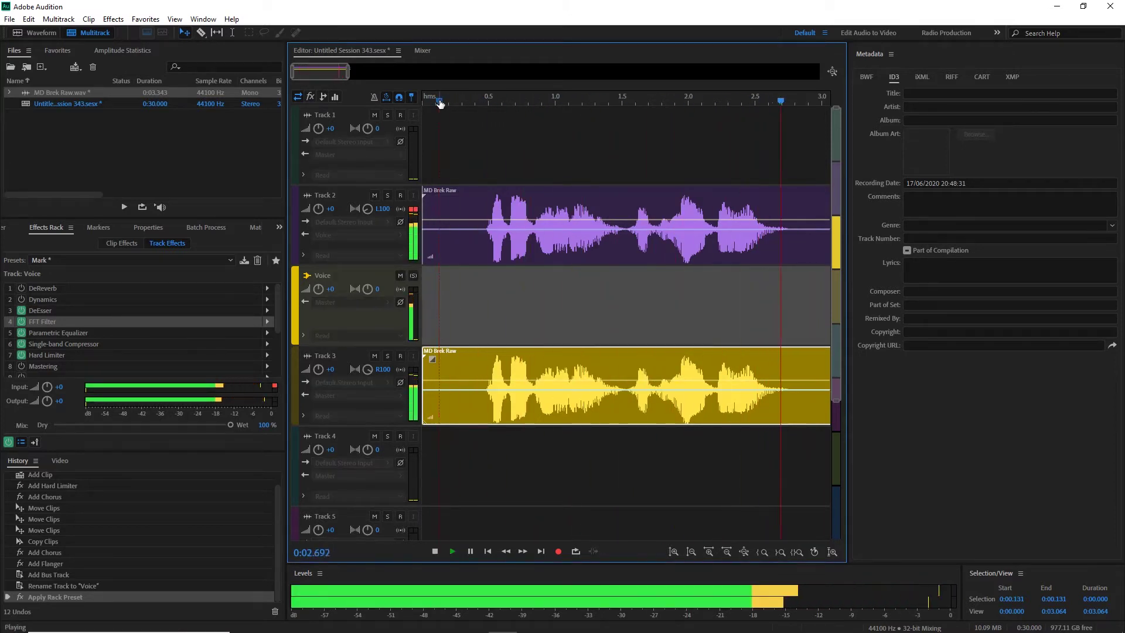
pyautogui.press('space')
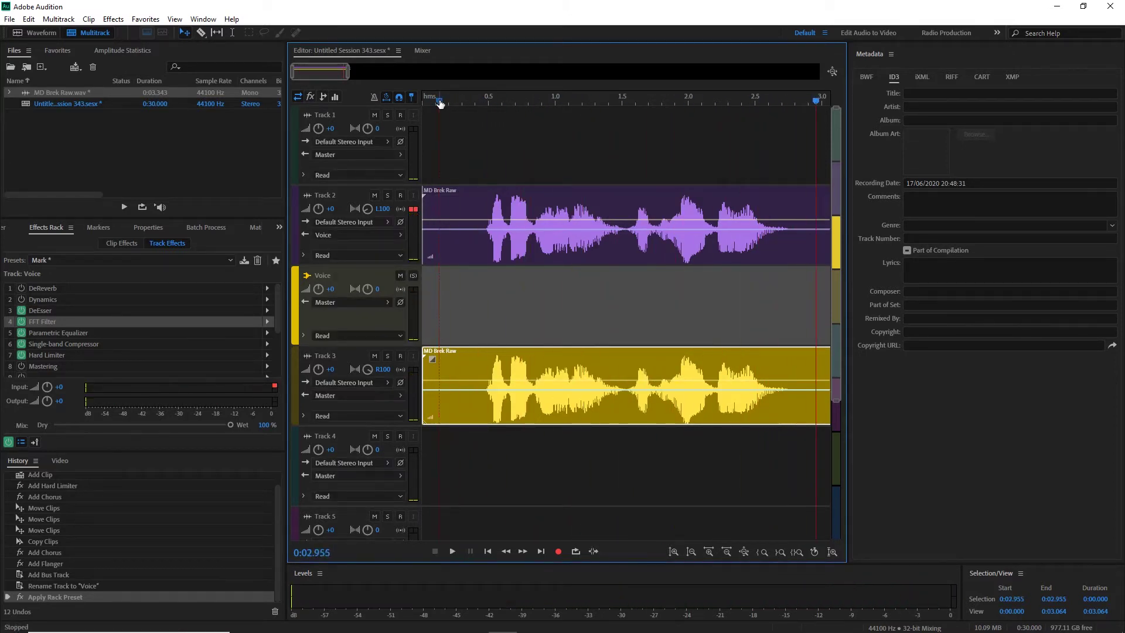
# - Select the clips on Tracks 2 and 3 and move them to the start of Tracks 4 and 5
pyautogui.scroll(-5, 440, 104)
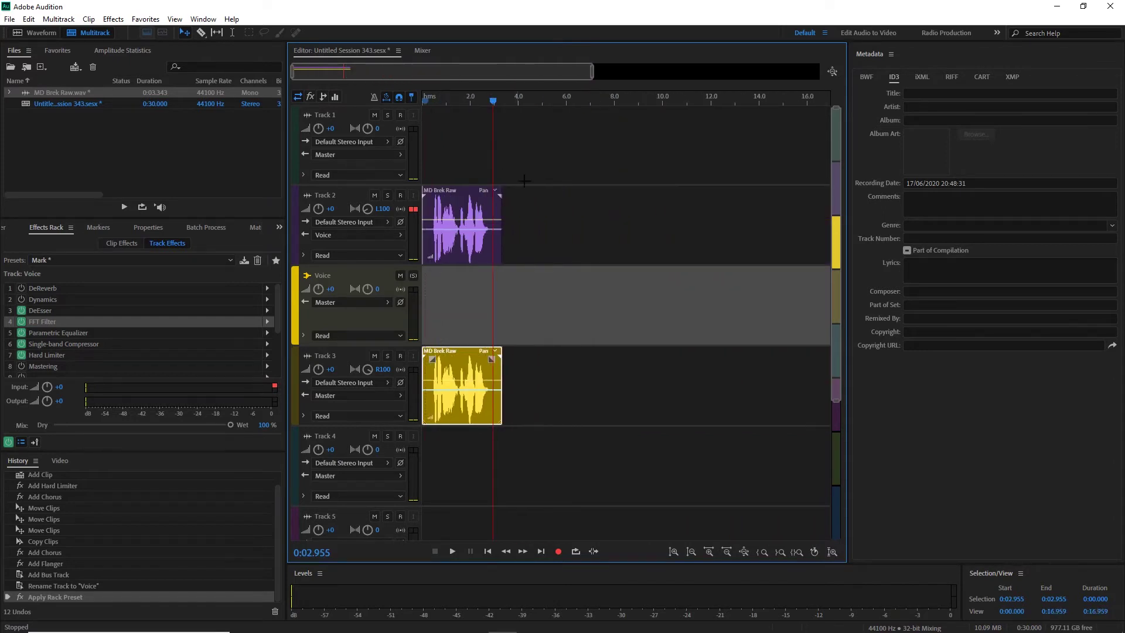
pyautogui.click(559, 234)
pyautogui.moveTo(536, 282); pyautogui.dragTo(452, 411)
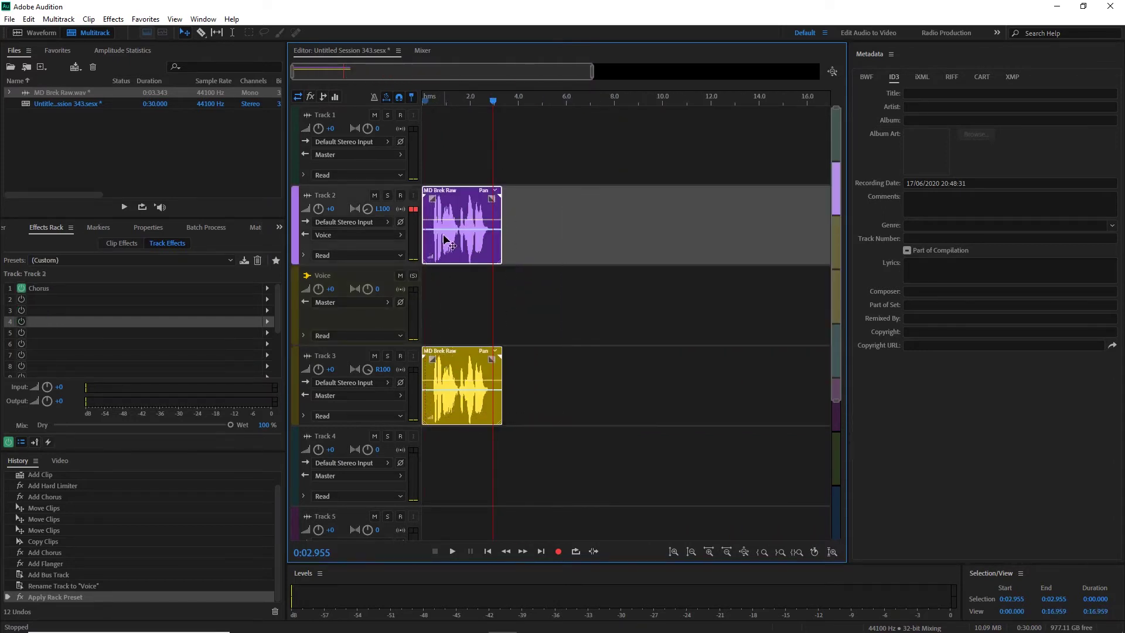
pyautogui.moveTo(456, 195); pyautogui.dragTo(450, 448)
pyautogui.scroll(-2, 510, 467)
pyautogui.click(571, 455)
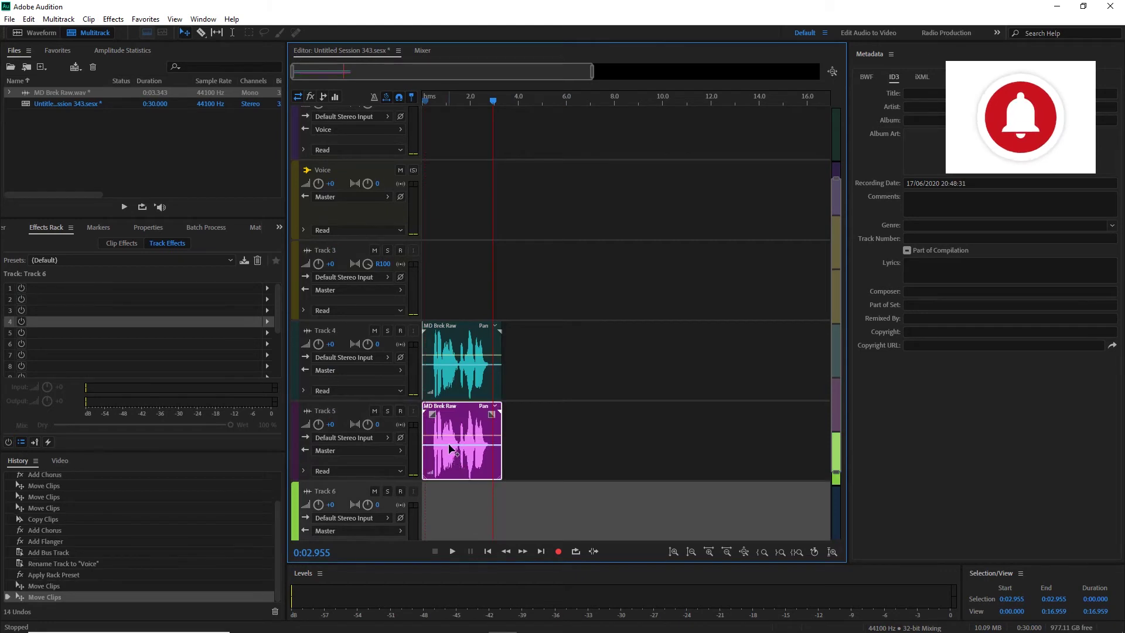
# - Play the clips on Tracks 4 and 5 from the start of the session and stop playback
pyautogui.scroll(4, 451, 448)
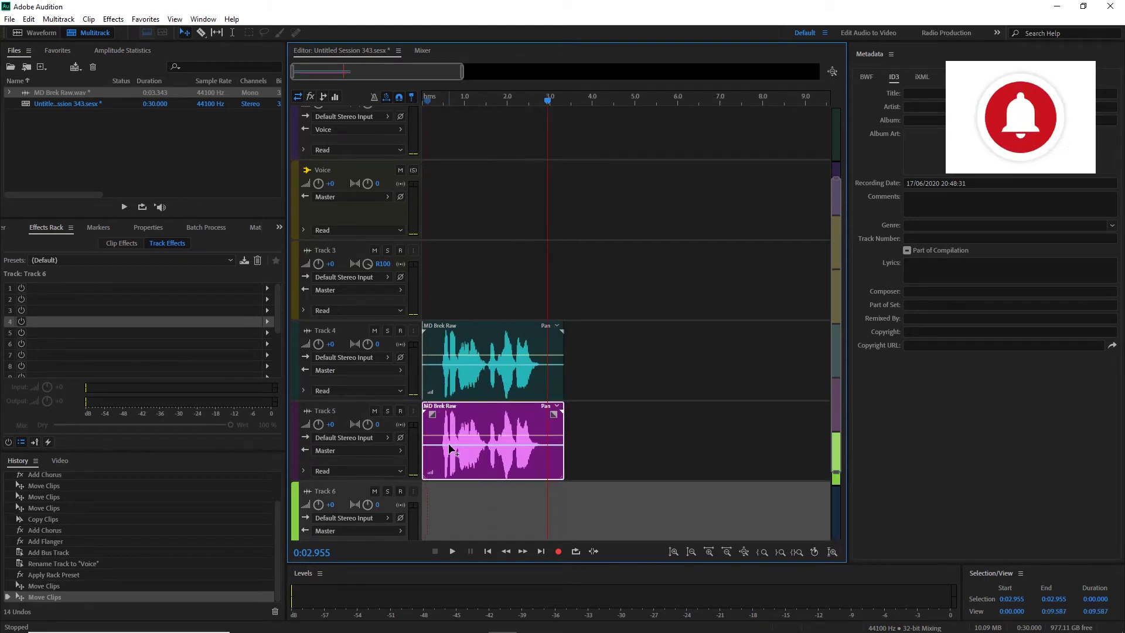
pyautogui.click(495, 107)
pyautogui.press('Home')
pyautogui.press('space')
pyautogui.press('space')
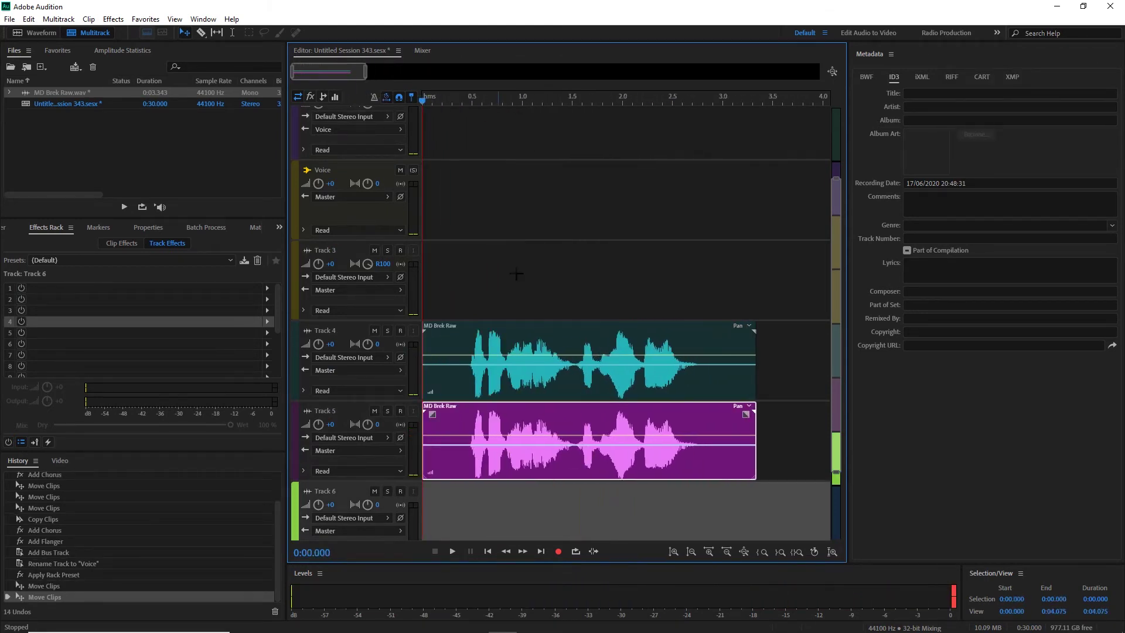
# - Copy the clips on Tracks 4 and 5 to the start of Tracks 6 and 7
pyautogui.click(516, 273)
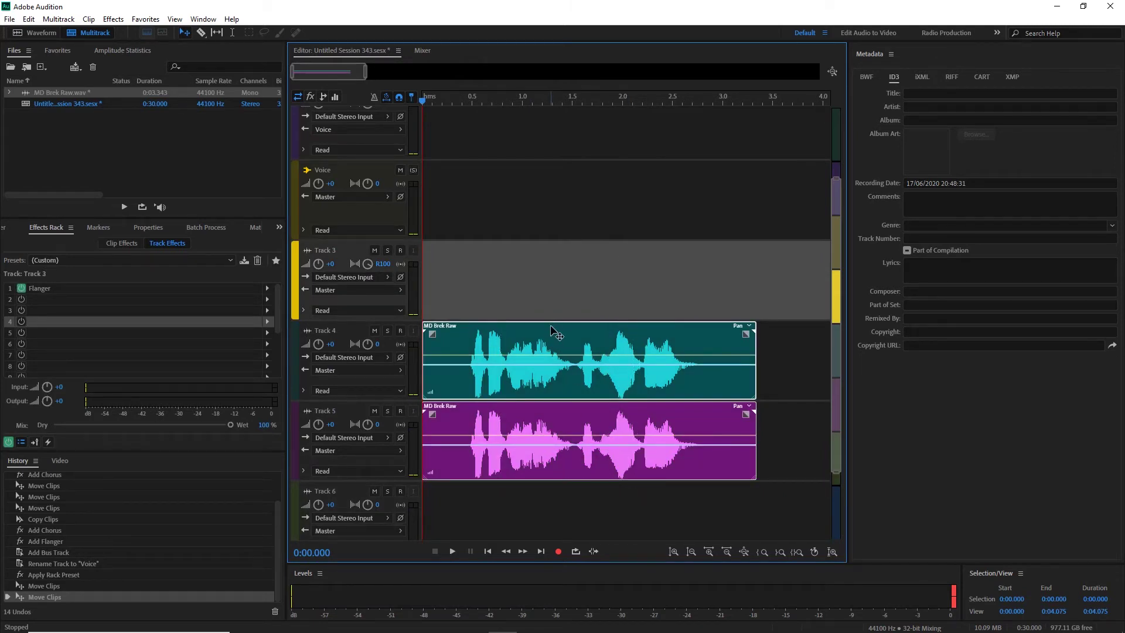
pyautogui.moveTo(551, 329); pyautogui.dragTo(549, 497)
pyautogui.scroll(-5, 548, 498)
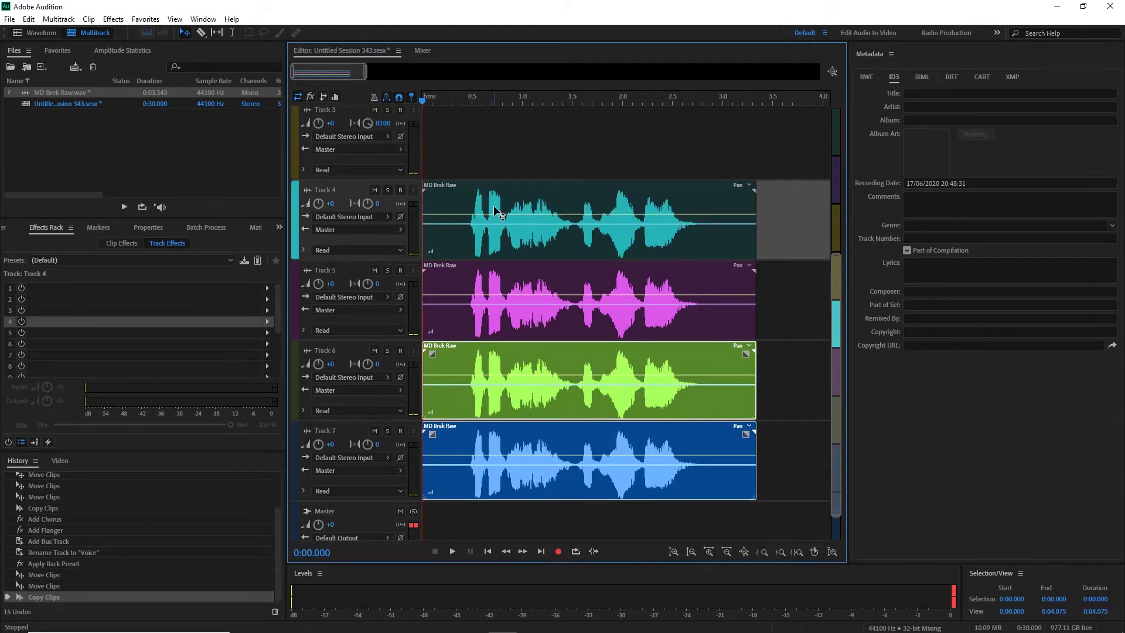
# - Pan Track 4 to L75 and Track 5 to R75
pyautogui.scroll(5, 493, 206)
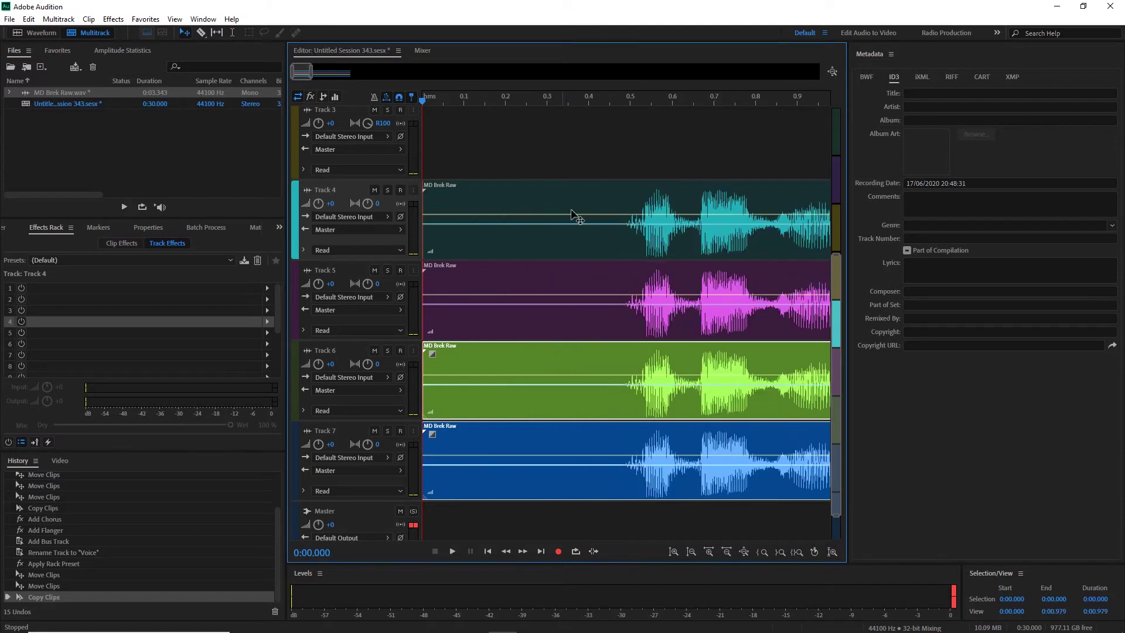
pyautogui.click(606, 199)
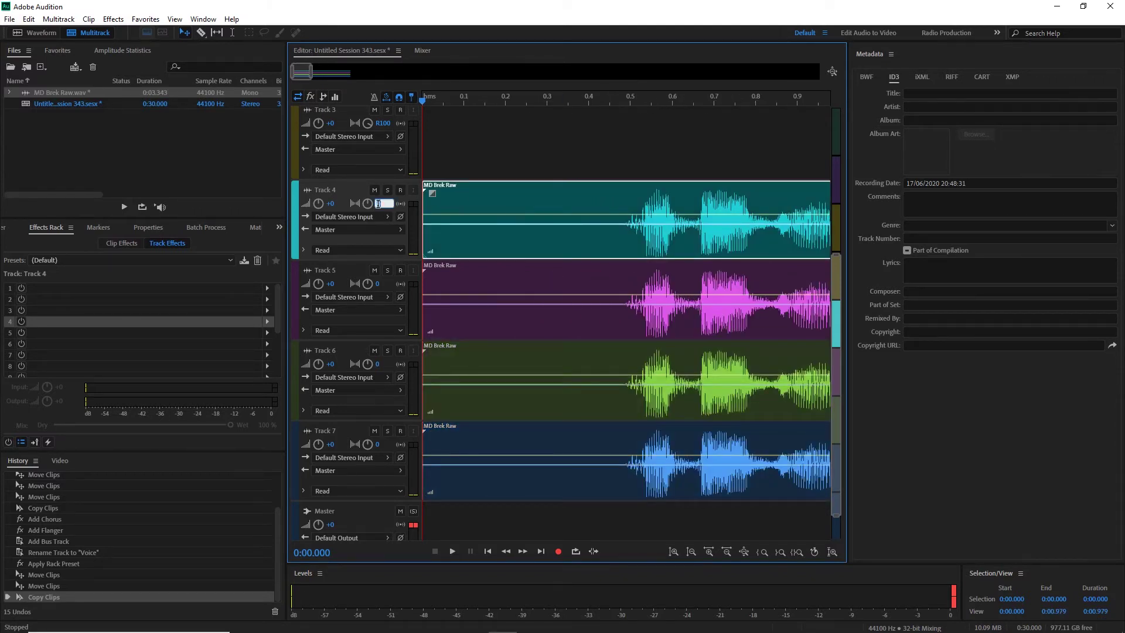
pyautogui.write('-75')
pyautogui.press('Return')
pyautogui.click(379, 284)
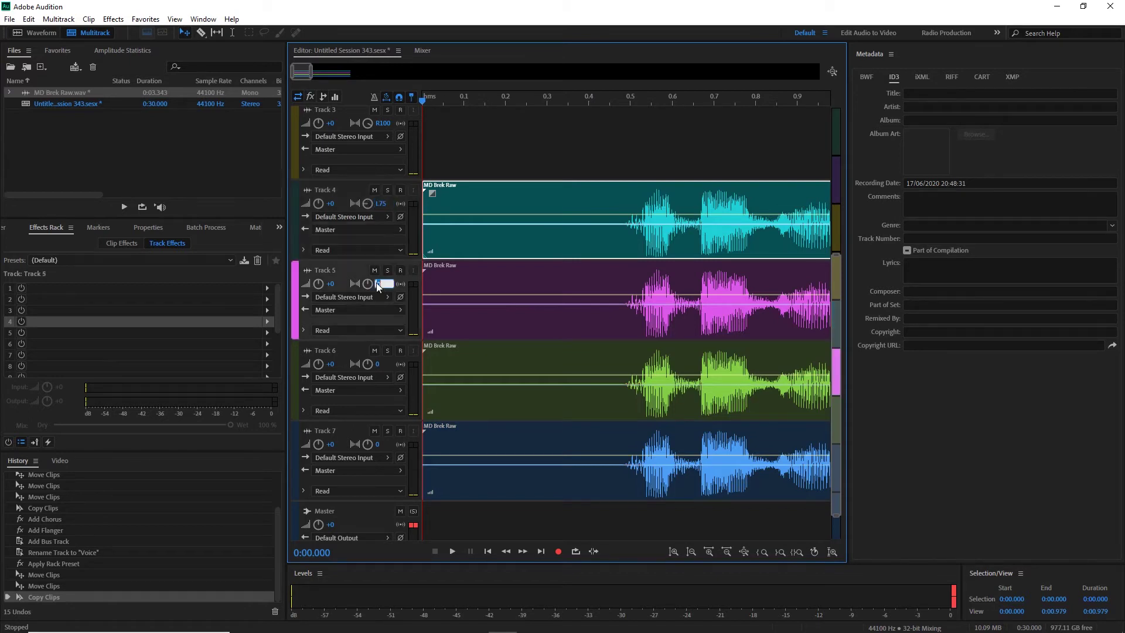
# - Pan Track 6 to L40 and Track 7 to R40
pyautogui.click(378, 364)
pyautogui.write('-40')
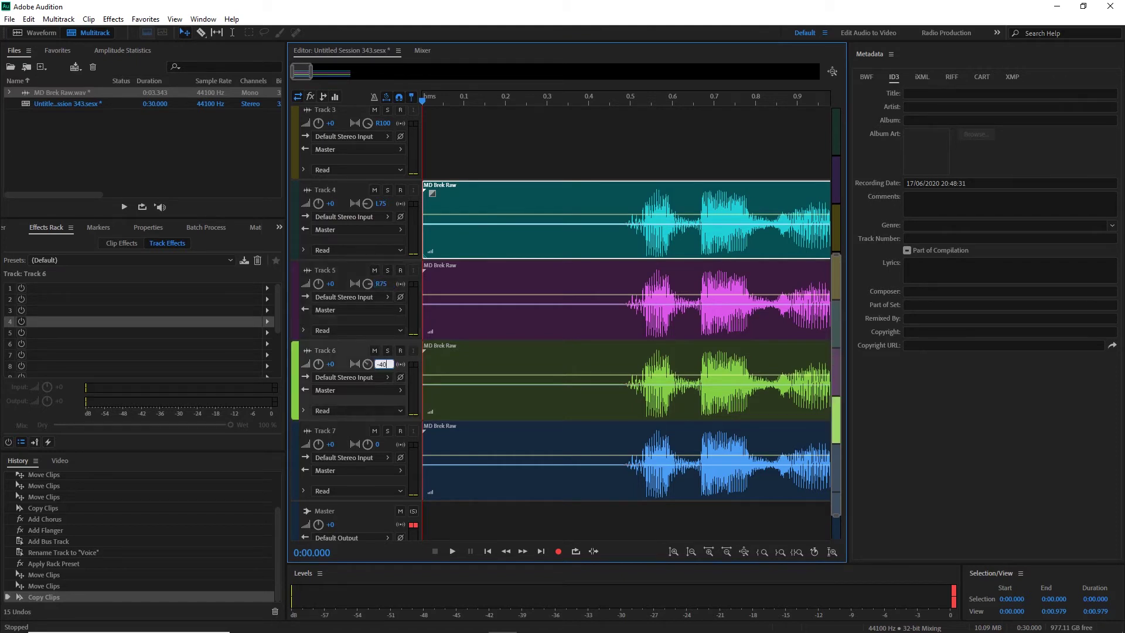
pyautogui.click(378, 447)
pyautogui.click(378, 446)
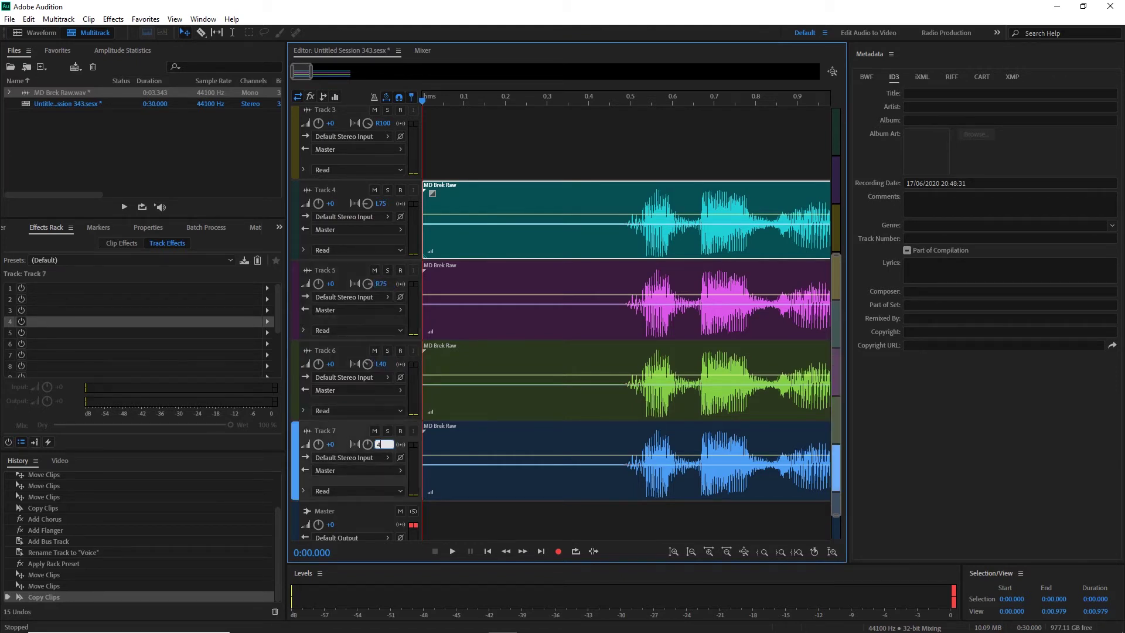
pyautogui.write('49')
pyautogui.write('0')
pyautogui.press('Return')
# - Shift Track 4's clip to about 0.02 s, and trim and shift Track 6's clip to about 0.06 s and Track 7's to about 0.09 s
pyautogui.click(536, 194)
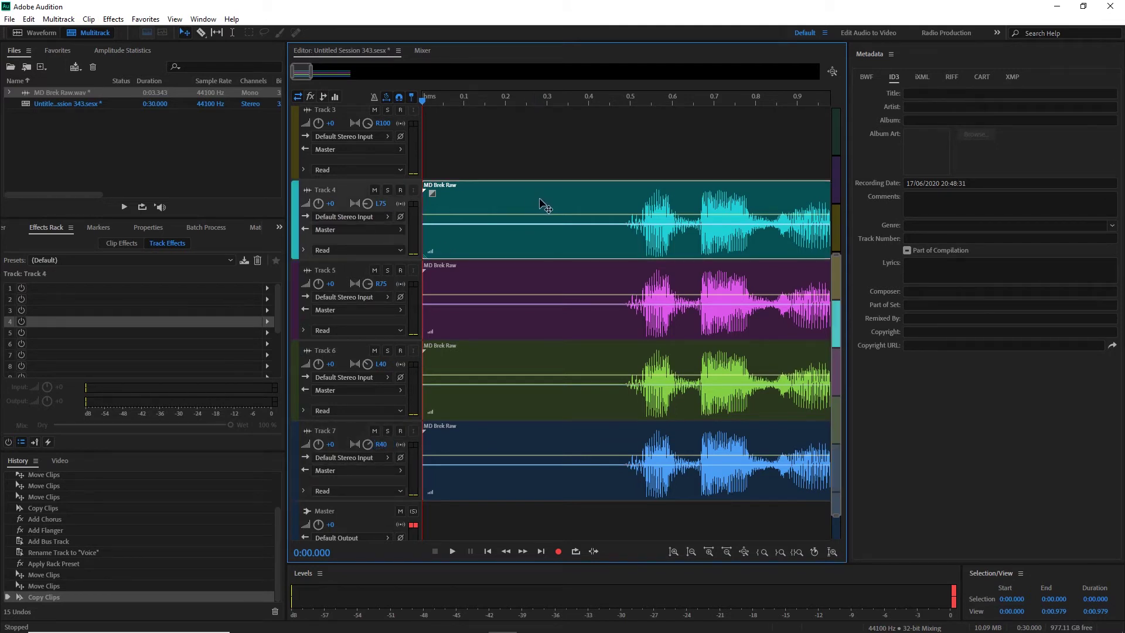
pyautogui.moveTo(539, 198); pyautogui.dragTo(543, 198)
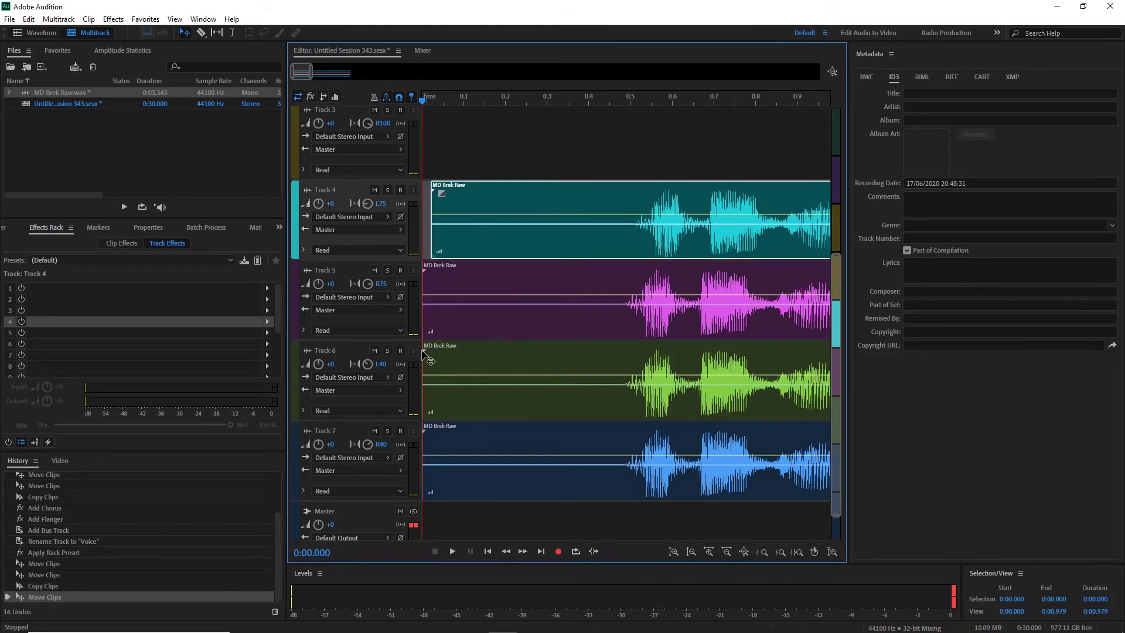
pyautogui.moveTo(425, 359); pyautogui.dragTo(458, 366)
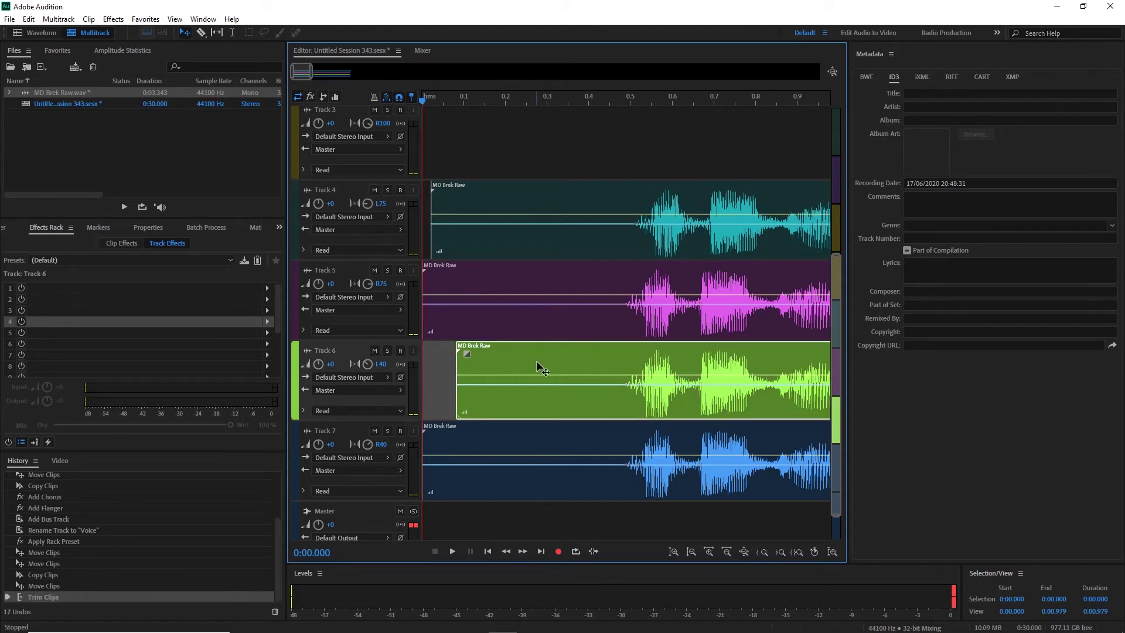
pyautogui.moveTo(548, 358); pyautogui.dragTo(540, 357)
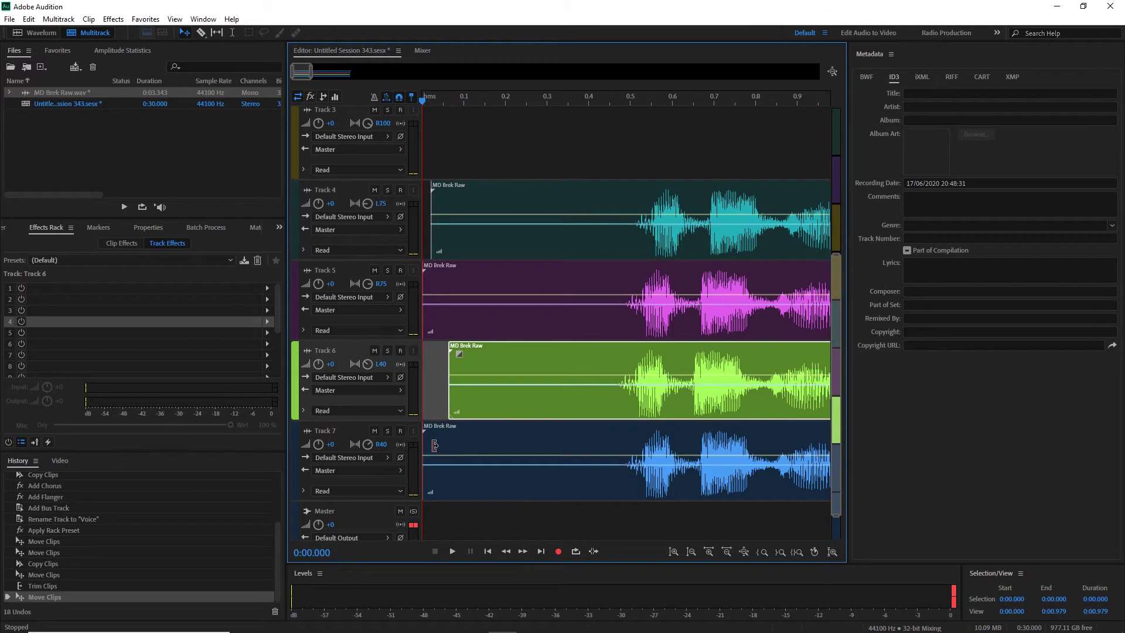
pyautogui.moveTo(423, 445); pyautogui.dragTo(508, 447)
# - Play the four staggered tracks twice from about 0.4 s to hear the panned, offset copies together
pyautogui.click(580, 103)
pyautogui.press('space')
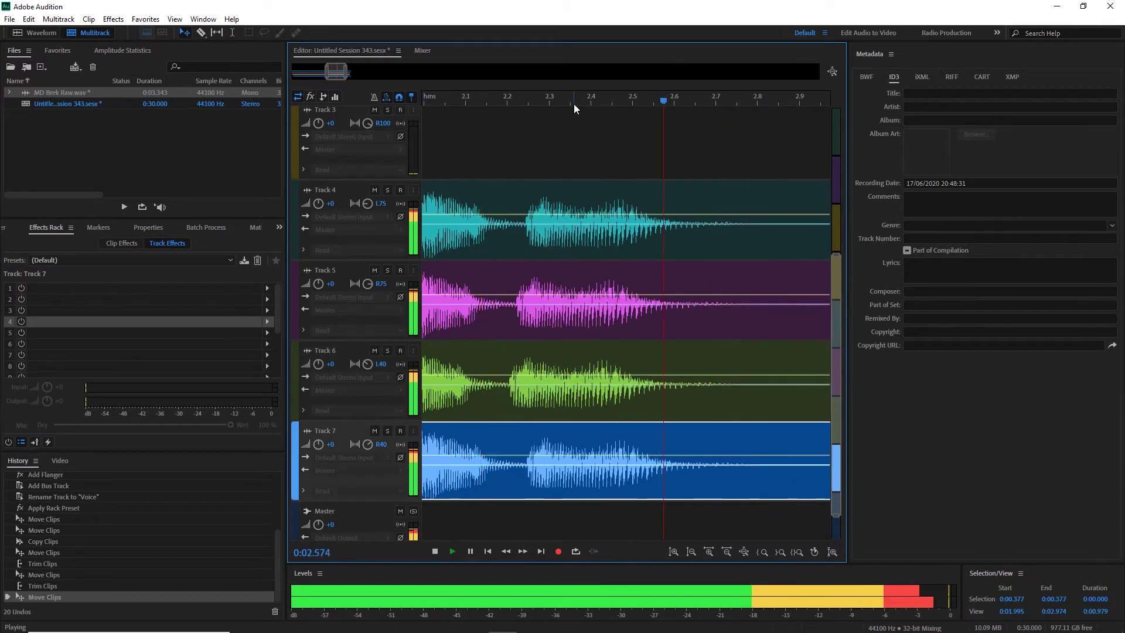
pyautogui.press('space')
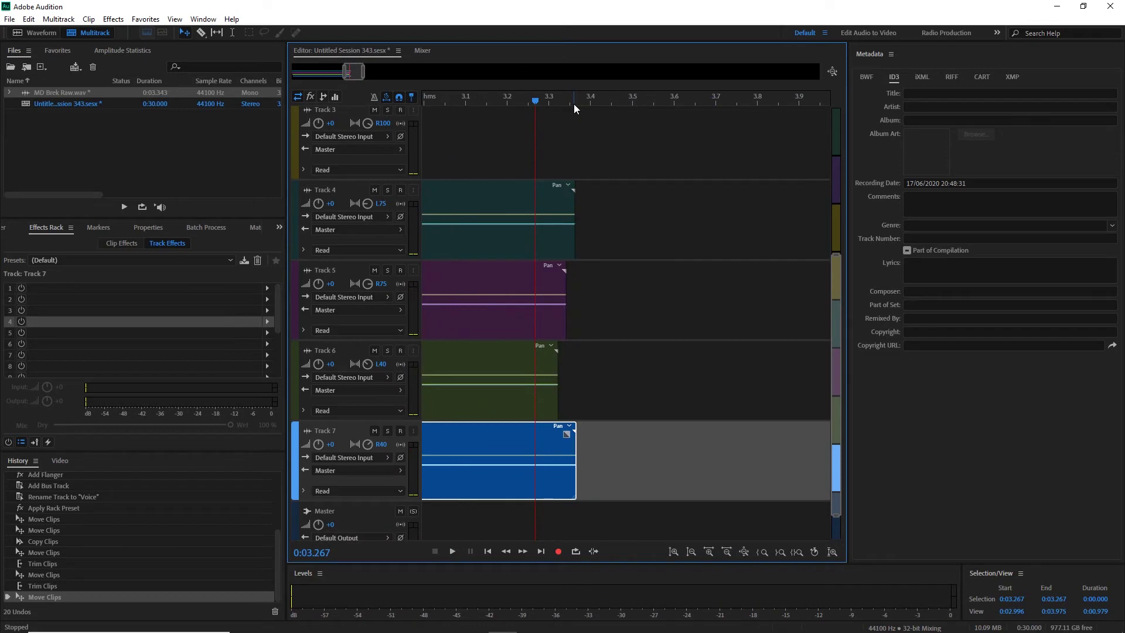
pyautogui.press('Home')
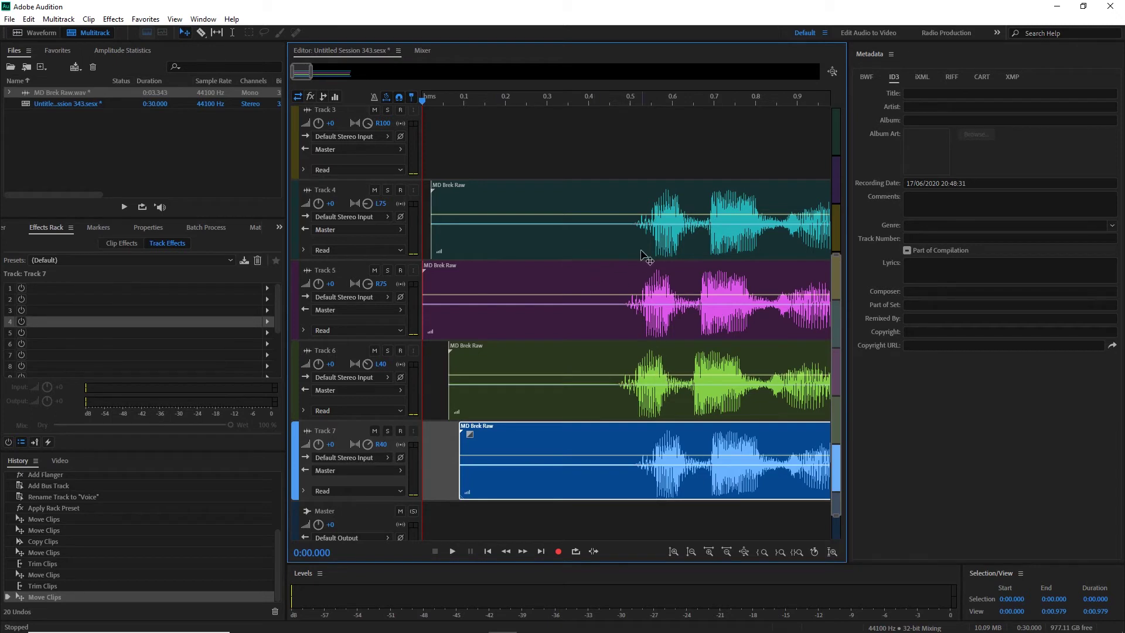
pyautogui.click(589, 101)
pyautogui.press('space')
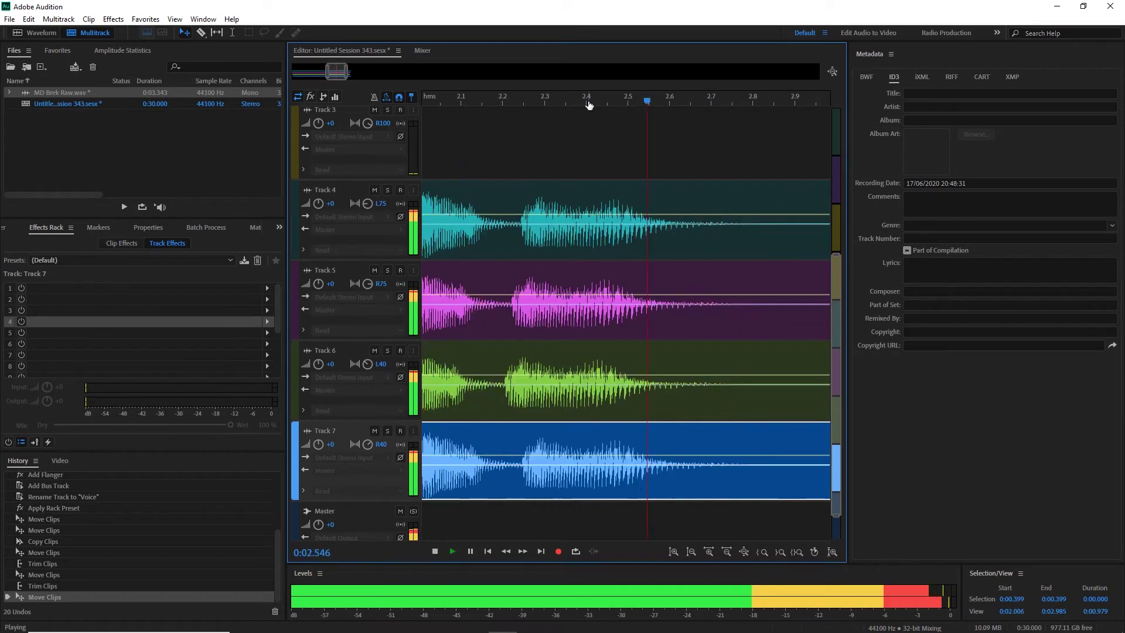
pyautogui.press('space')
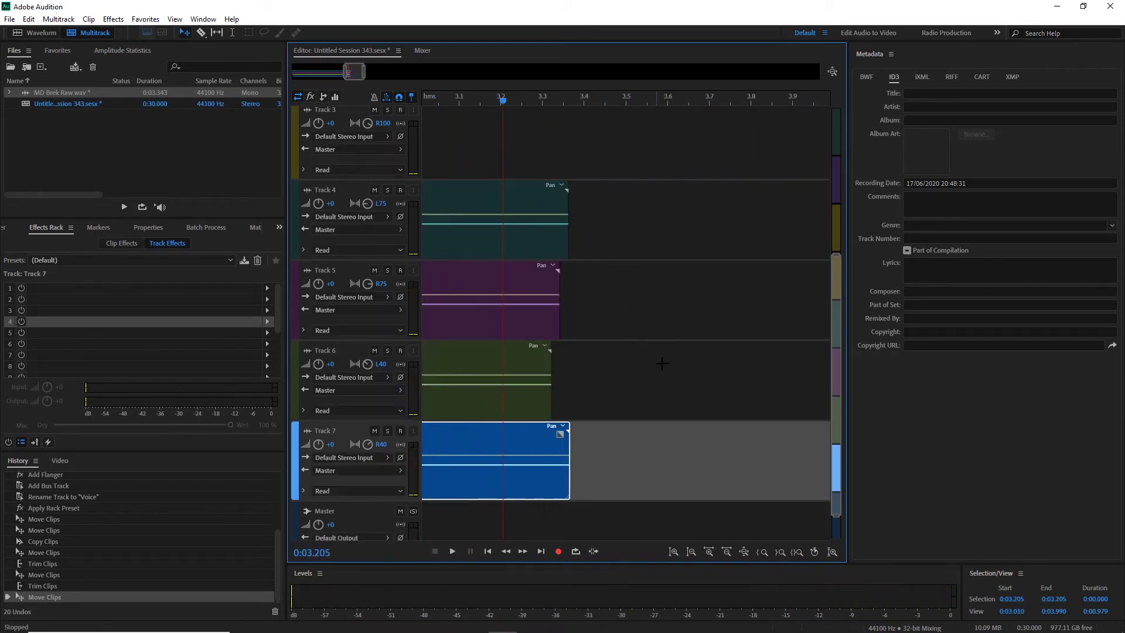
# - Add a Mastering effect to the second effects rack slot of the Master track
pyautogui.scroll(-1, 638, 375)
pyautogui.click(356, 469)
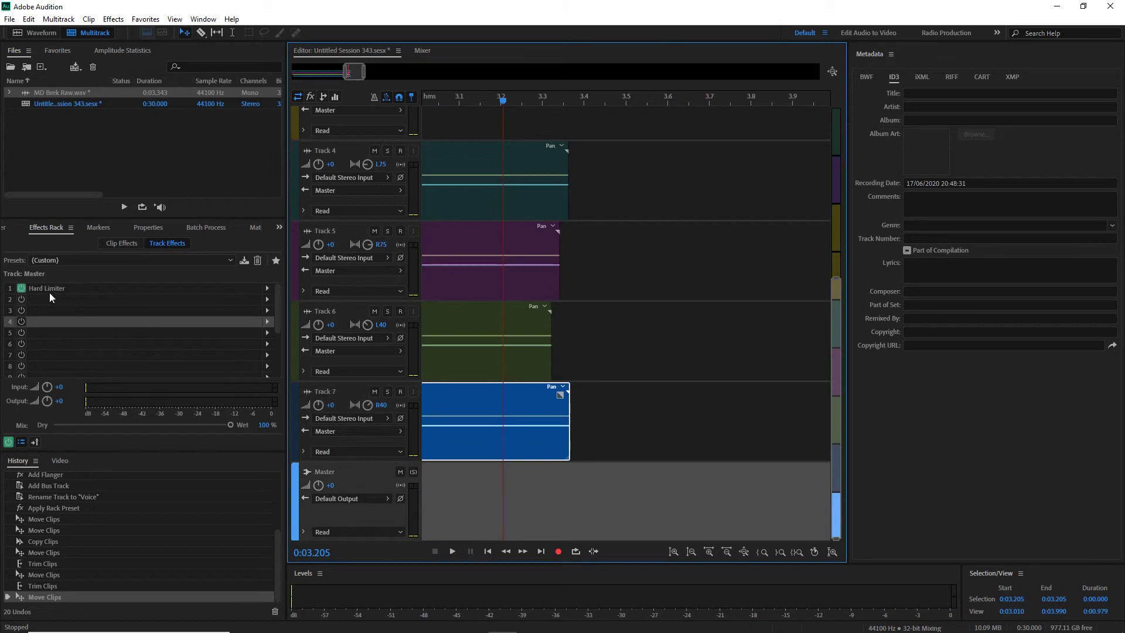
pyautogui.press('Home')
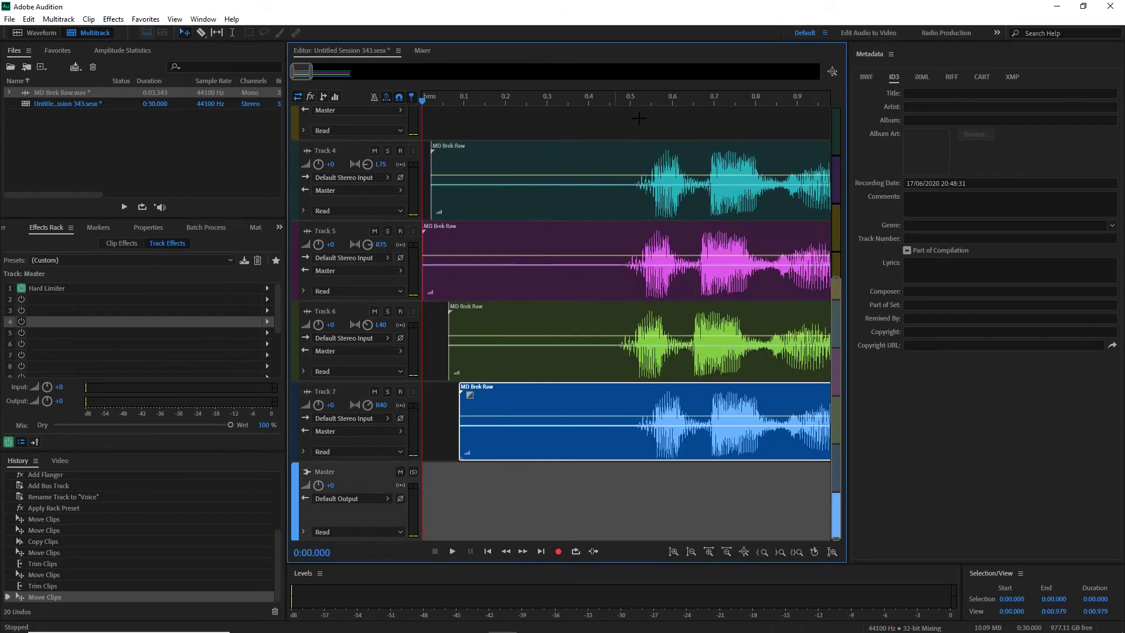
pyautogui.click(600, 101)
pyautogui.click(267, 299)
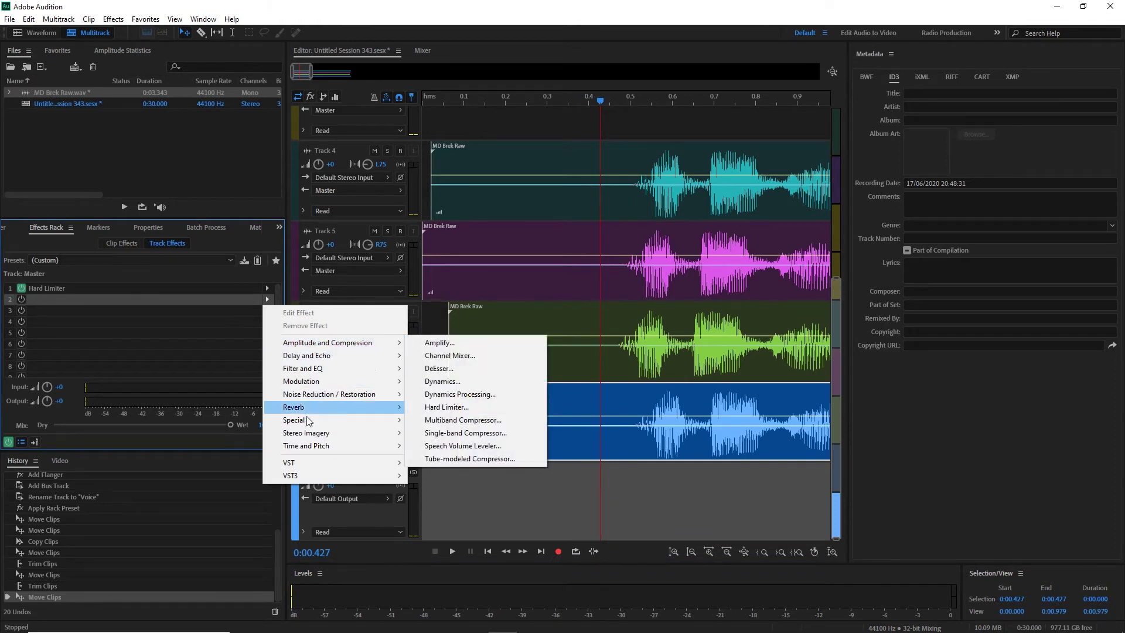
pyautogui.moveTo(310, 425)
pyautogui.click(445, 447)
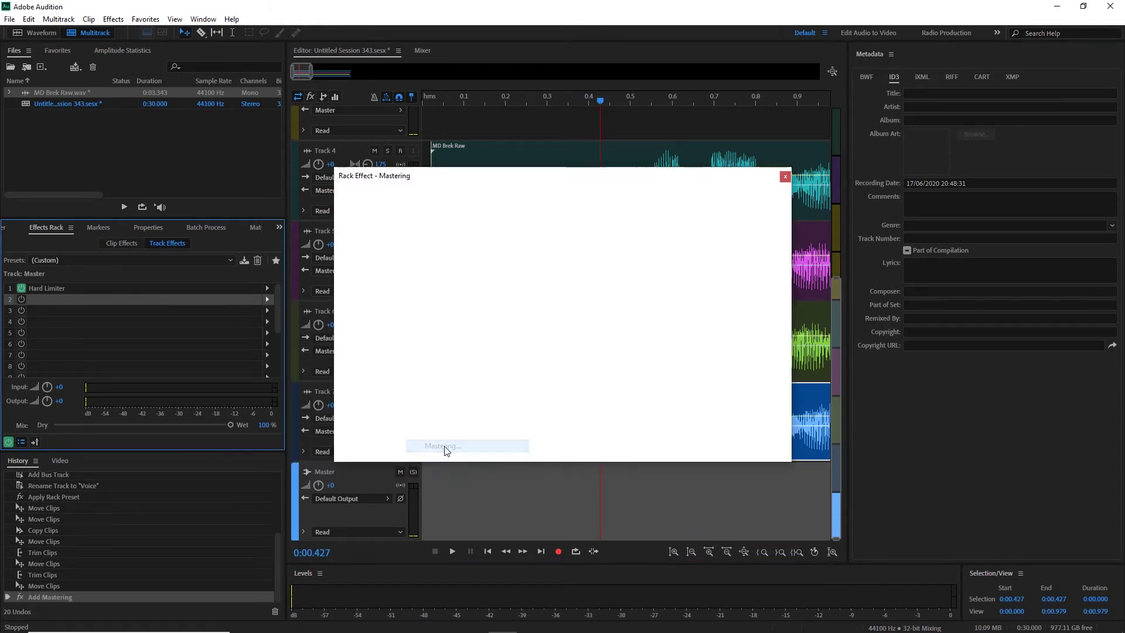
# - Load the (Default) preset in the Mastering effect and set its Widener amount to 100 %
pyautogui.click(454, 202)
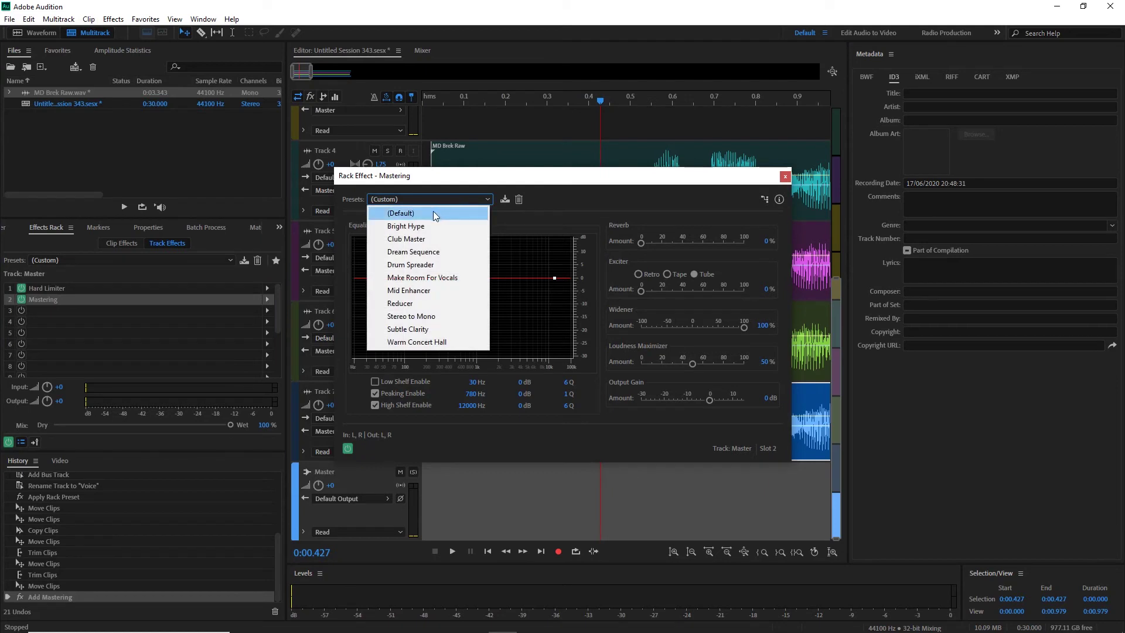
pyautogui.click(433, 211)
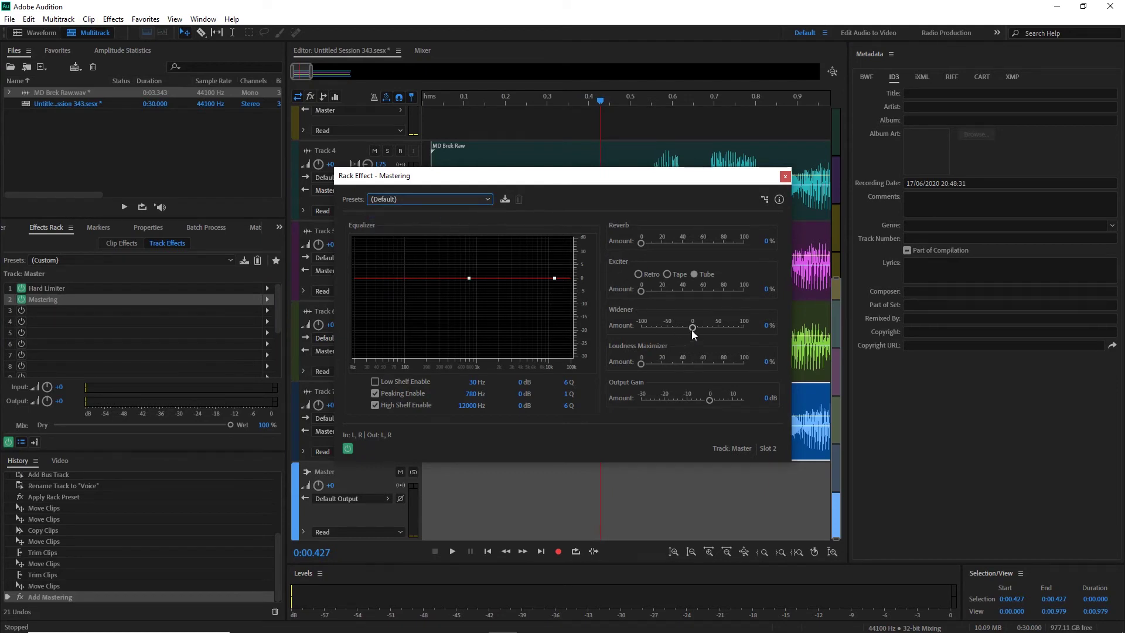
pyautogui.moveTo(693, 326); pyautogui.dragTo(590, 315)
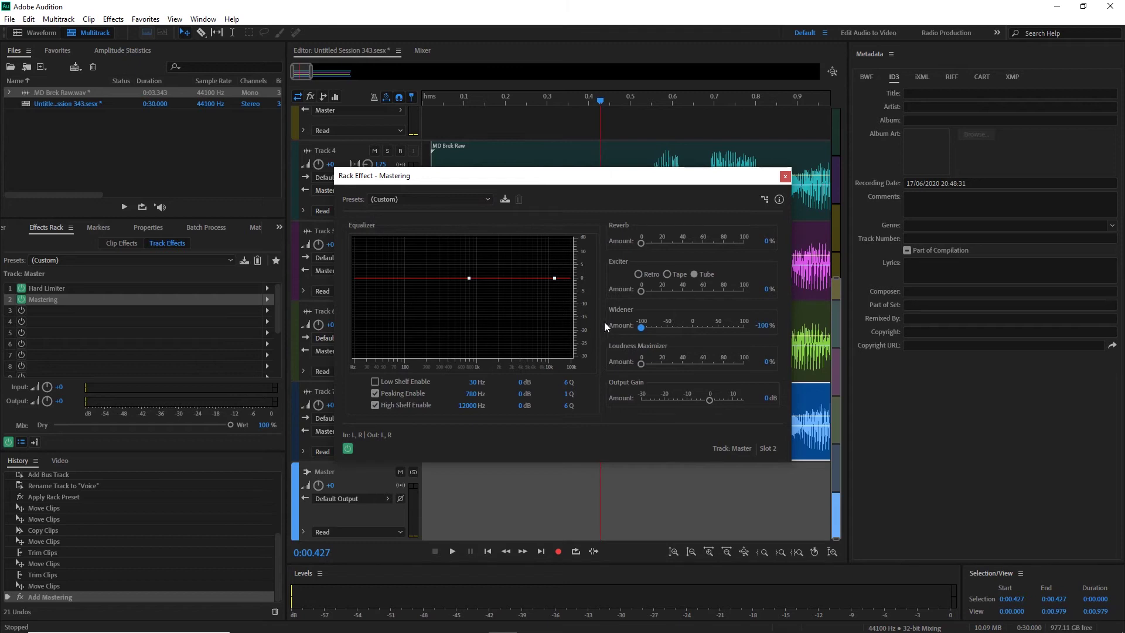
pyautogui.moveTo(641, 326); pyautogui.dragTo(745, 327)
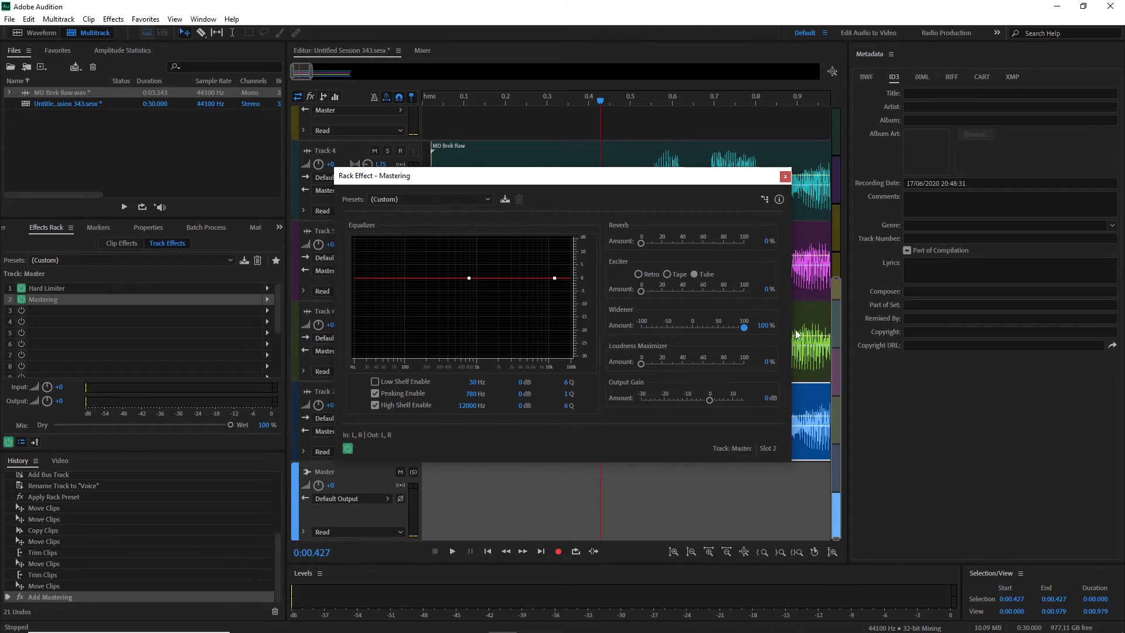
pyautogui.click(788, 183)
# - Play the session from about 0.3 s to hear the widened mix, and return to the start
pyautogui.click(553, 104)
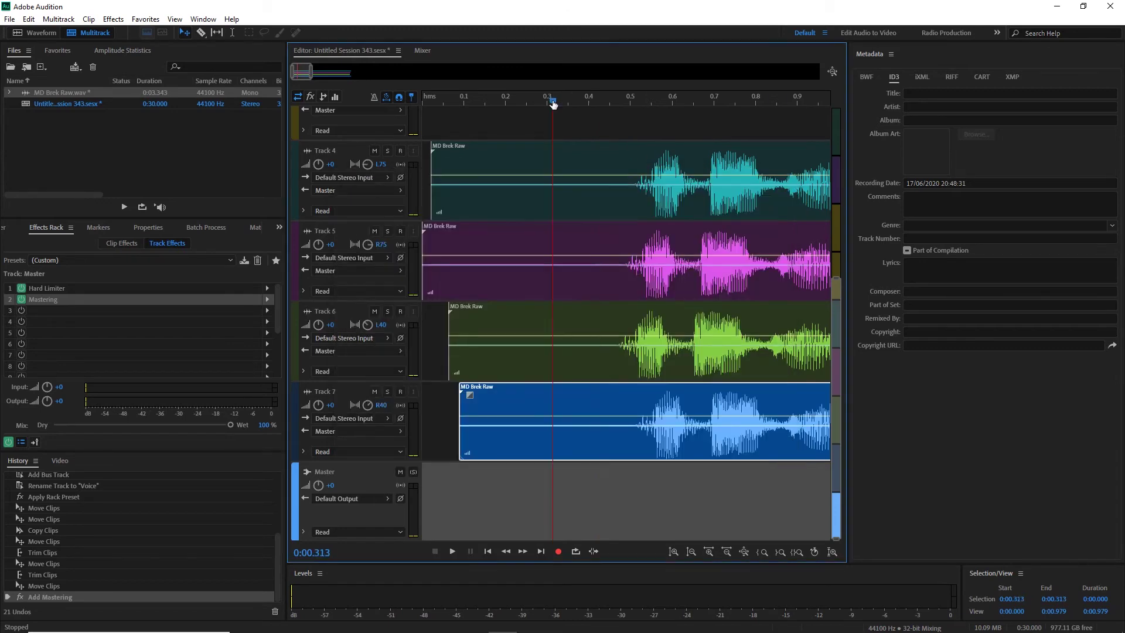
pyautogui.press('space')
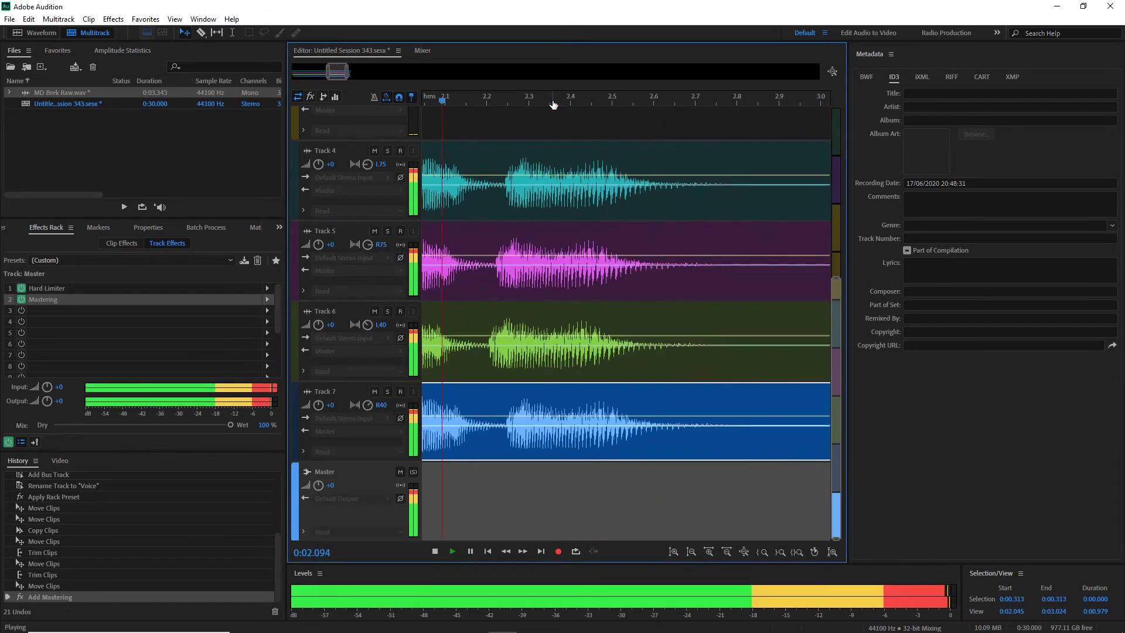
pyautogui.press('space')
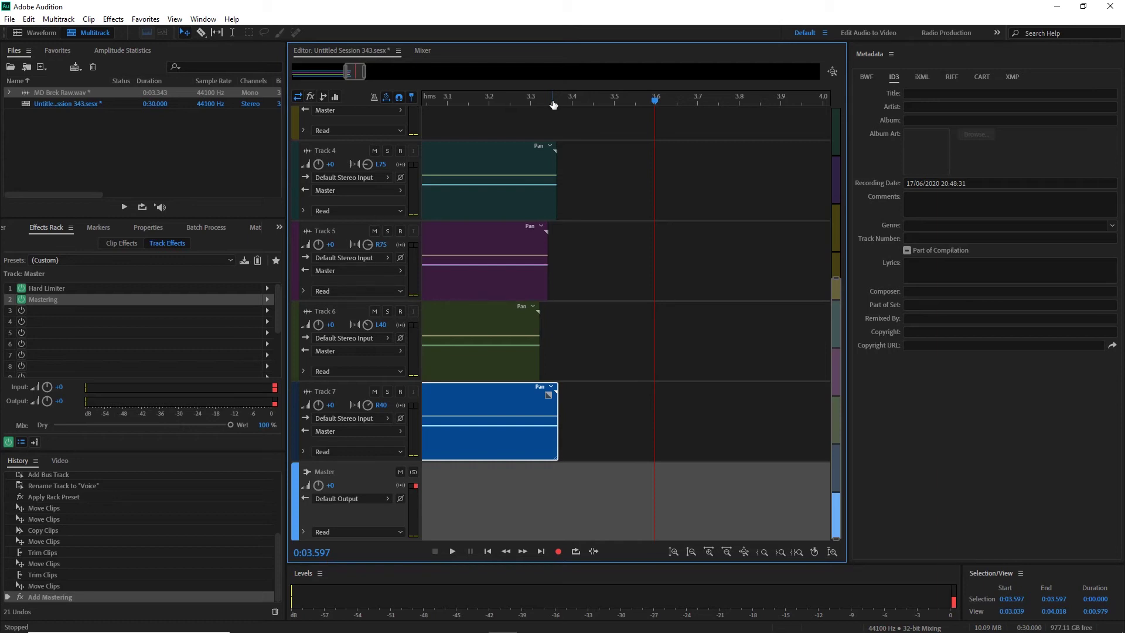
pyautogui.press('Home')
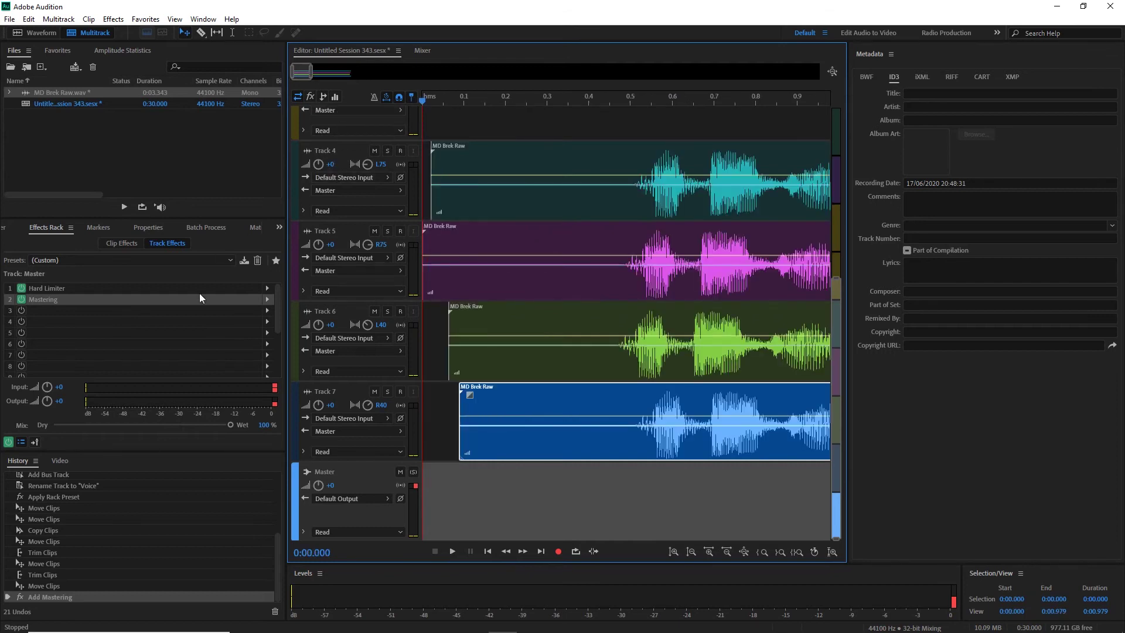
# - Add a Flanger with its default settings to the first effects rack slot of Track 4
pyautogui.click(332, 150)
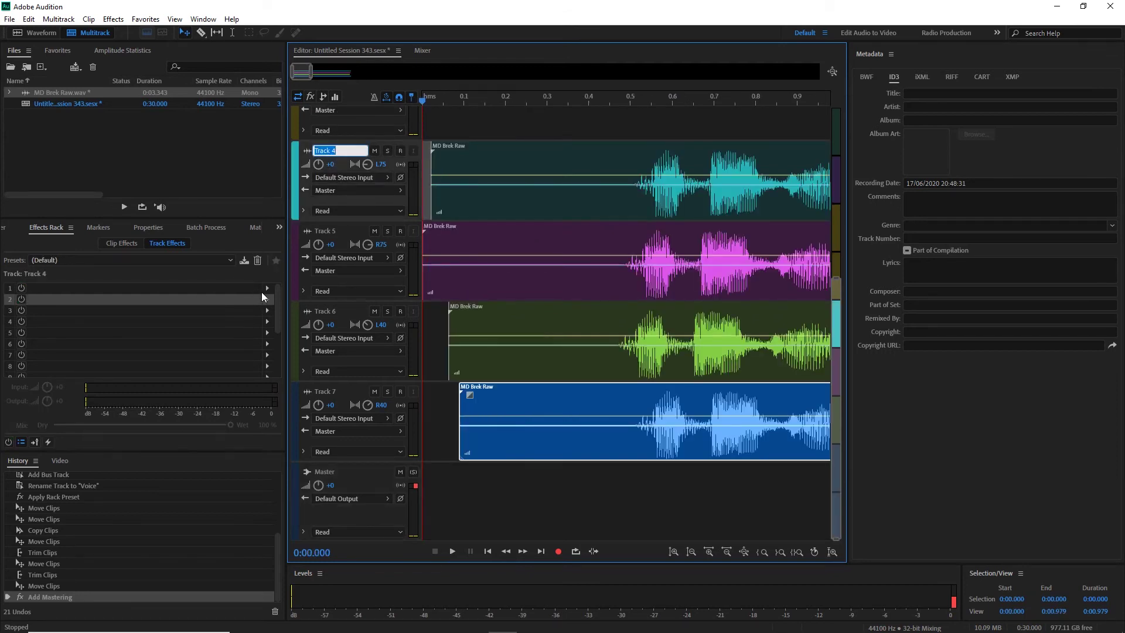
pyautogui.click(268, 289)
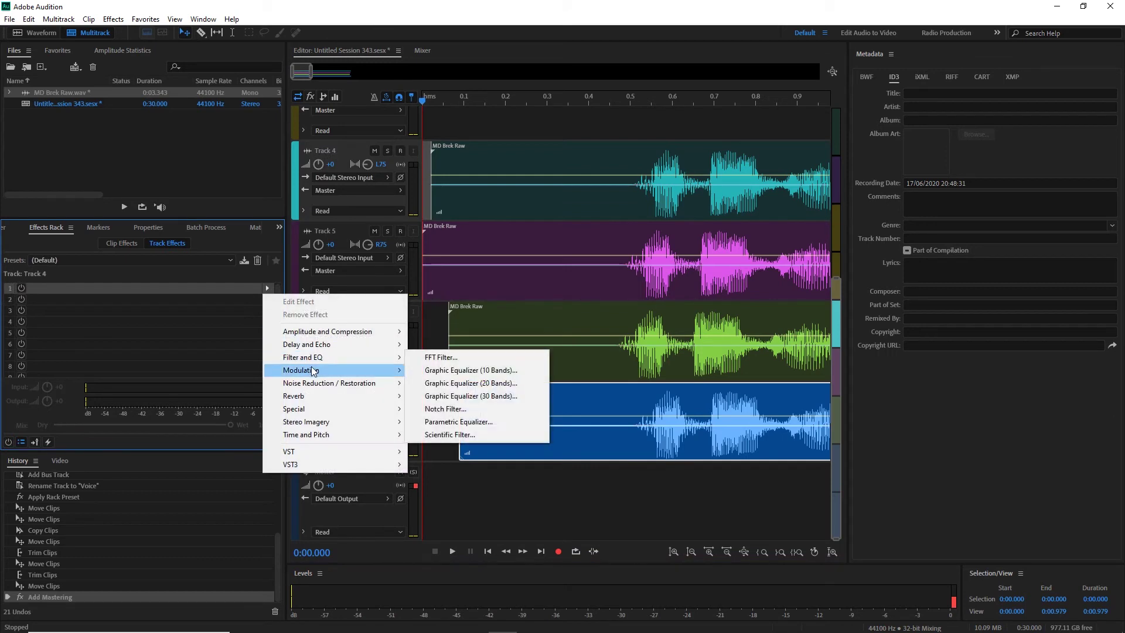
pyautogui.moveTo(313, 371)
pyautogui.click(436, 397)
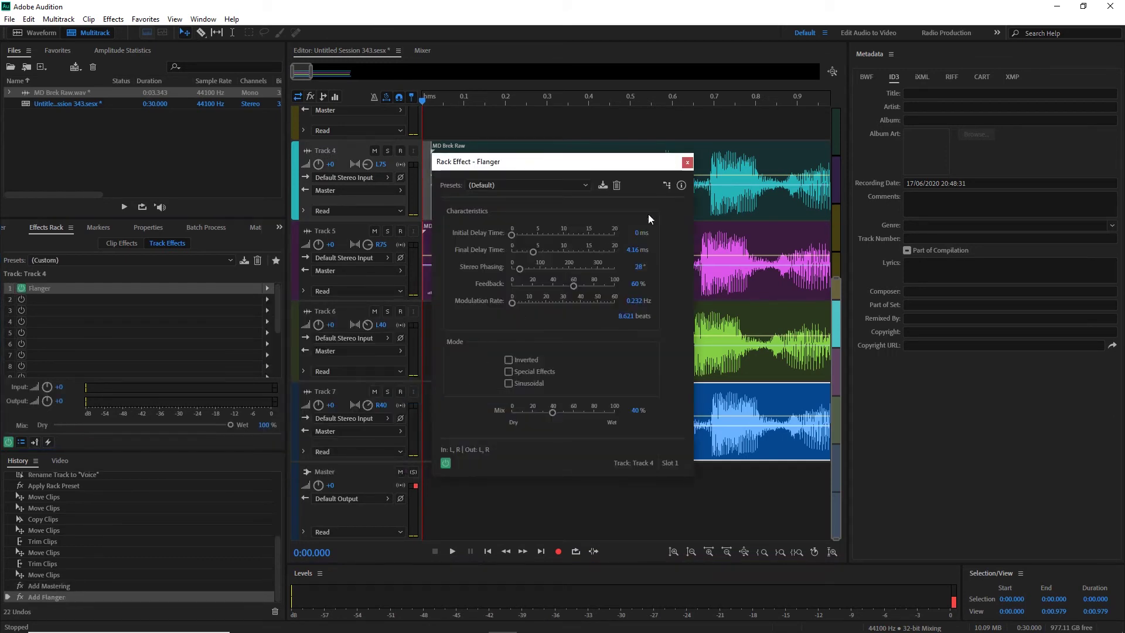
pyautogui.click(685, 163)
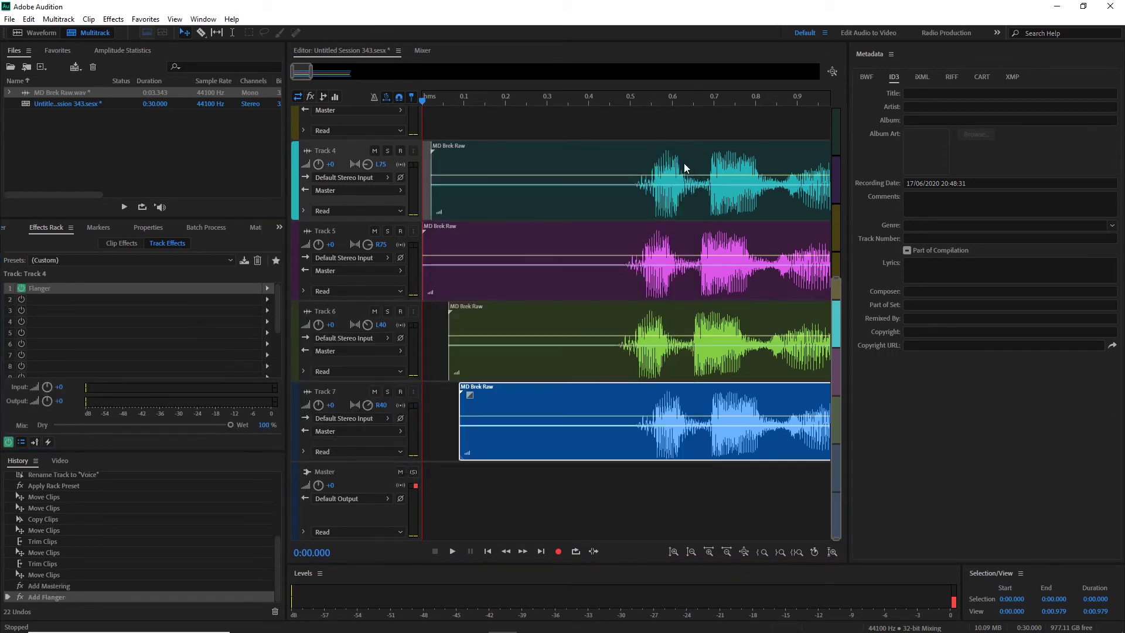
# - Add a Chorus with its default settings to the first effects rack slot of Track 5
pyautogui.click(339, 234)
pyautogui.click(268, 289)
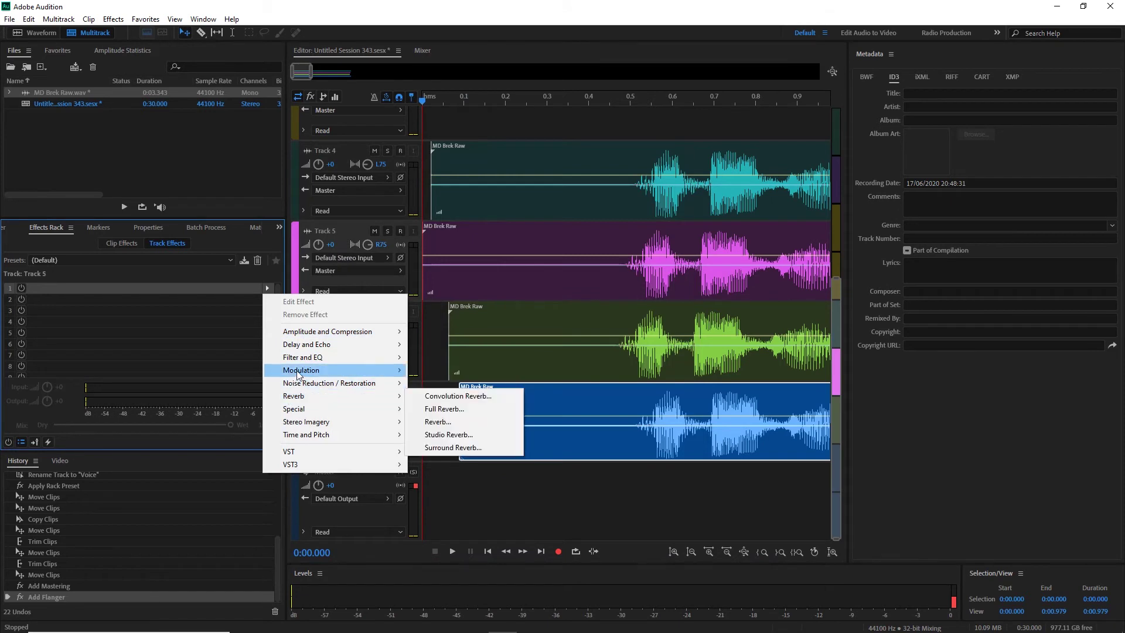
pyautogui.moveTo(301, 370)
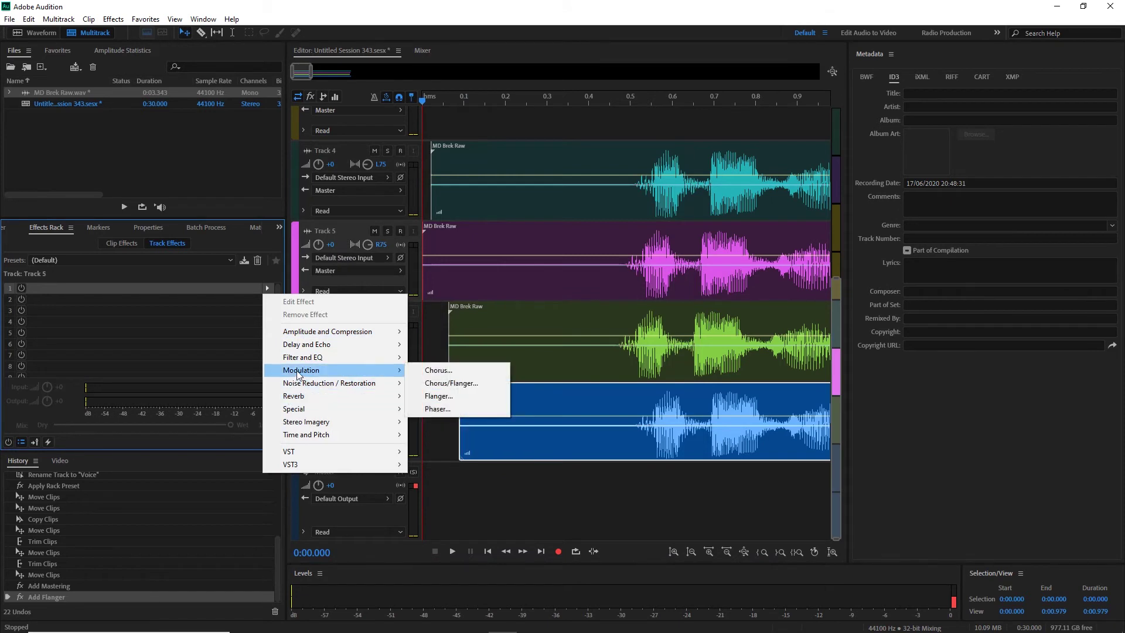
pyautogui.click(426, 373)
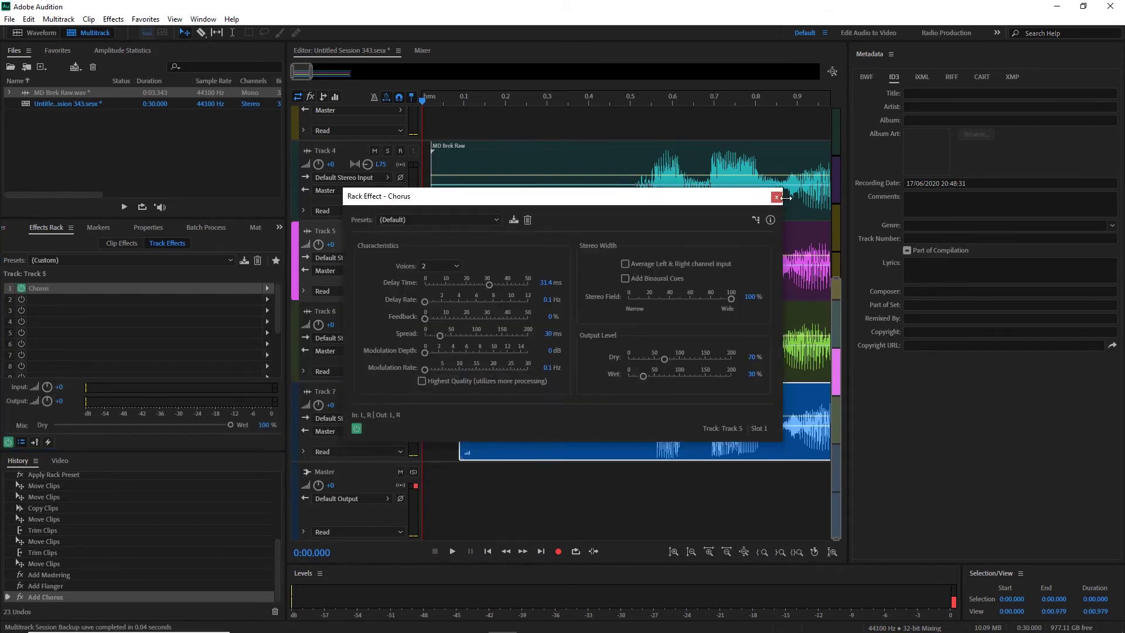
pyautogui.click(779, 197)
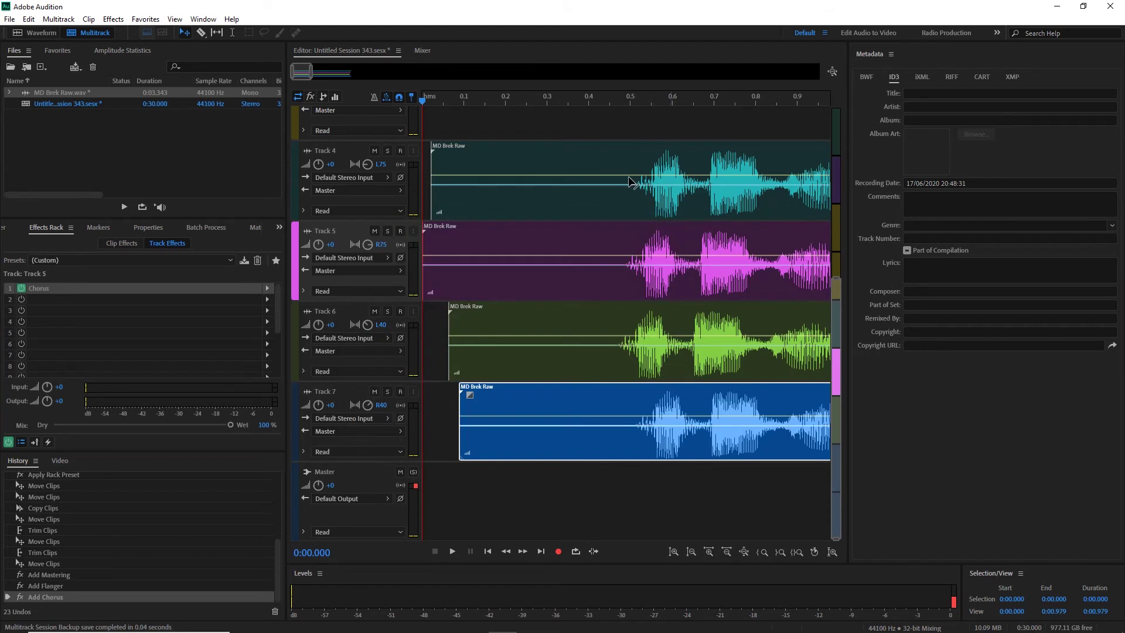
# - Play the session from about 0.2 s to hear the added chorus, and return to the start
pyautogui.click(515, 100)
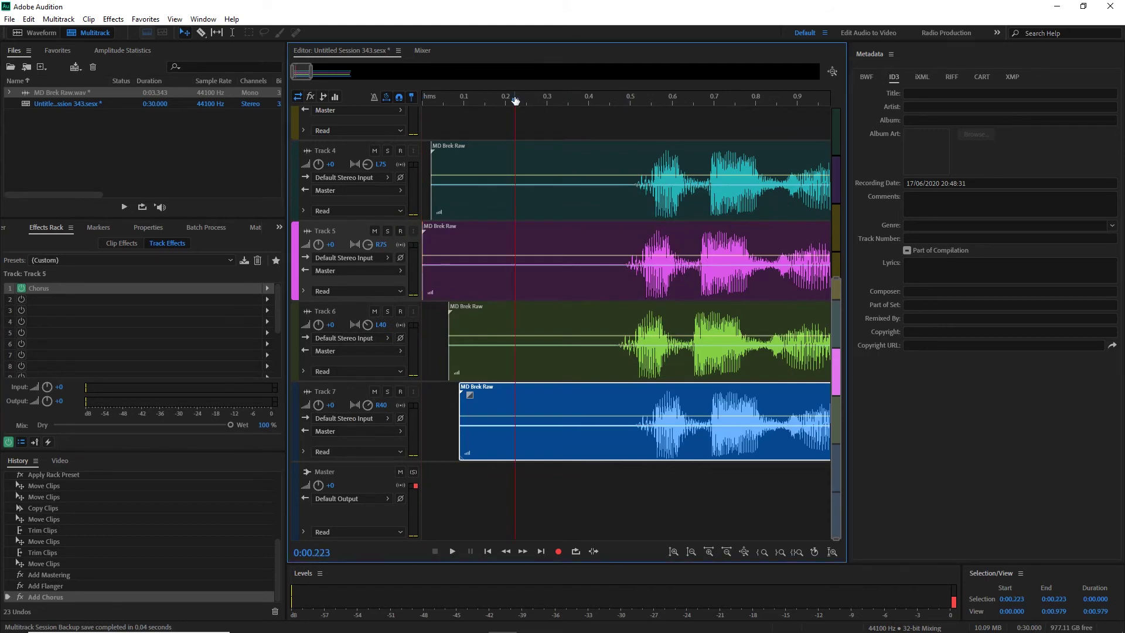
pyautogui.press('space')
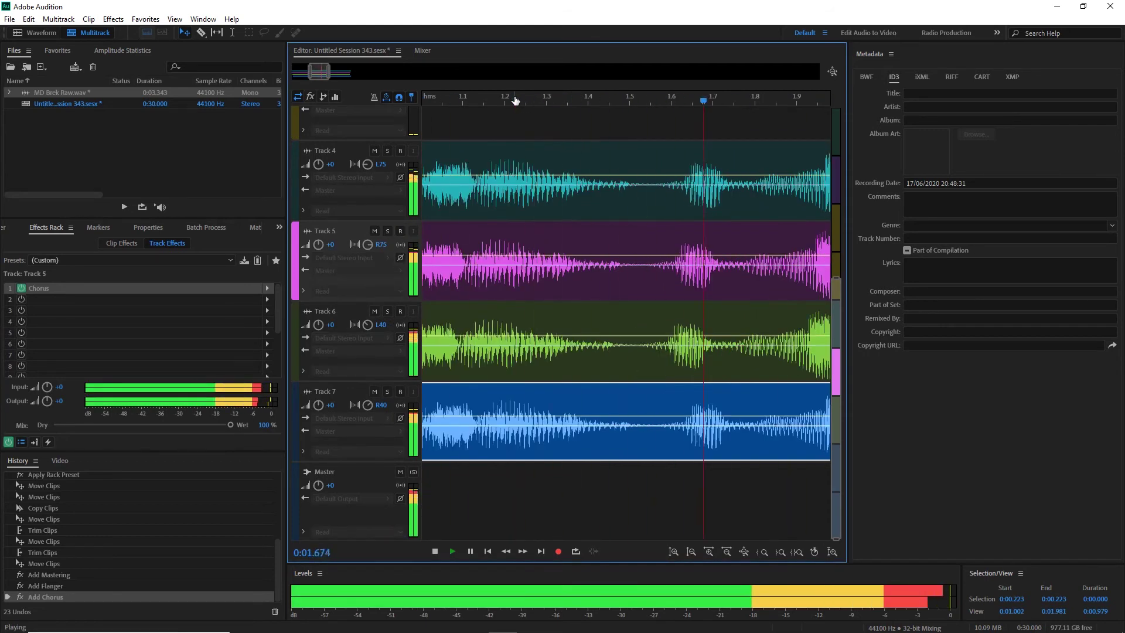
pyautogui.press('space')
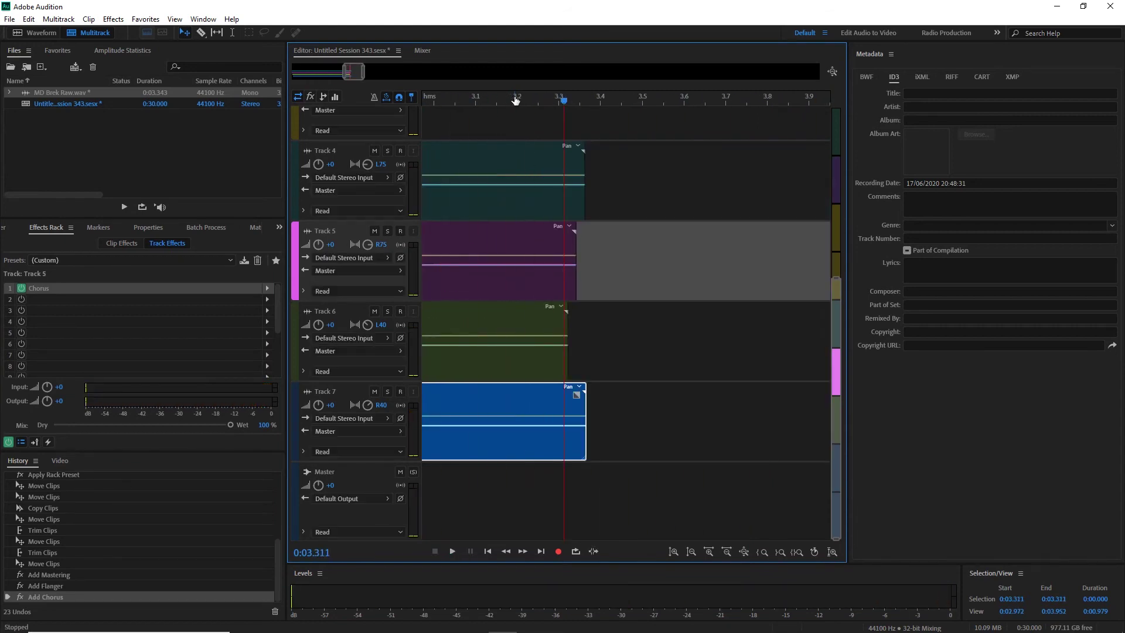
pyautogui.press('Home')
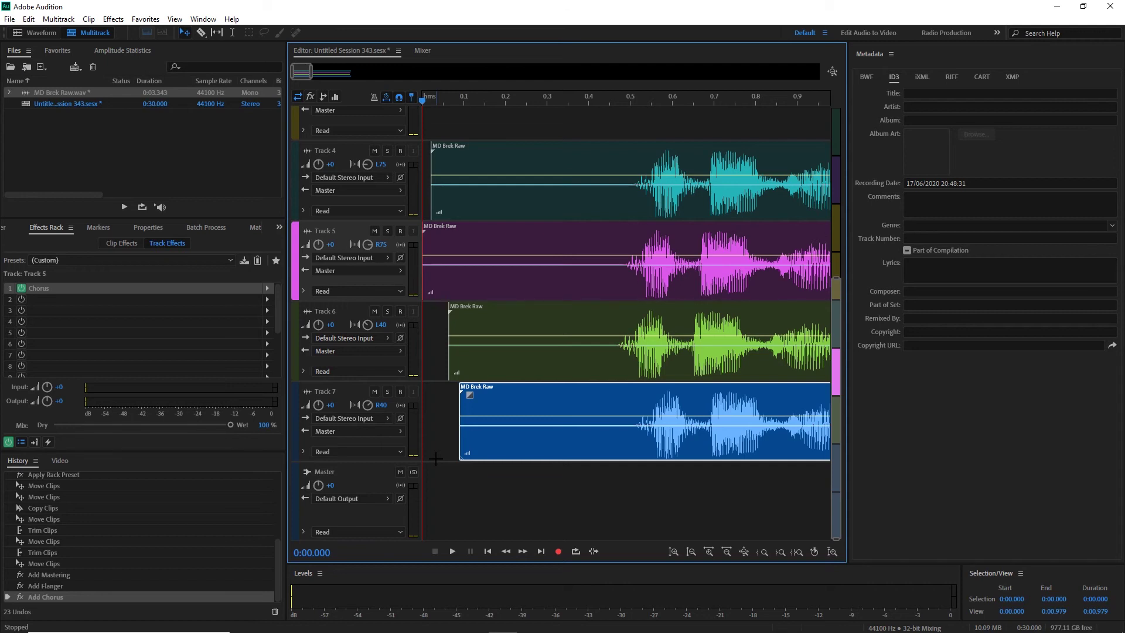
# - On the Master track, move Mastering to the third rack slot and add a Studio Reverb with 20 % Wet in the second
pyautogui.click(359, 484)
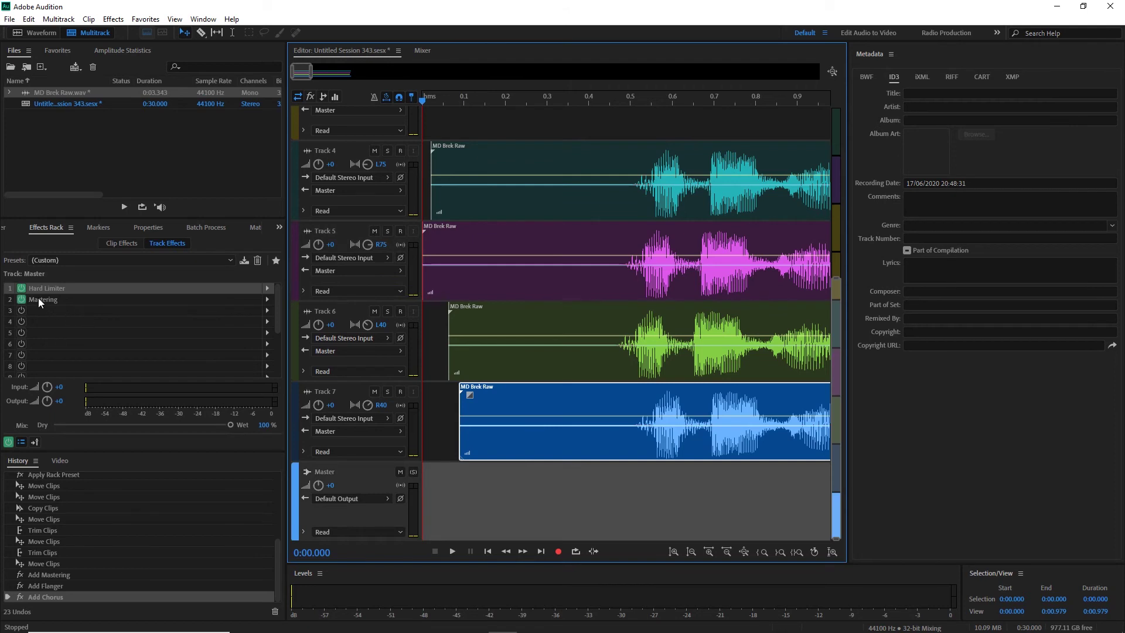
pyautogui.moveTo(39, 301); pyautogui.dragTo(50, 316)
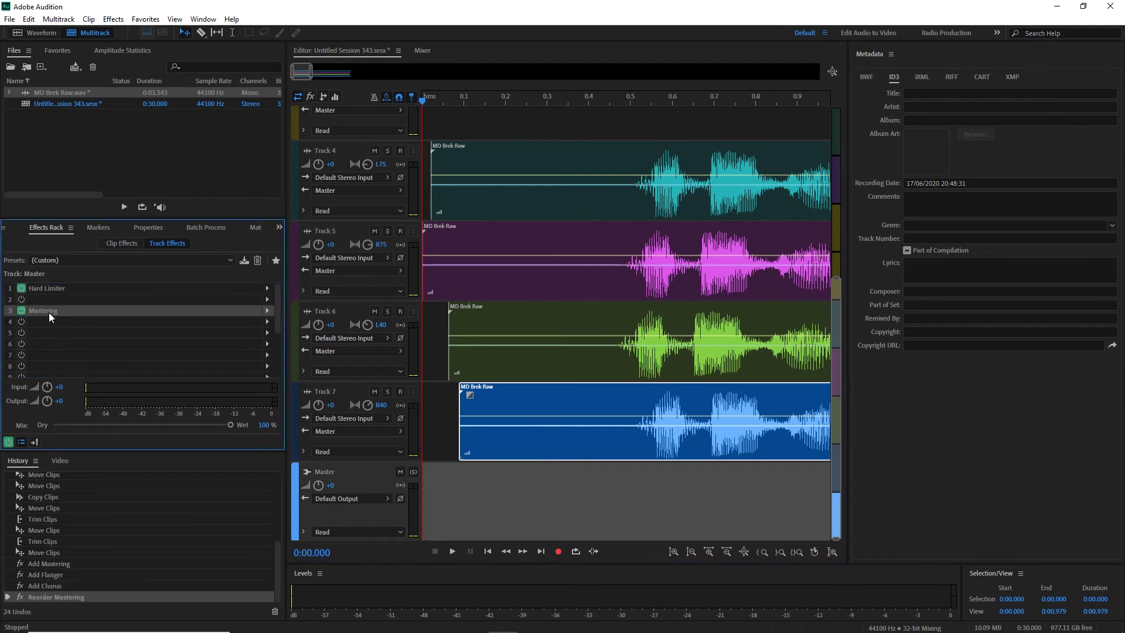
pyautogui.click(267, 299)
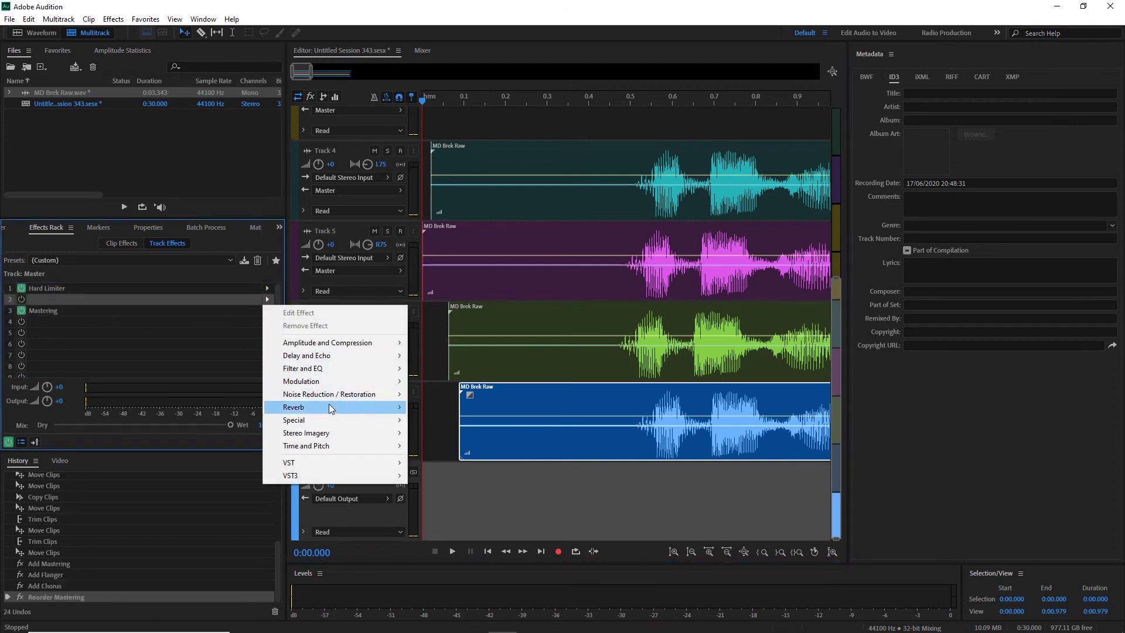
pyautogui.moveTo(331, 408)
pyautogui.click(466, 448)
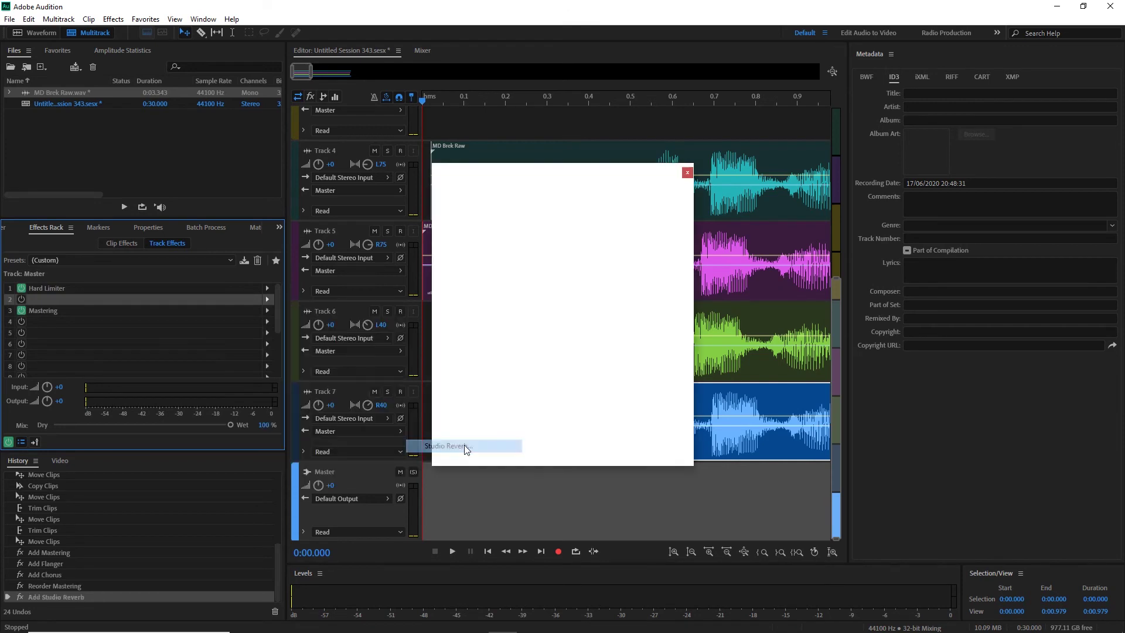
pyautogui.click(639, 409)
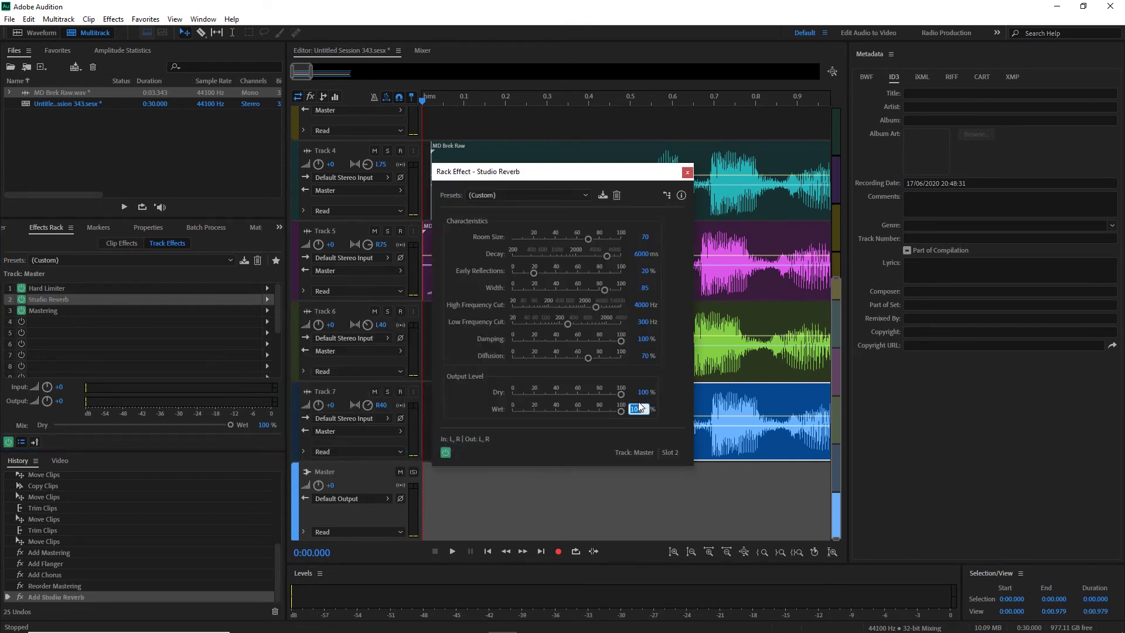
pyautogui.click(686, 172)
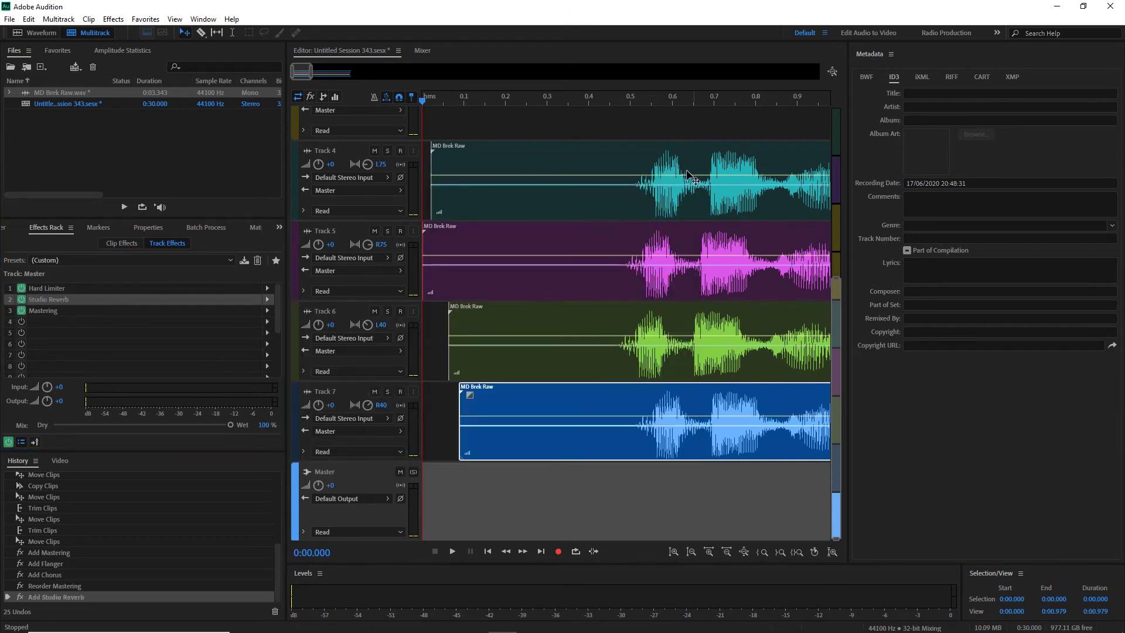
# - Mix down the session to a new file and play the mixdown from about 0.2 s
pyautogui.rightClick(524, 132)
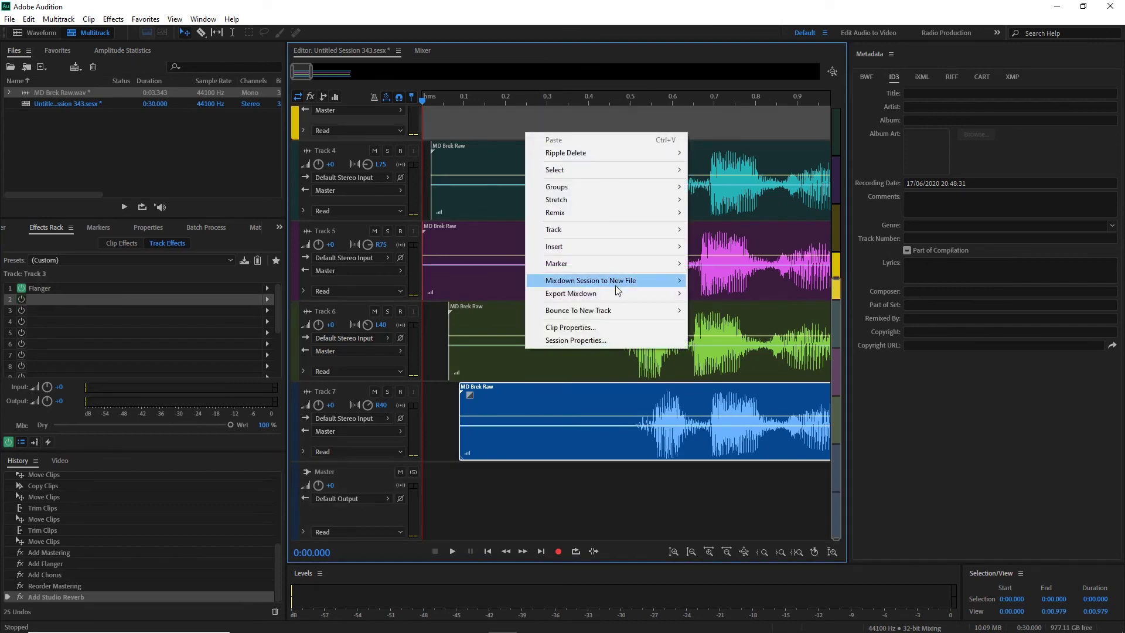
pyautogui.moveTo(615, 281)
pyautogui.click(738, 296)
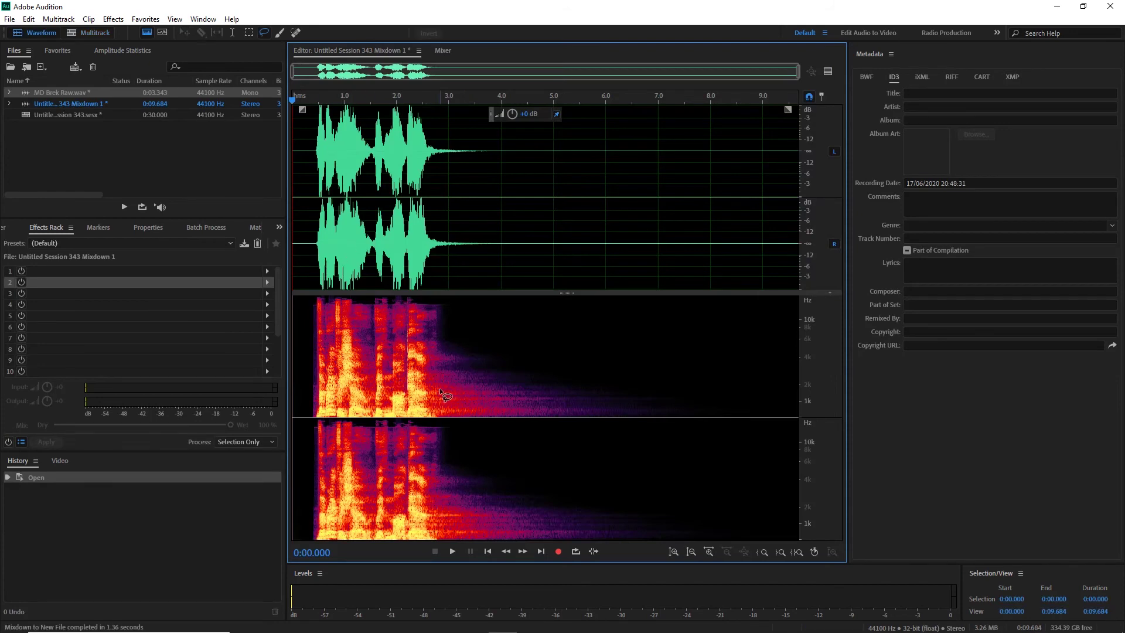
pyautogui.click(304, 234)
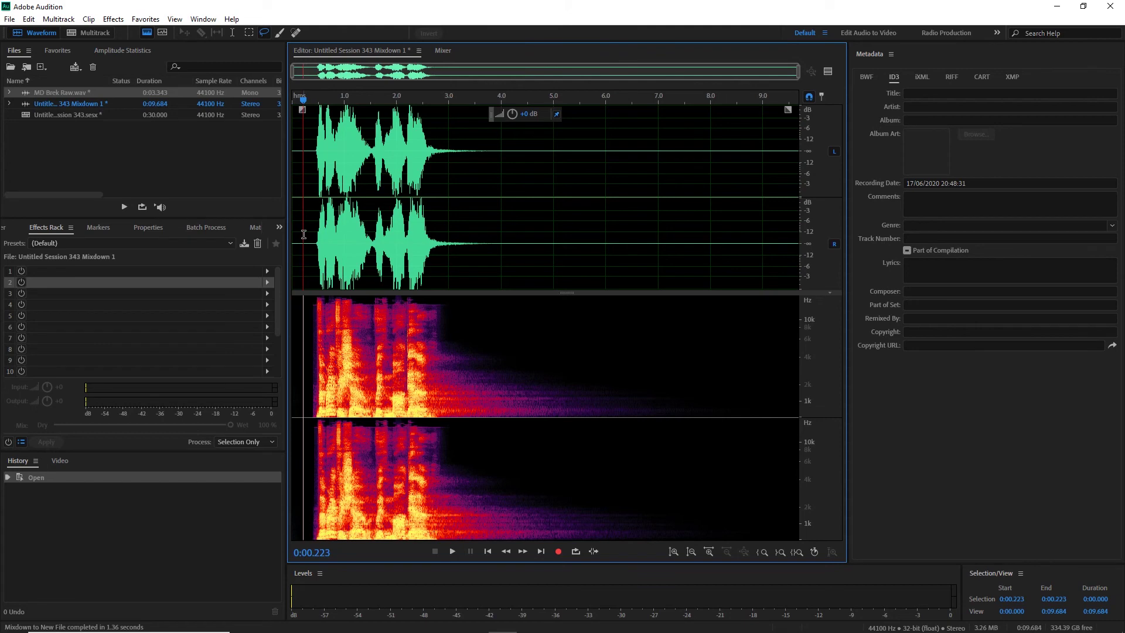
pyautogui.press('space')
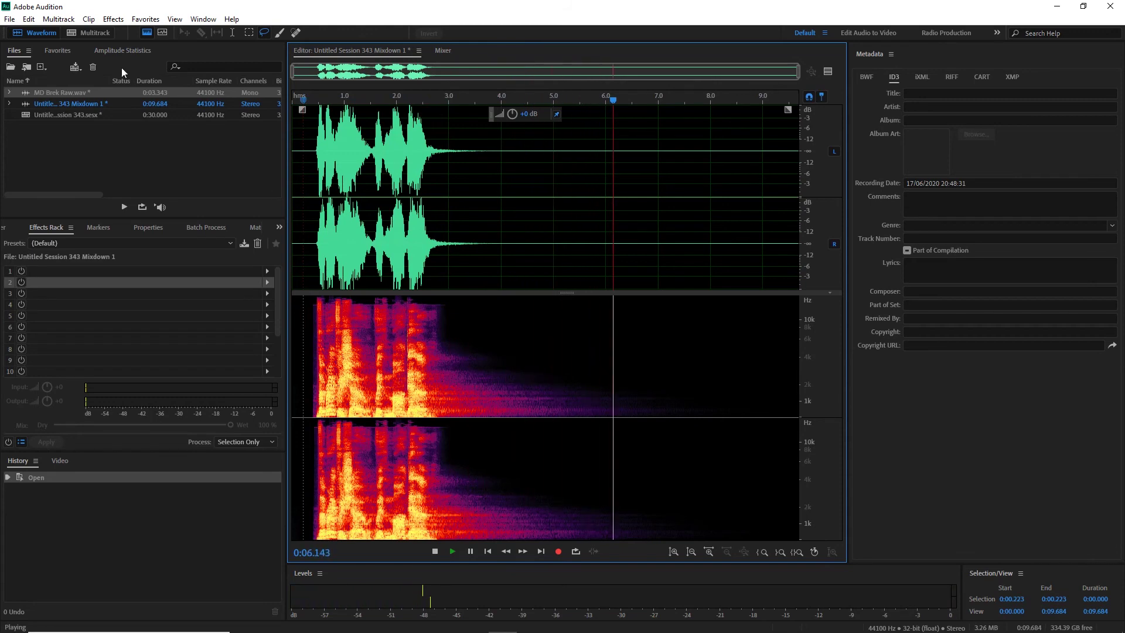
# - Return to the multitrack session and set the Wet level of the Master track's Studio Reverb to 15 %
pyautogui.click(90, 32)
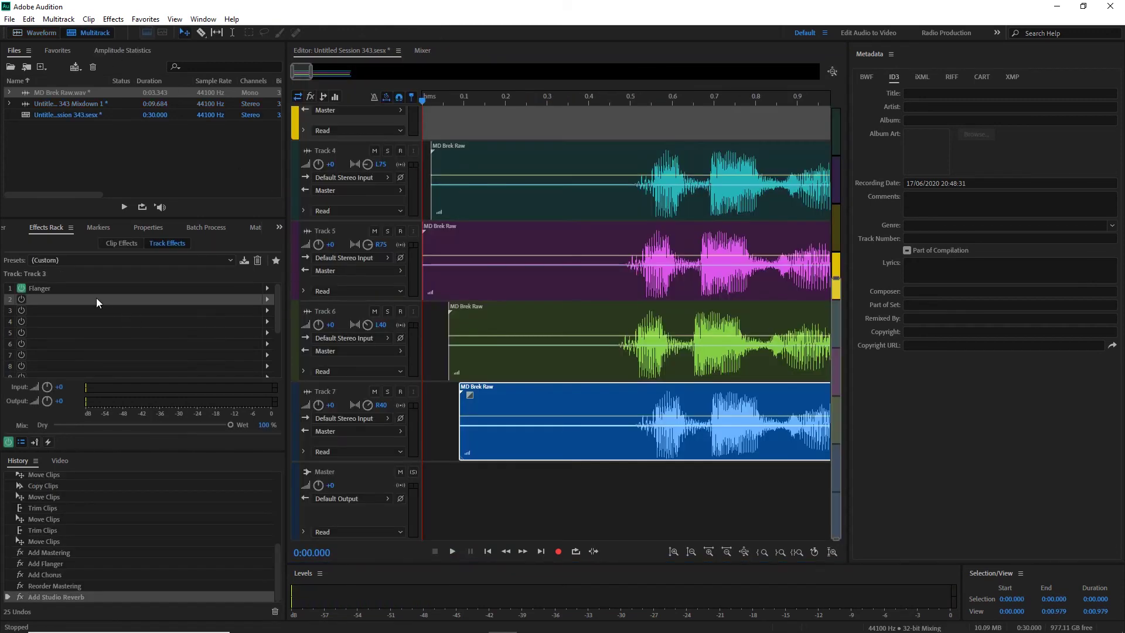
pyautogui.click(368, 484)
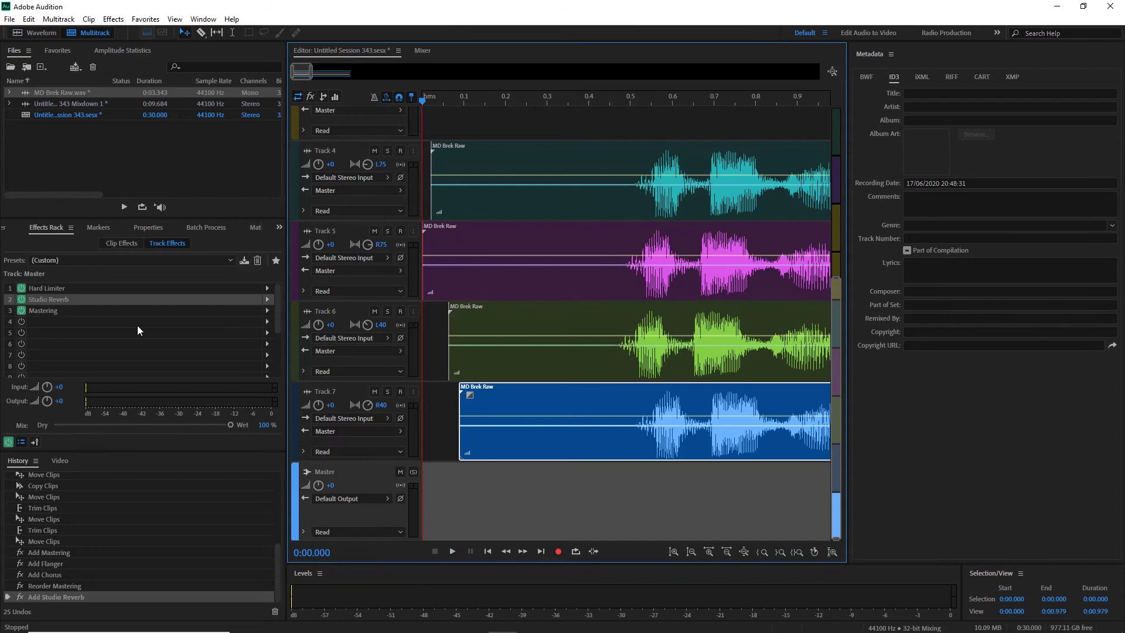
pyautogui.doubleClick(48, 299)
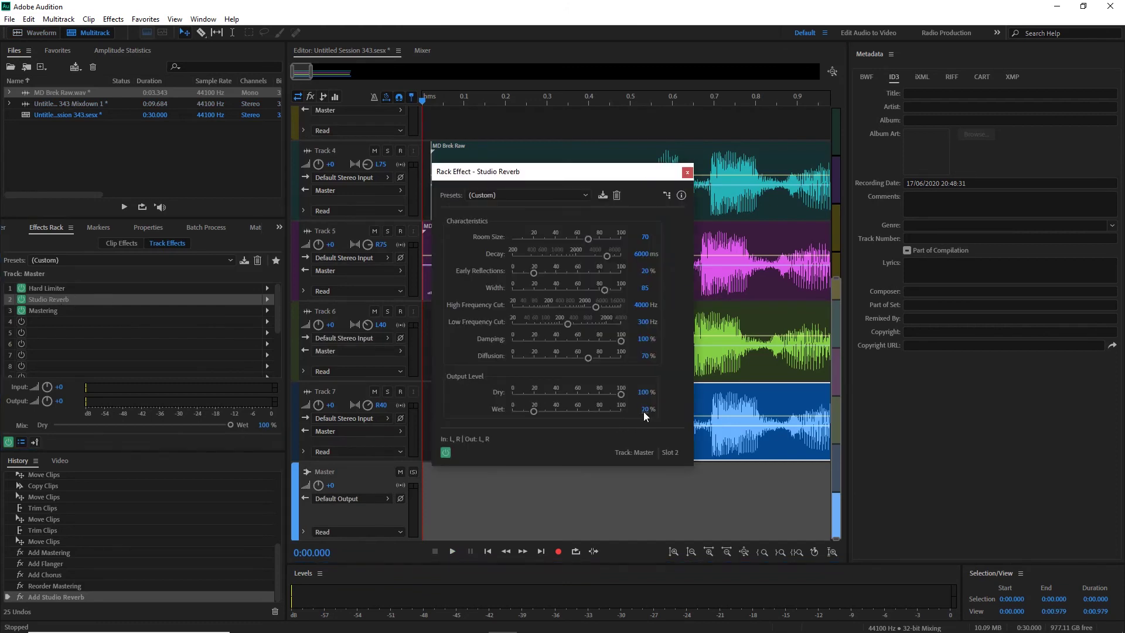
pyautogui.click(644, 409)
pyautogui.write('15')
pyautogui.rightClick(665, 500)
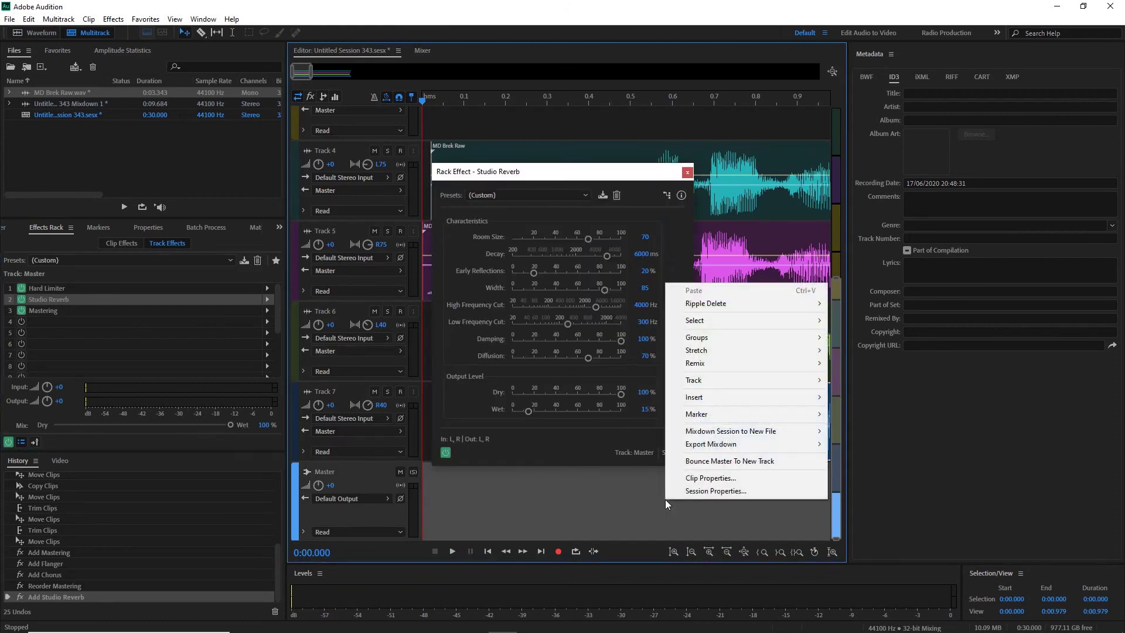
pyautogui.click(687, 172)
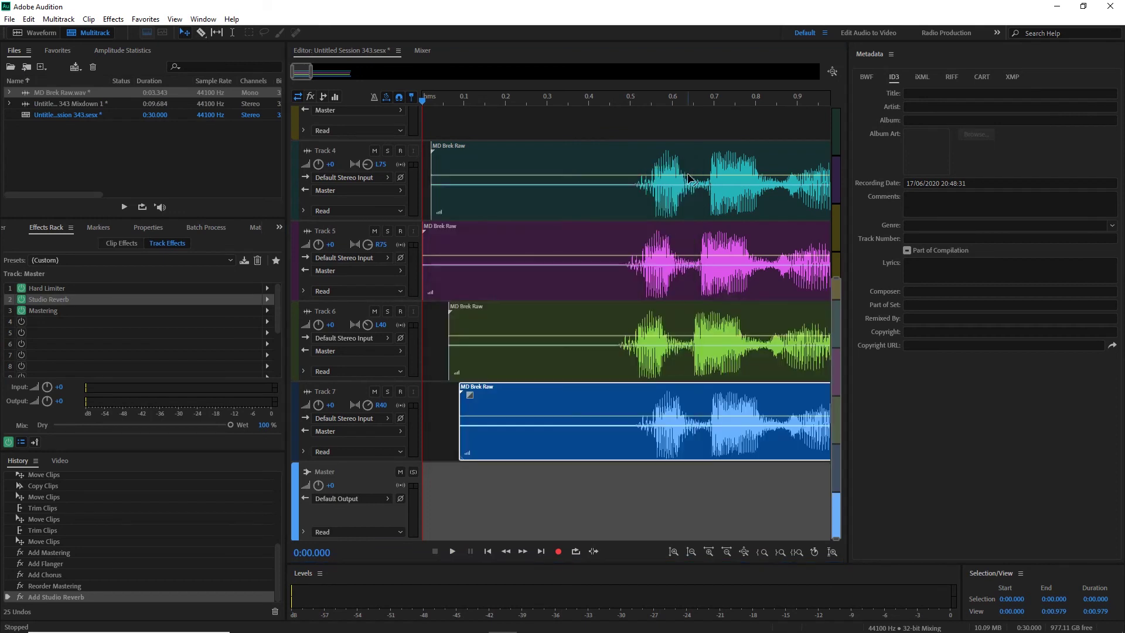
# - Mix down the session with the reduced reverb to another new file and play it from the start
pyautogui.rightClick(617, 505)
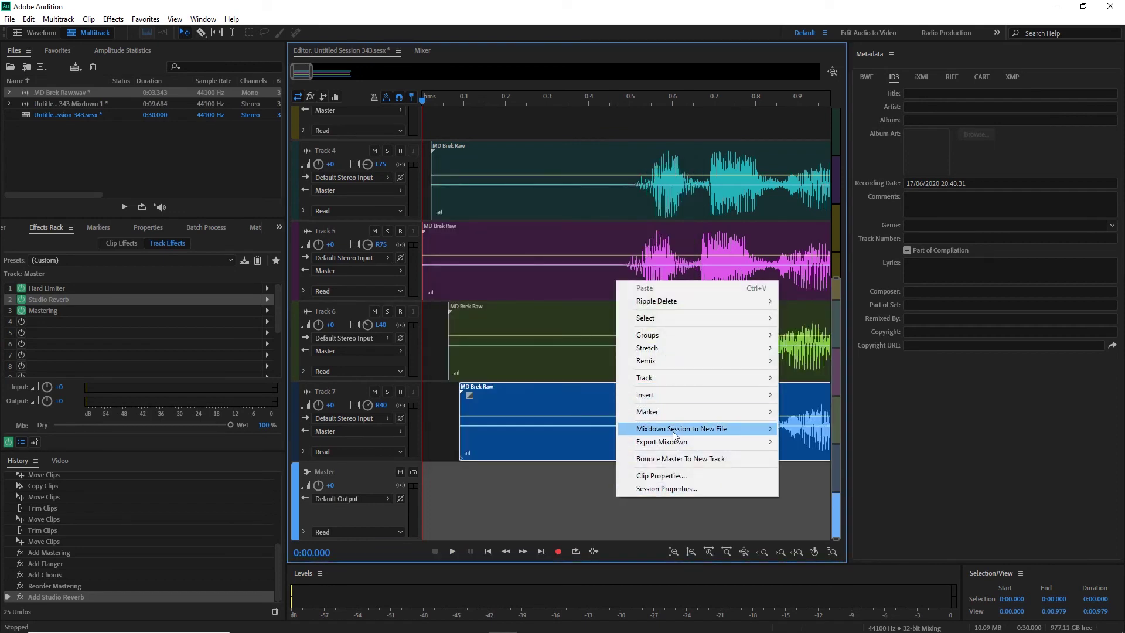
pyautogui.moveTo(674, 436)
pyautogui.click(820, 442)
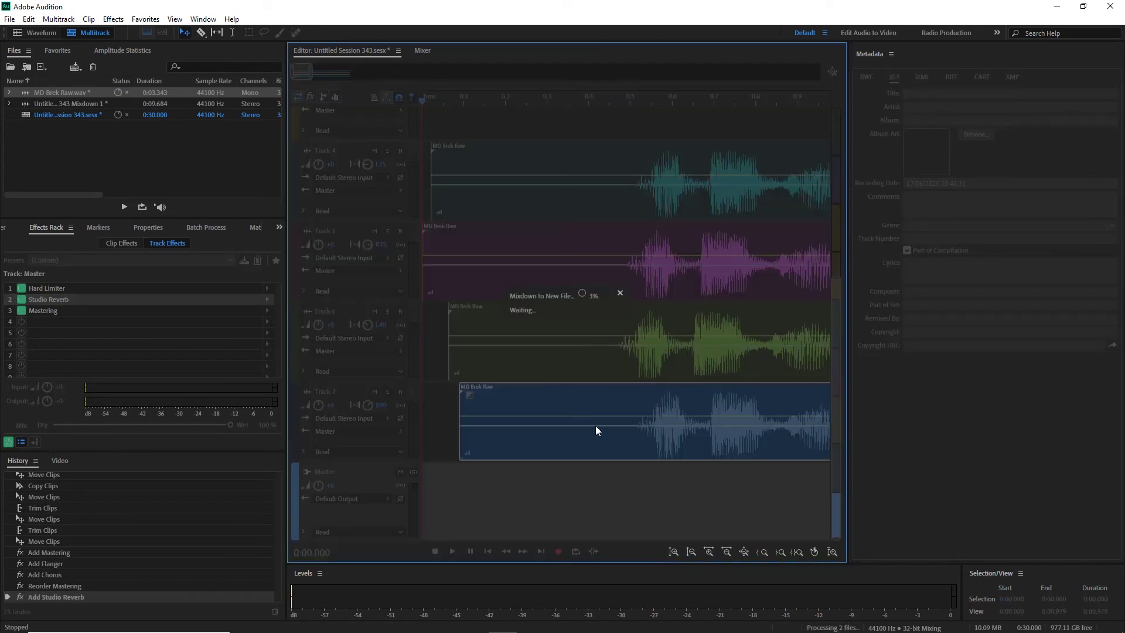
pyautogui.press('space')
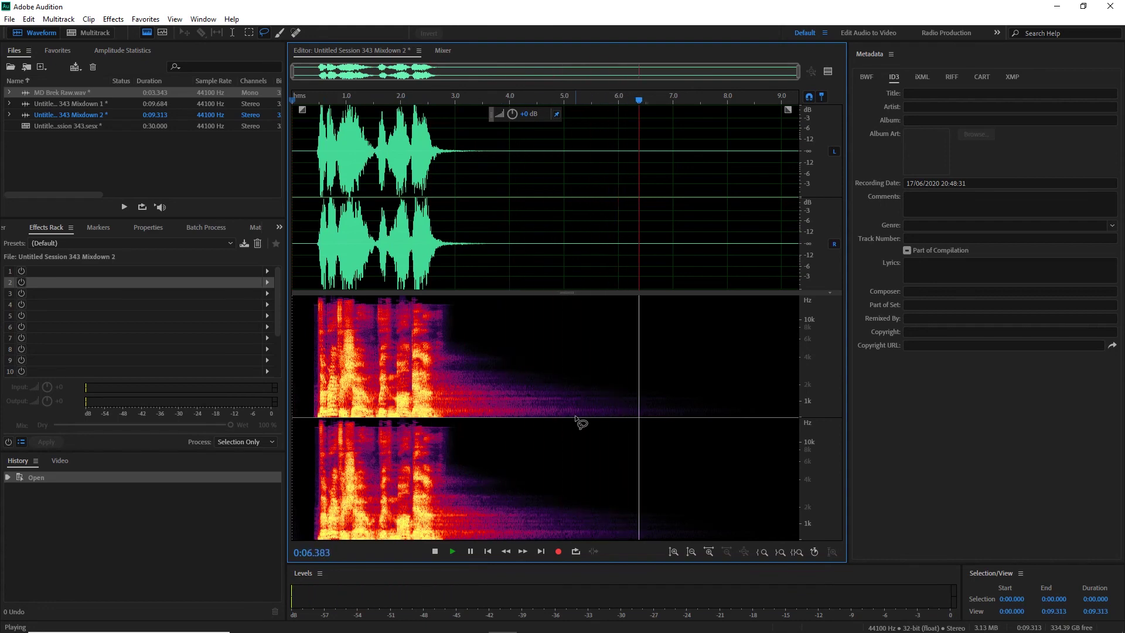
pyautogui.press('space')
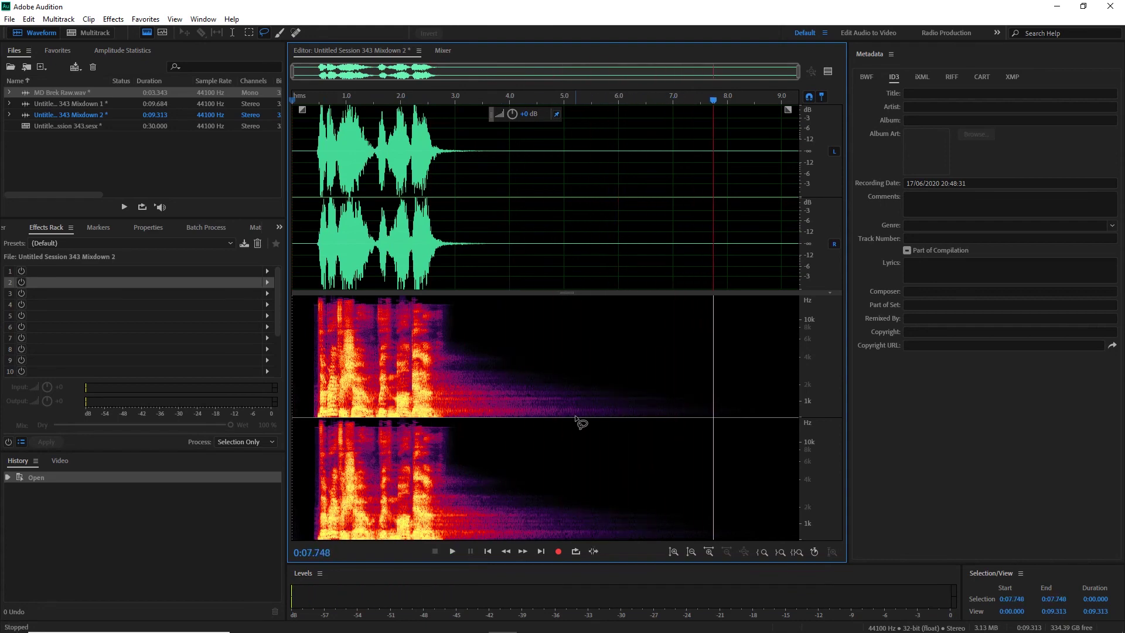